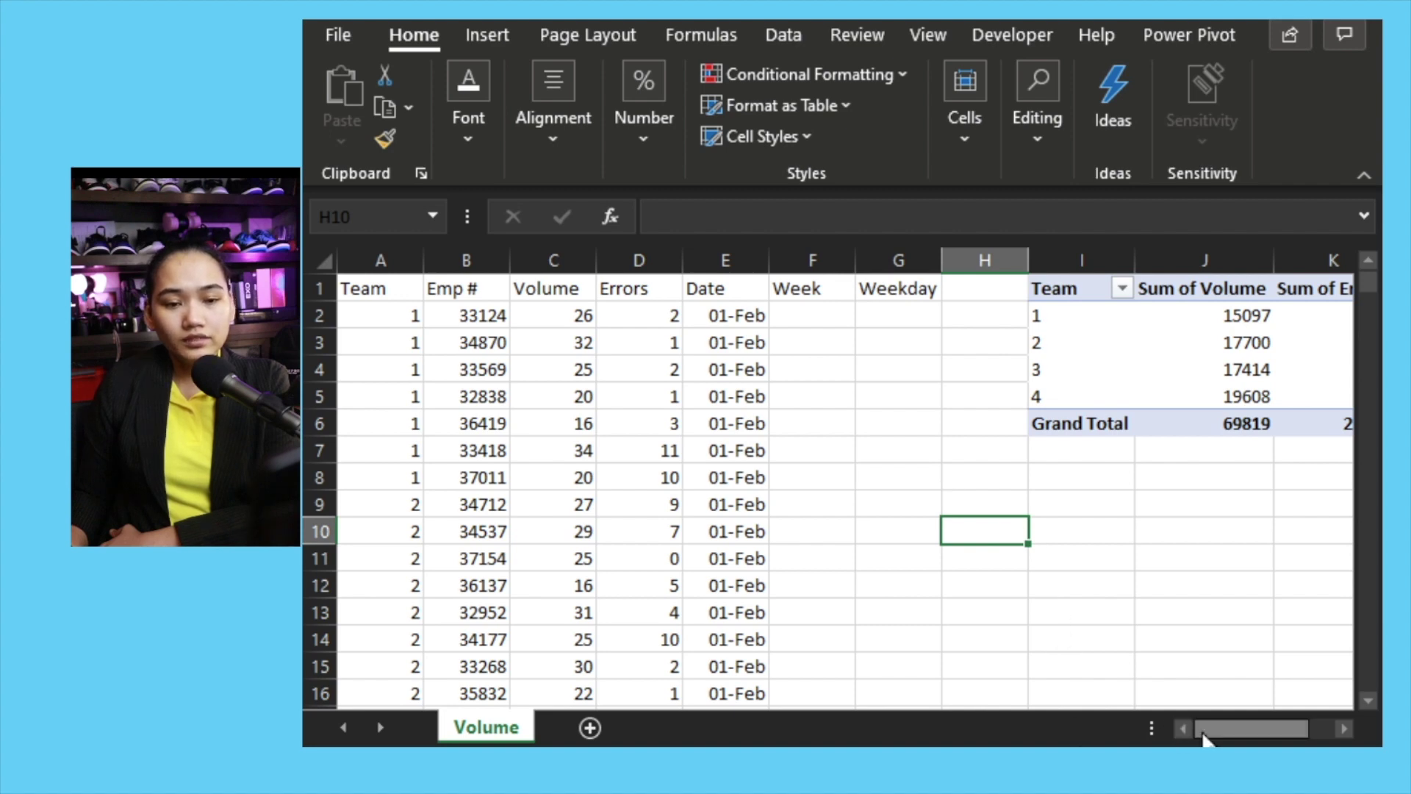
left_click_drag(1206, 730, 1252, 739)
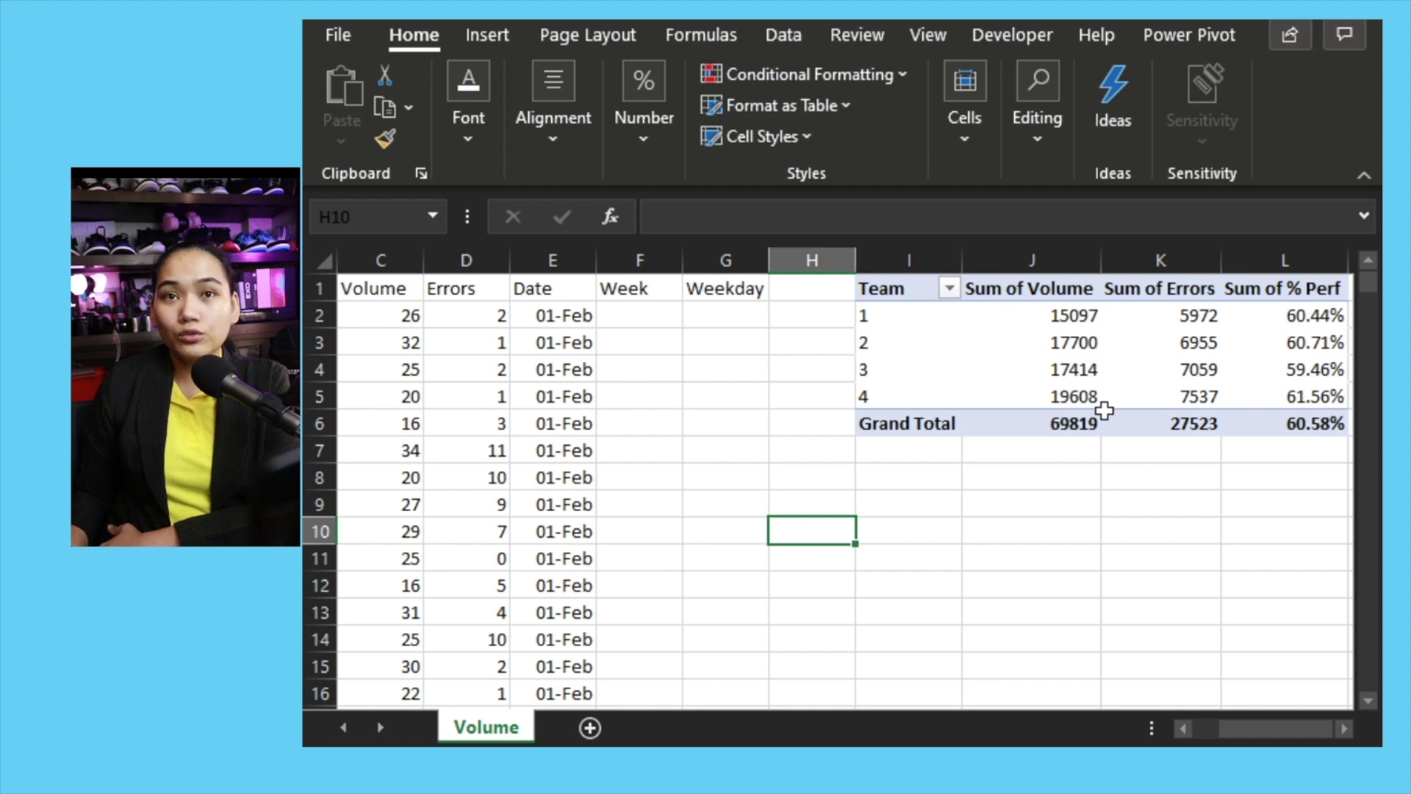
mouse_move(1105, 410)
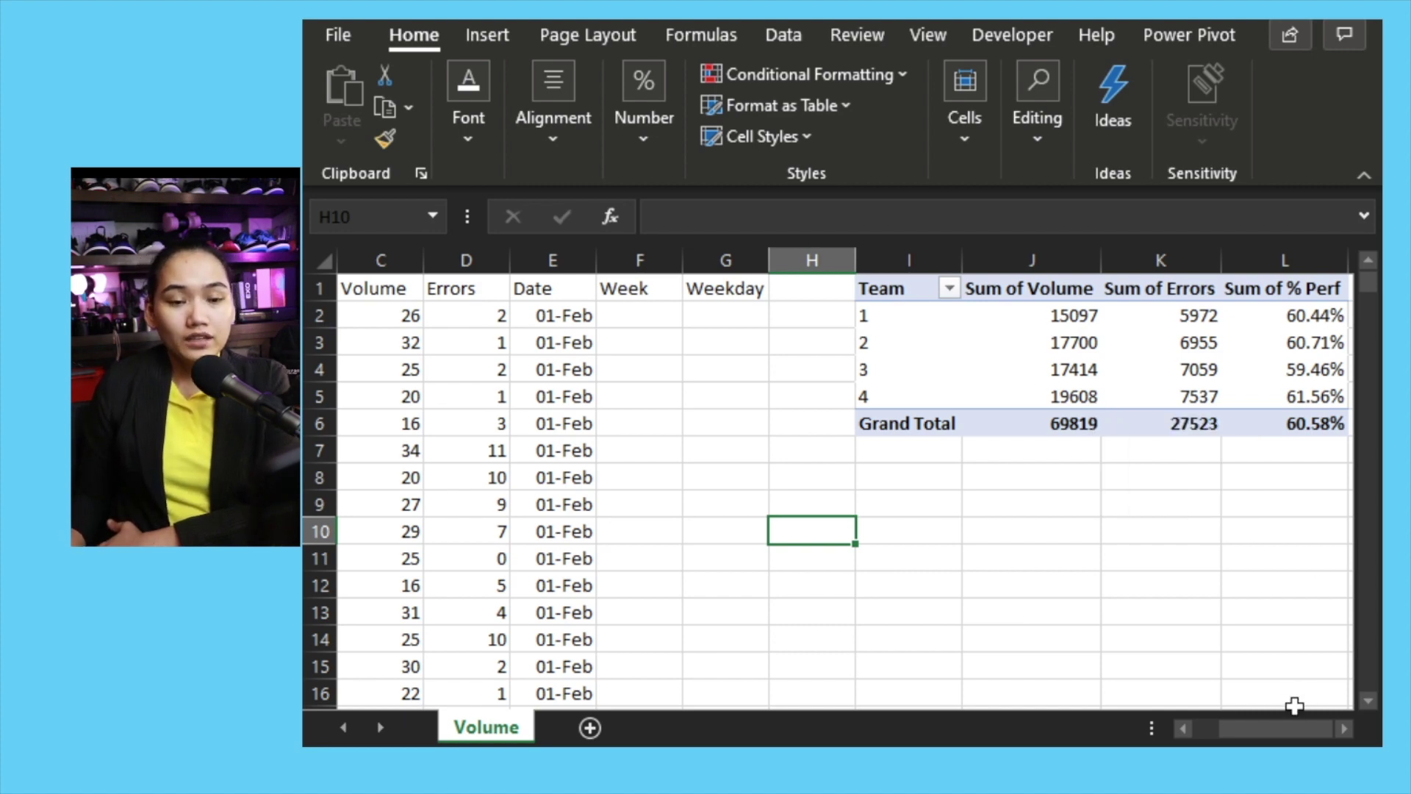
left_click_drag(1290, 728, 1195, 742)
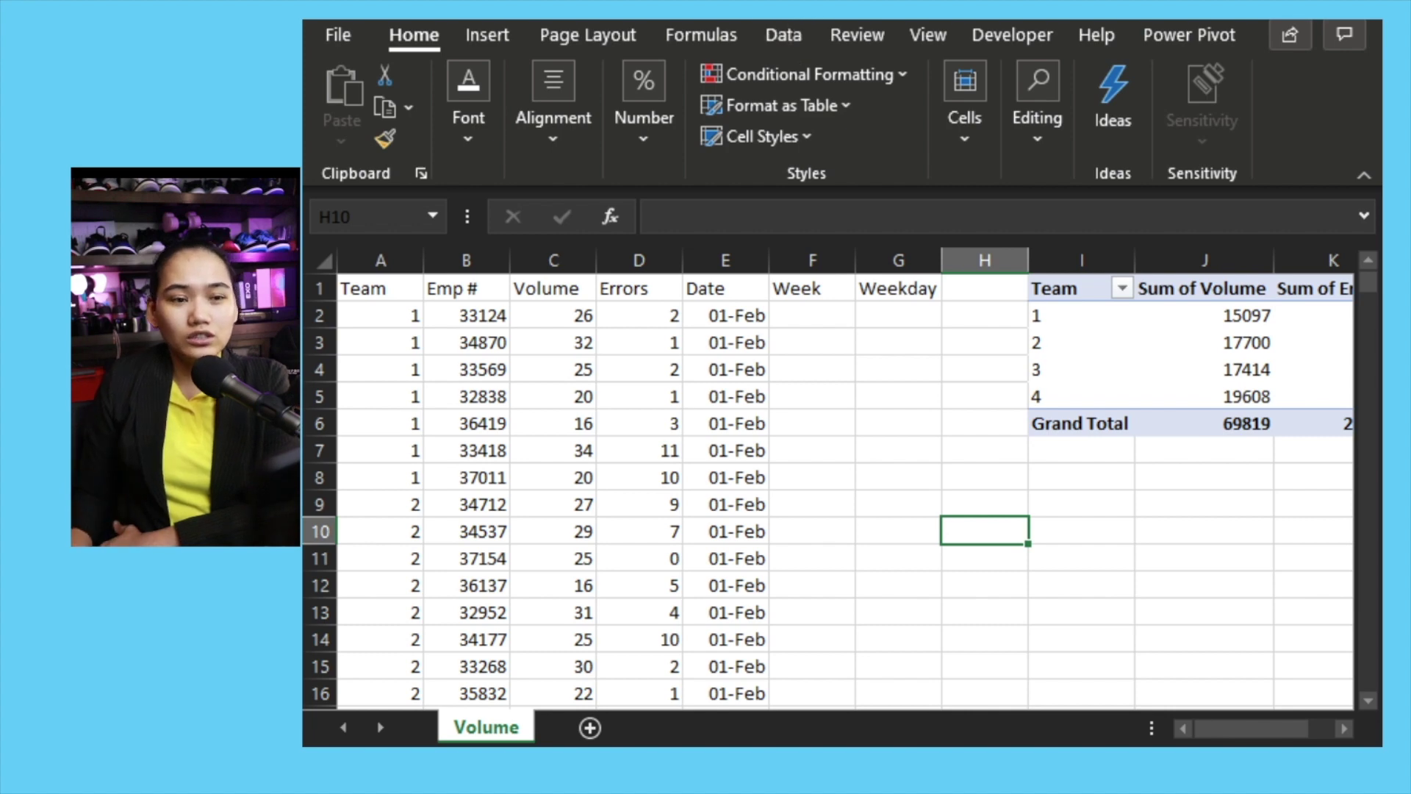
left_click_drag(738, 317, 739, 342)
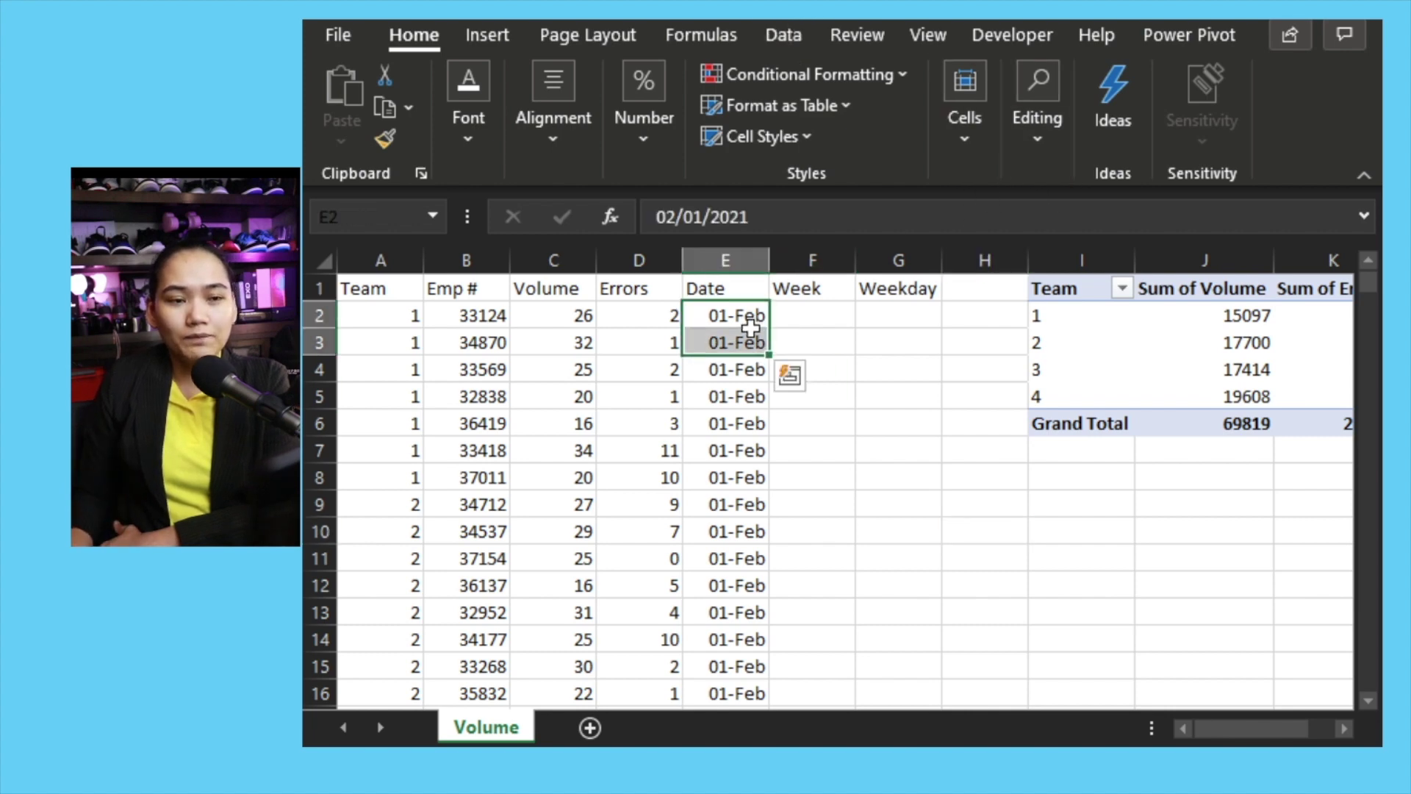
- Enter =WEEKNUM(E2) in cell F2
left_click(805, 312)
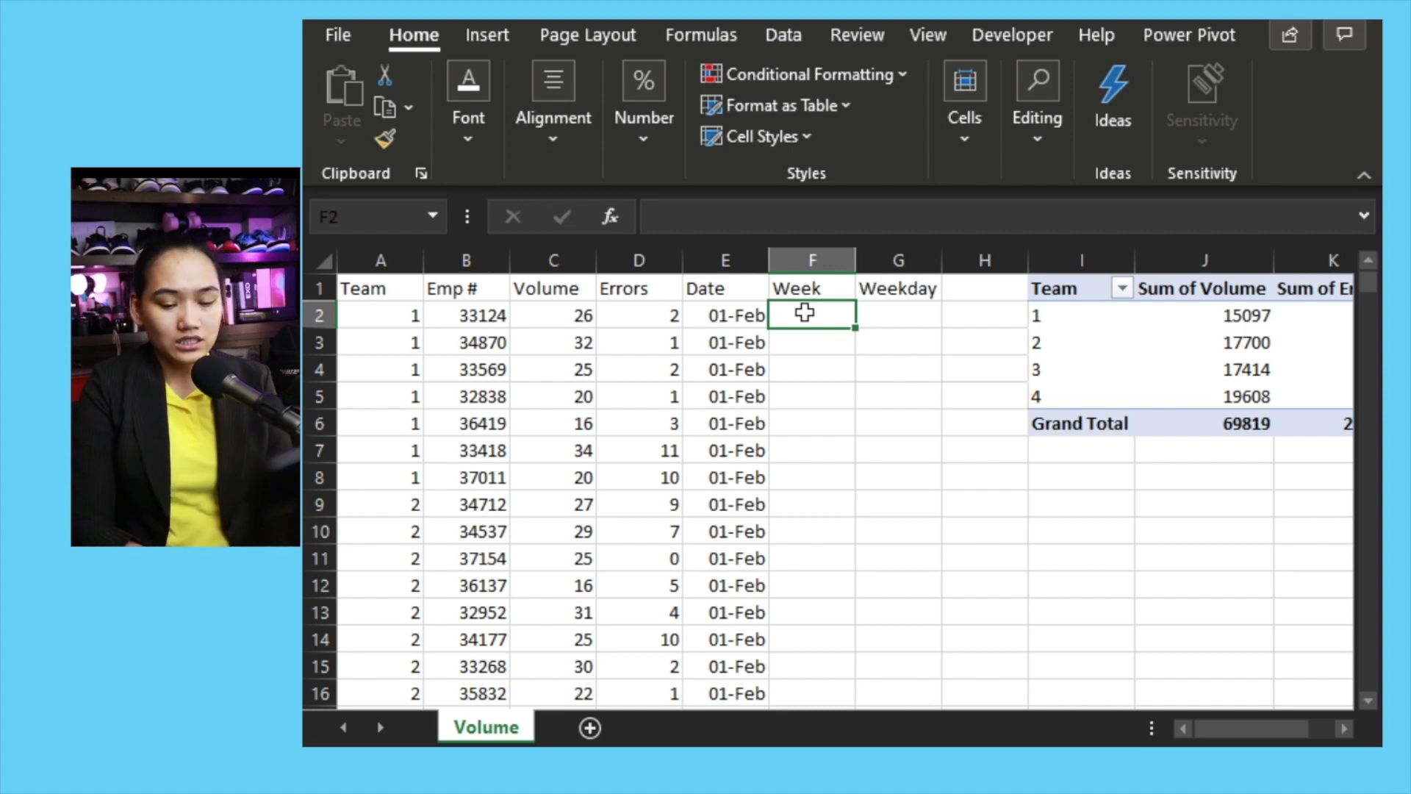
type("=")
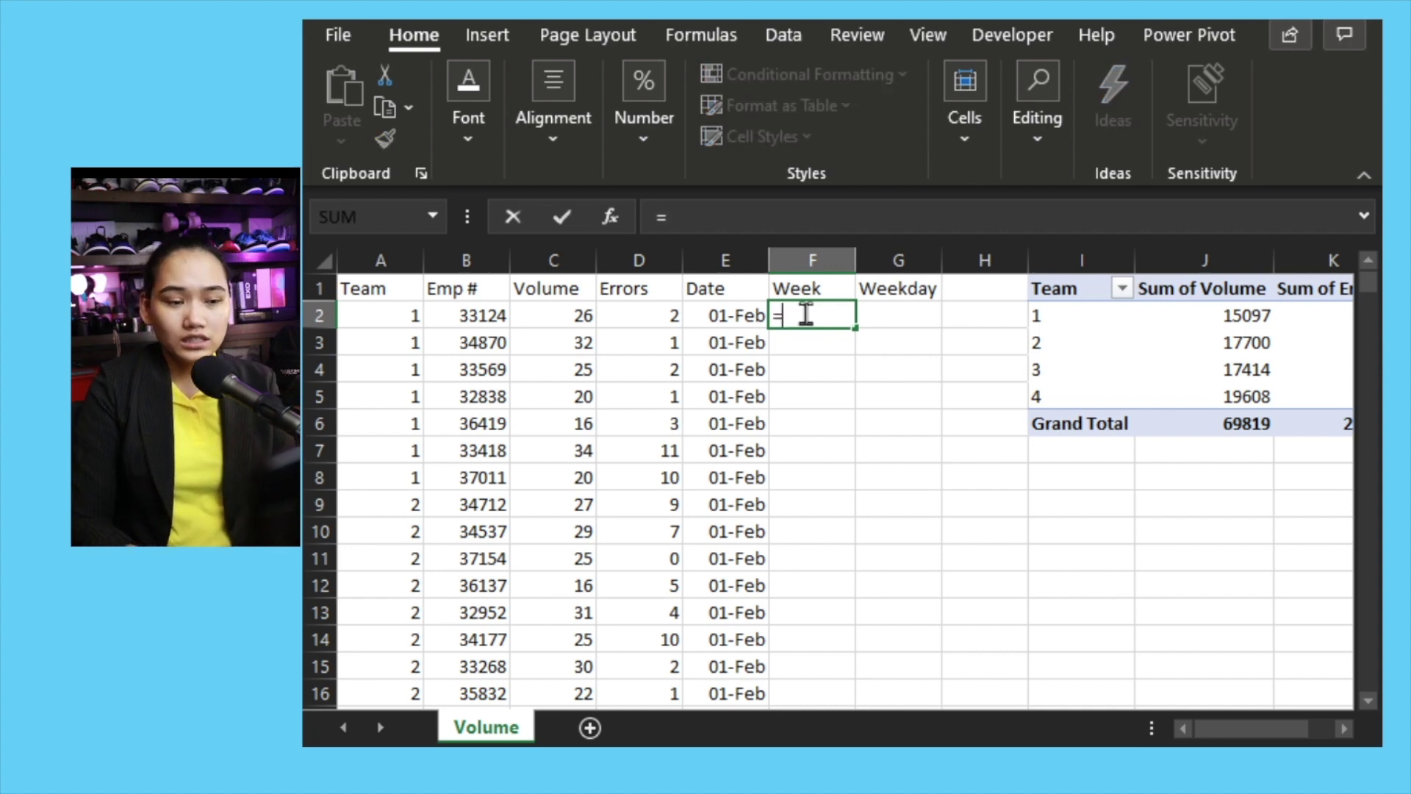
type("we")
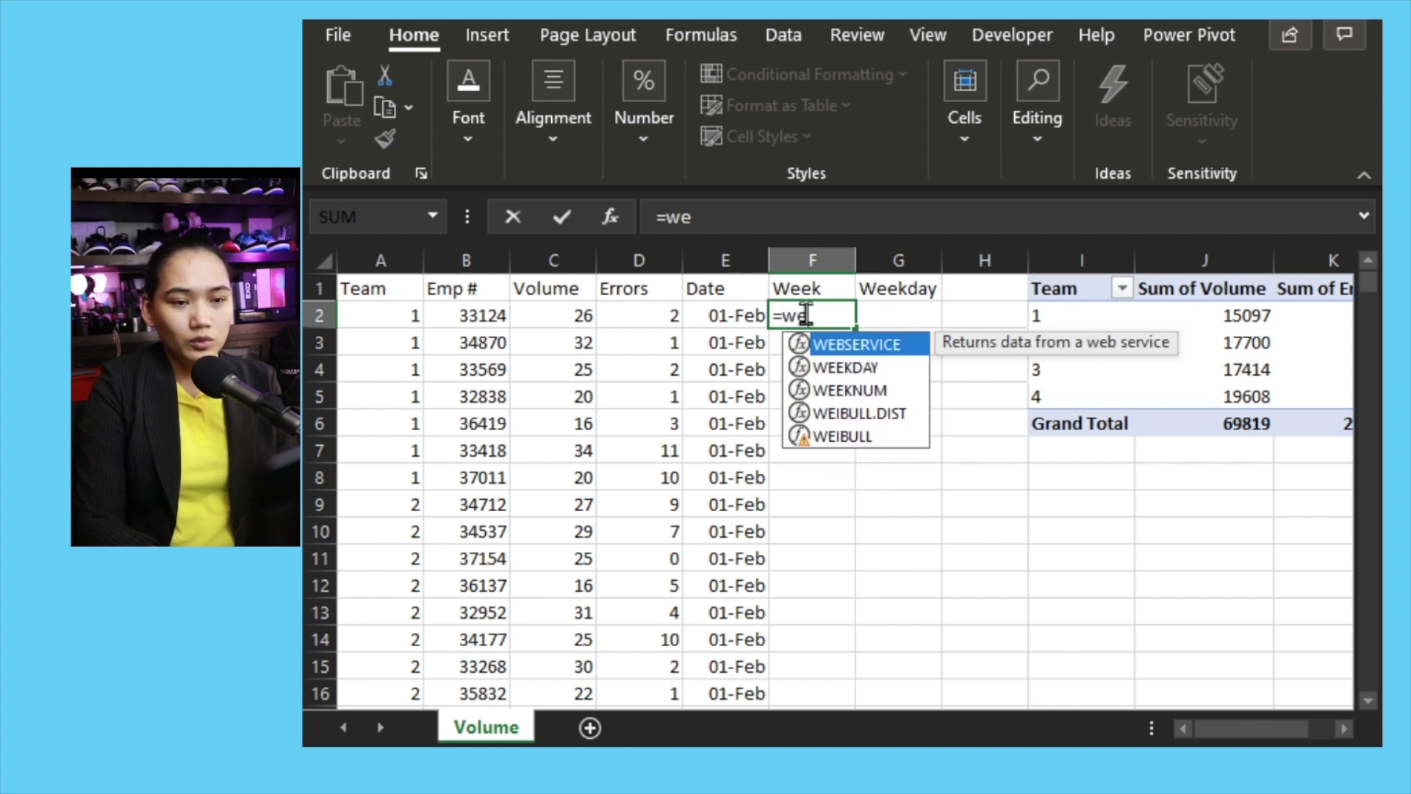
type("eknum")
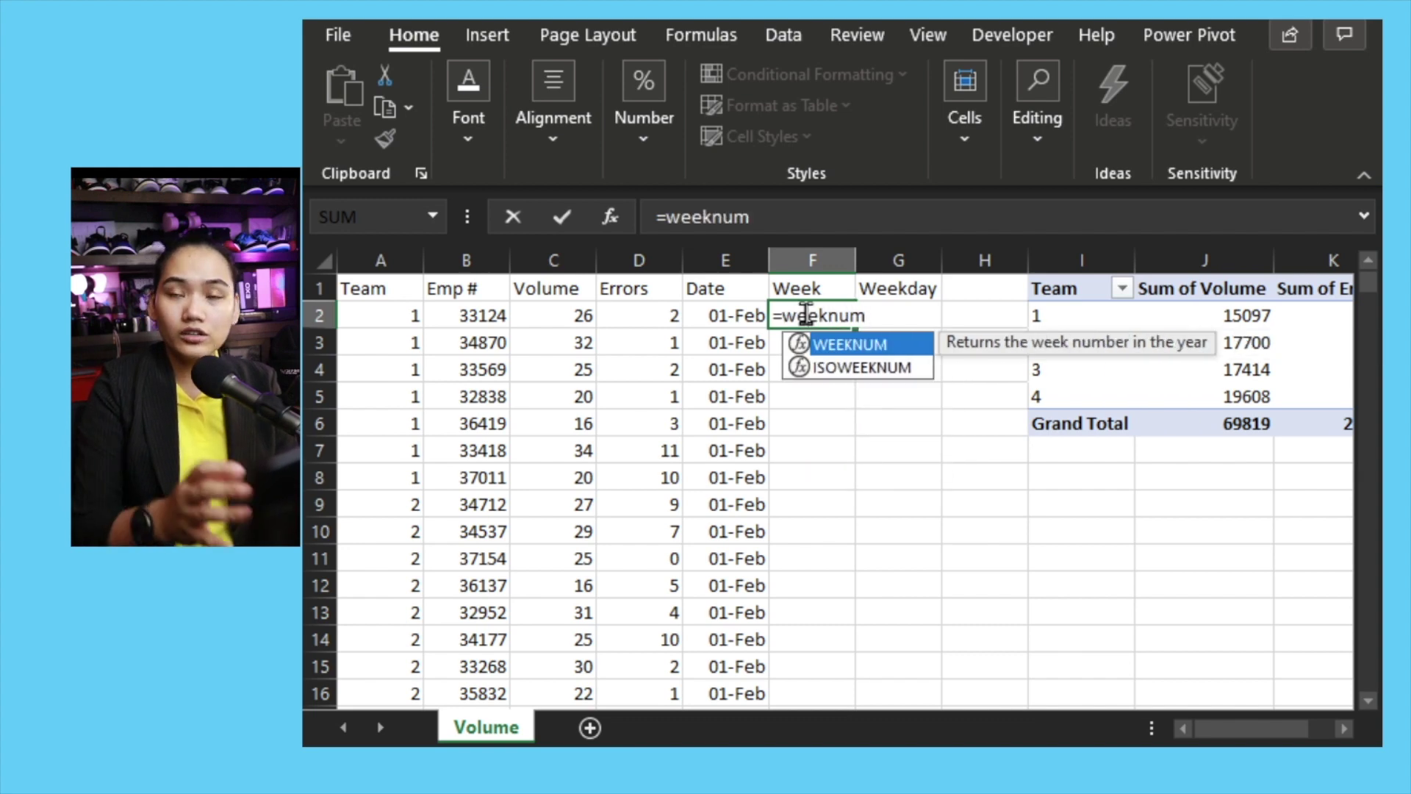
type("(")
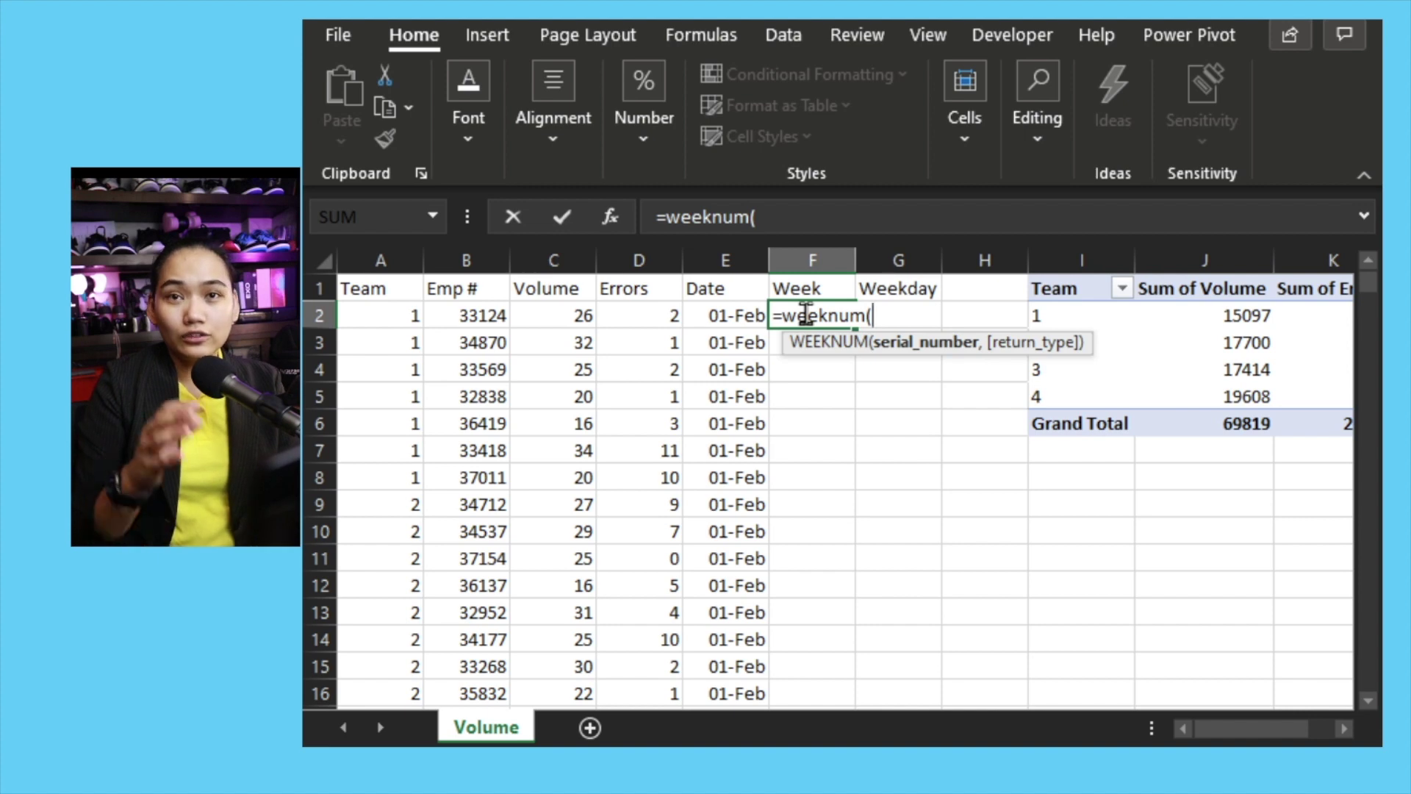
key("Left")
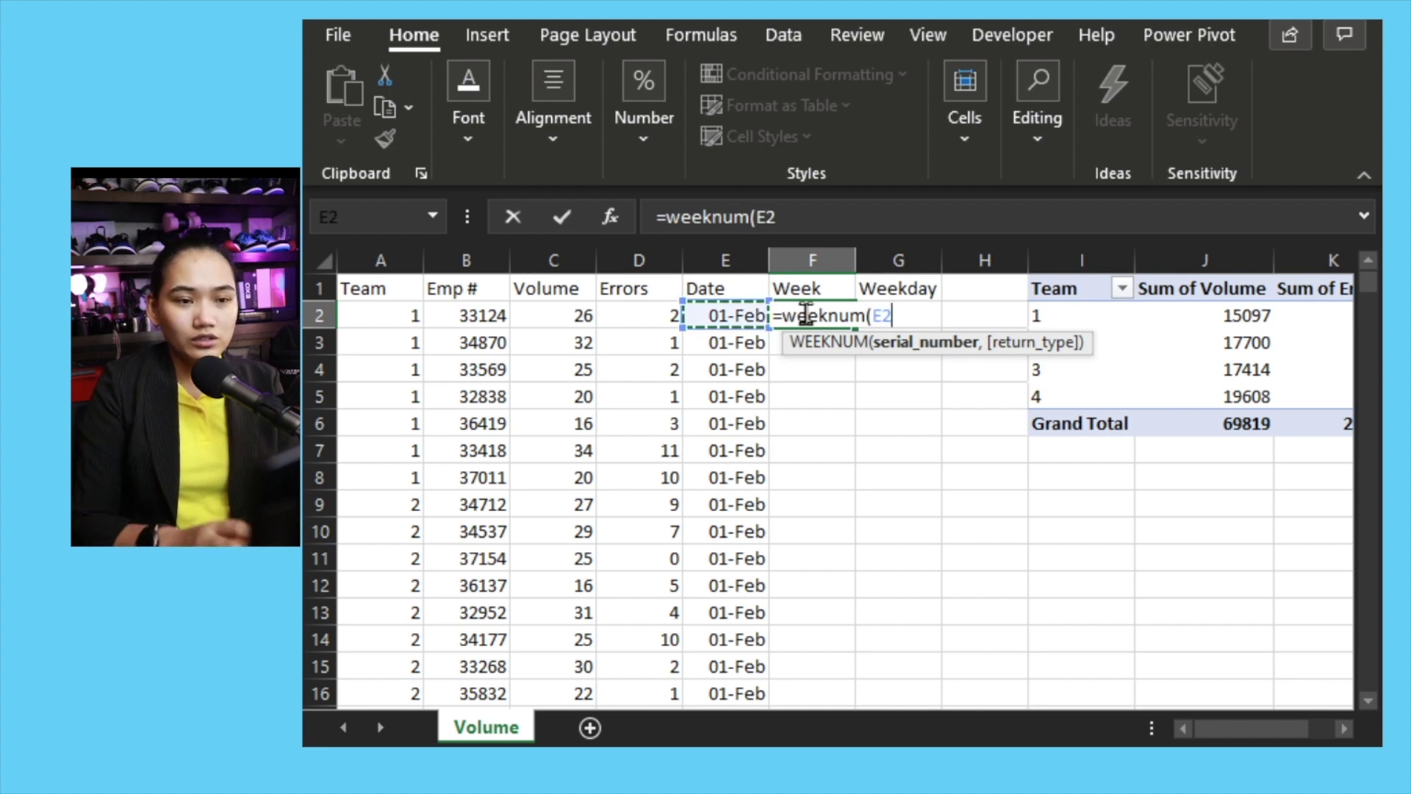
type(")")
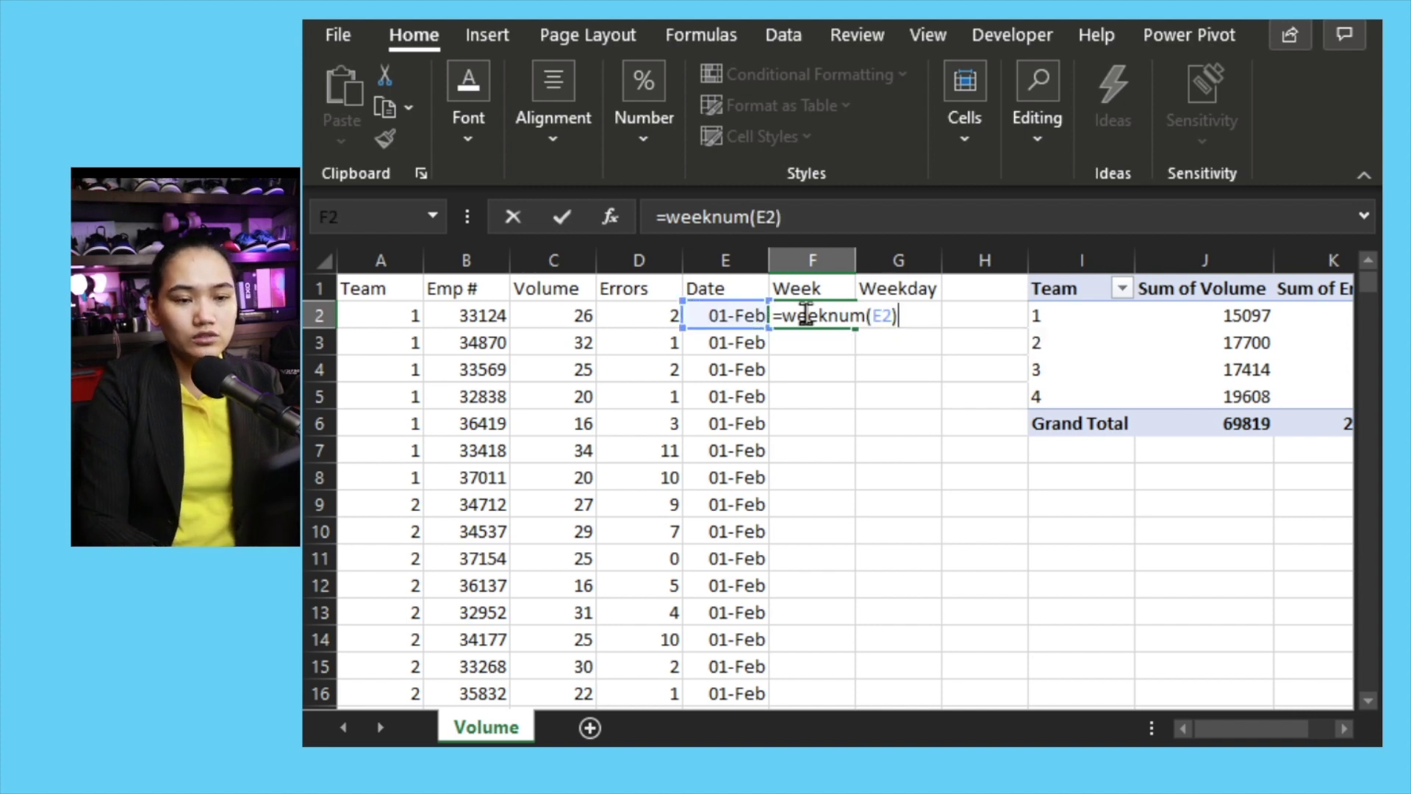
key("Return")
- Set F2's number format to General so it shows 6
left_click(822, 318)
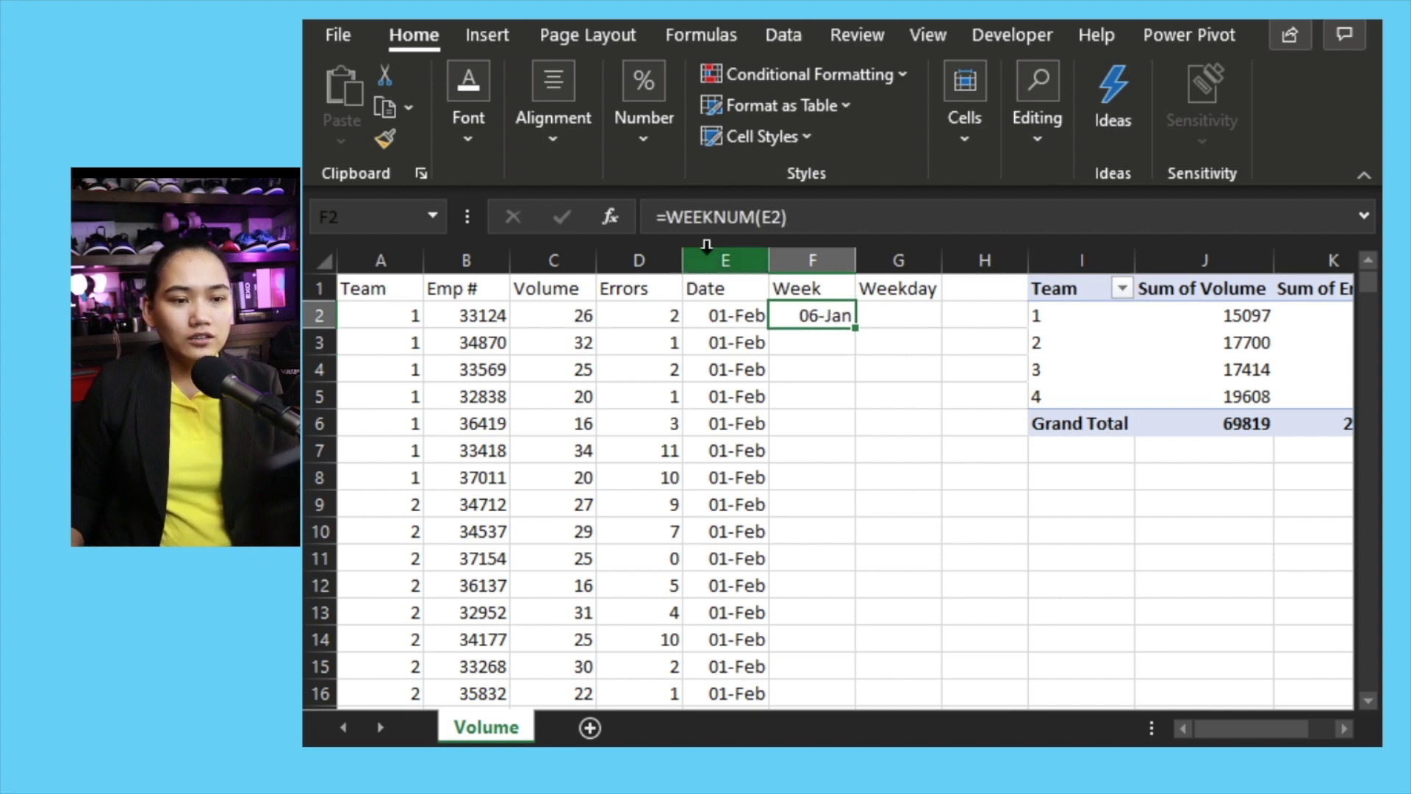
left_click(471, 118)
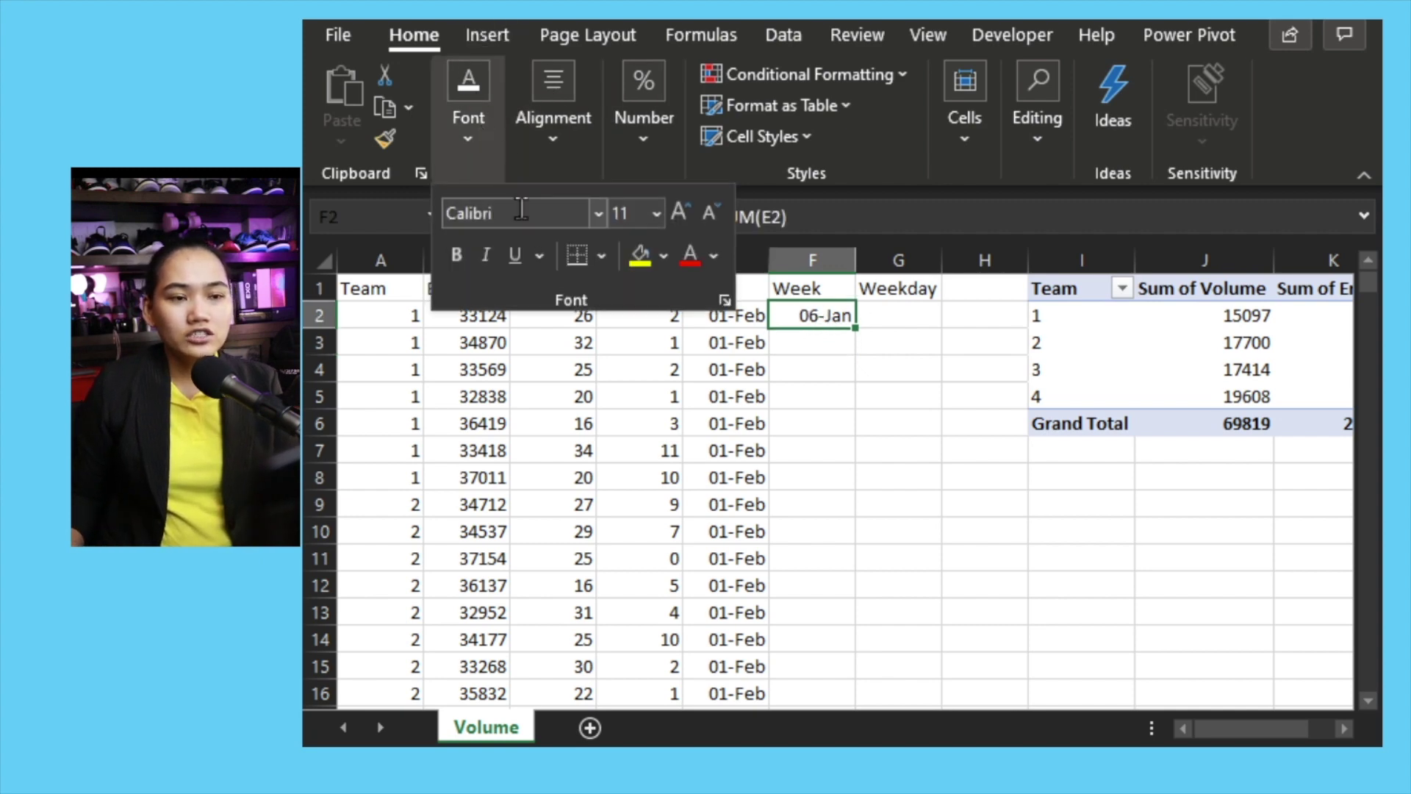
left_click(849, 169)
left_click(654, 129)
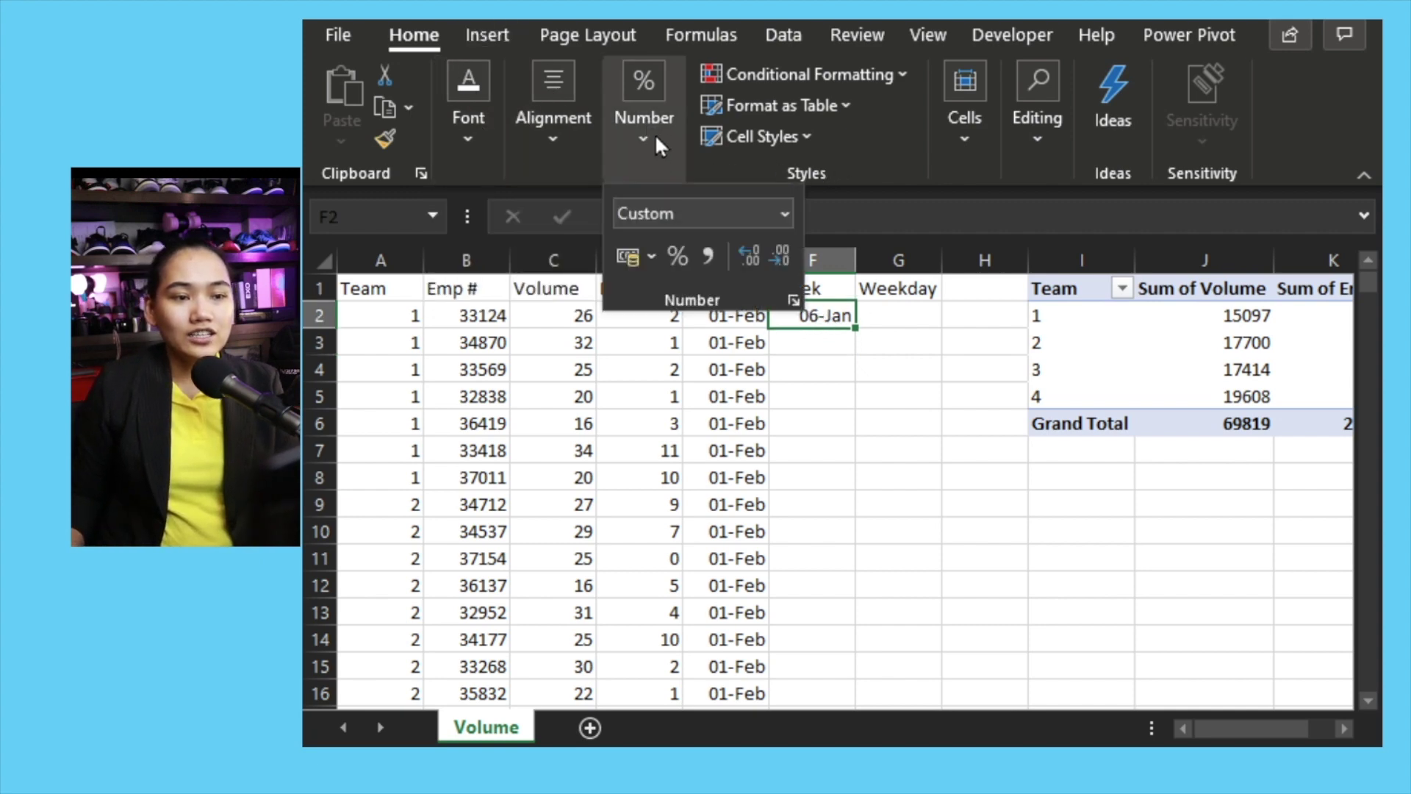
left_click(784, 215)
left_click(769, 252)
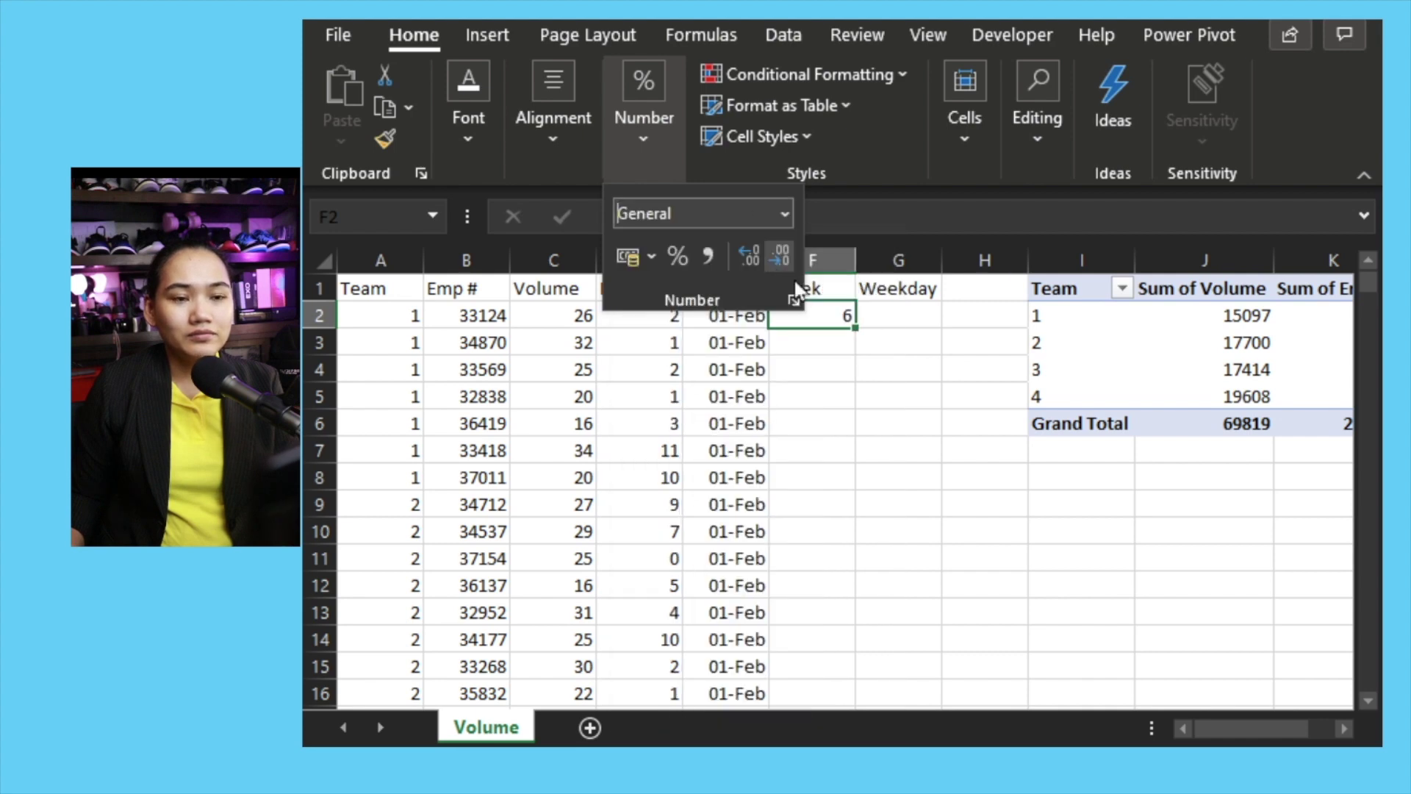
left_click(845, 324)
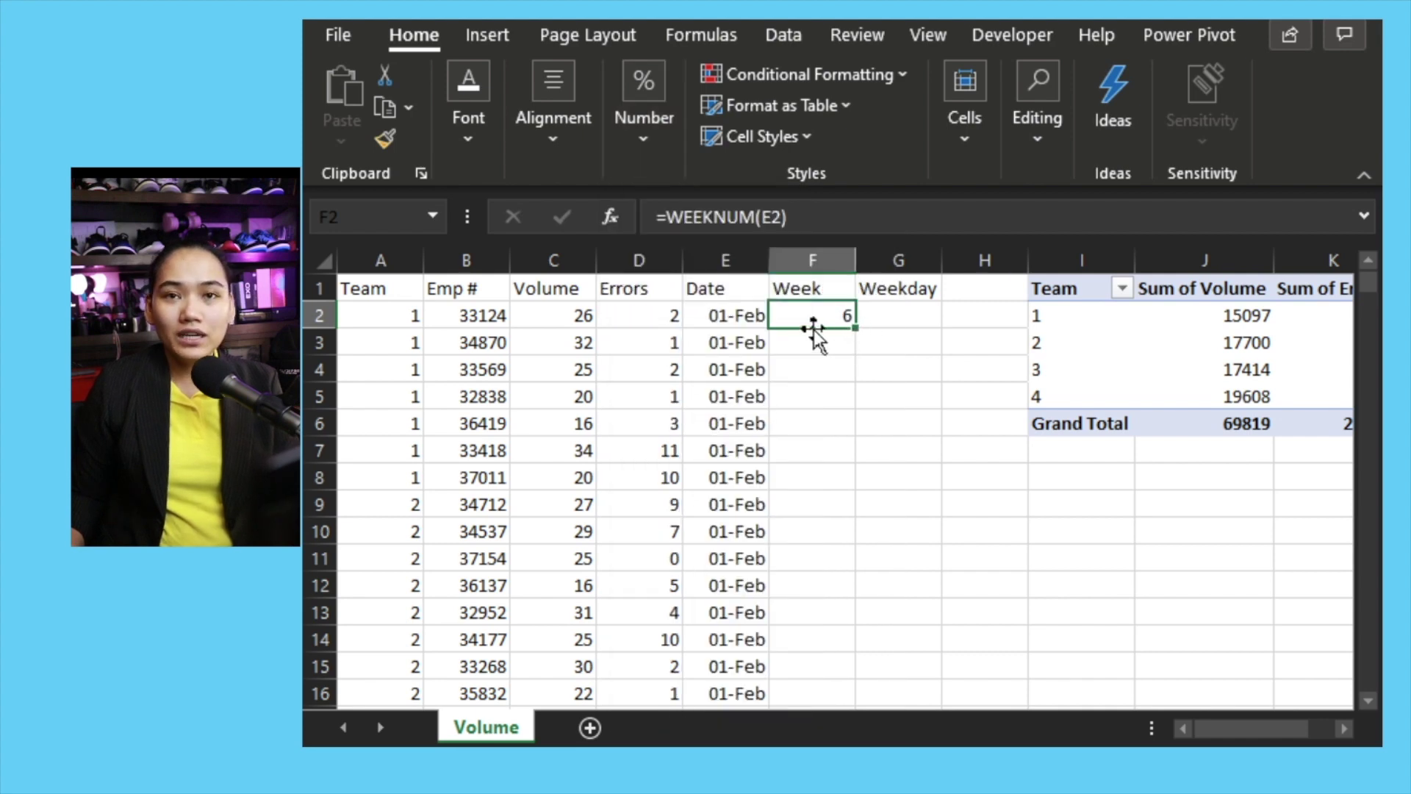
- Copy the week formula down the whole Week column
double_click(855, 328)
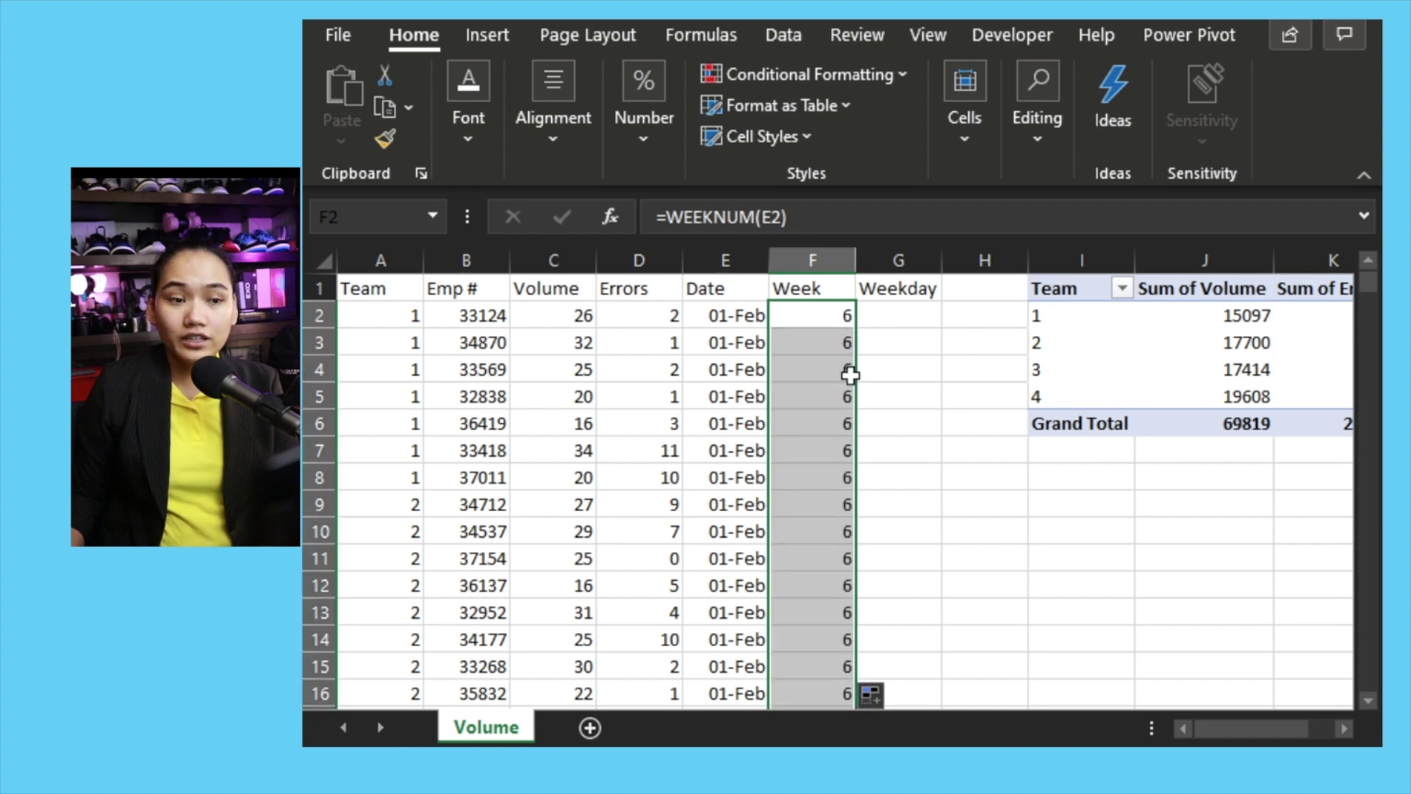
left_click(813, 316)
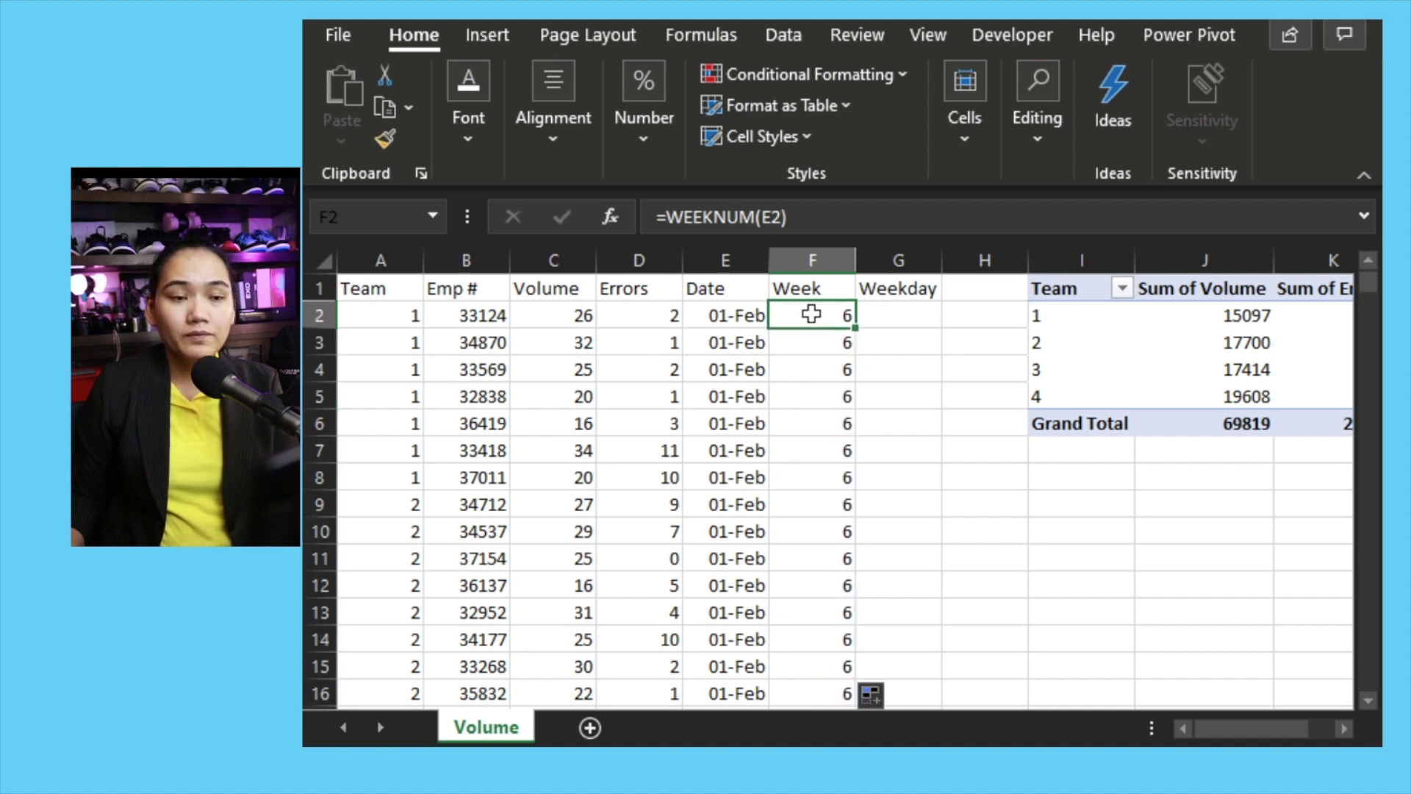
left_click(897, 315)
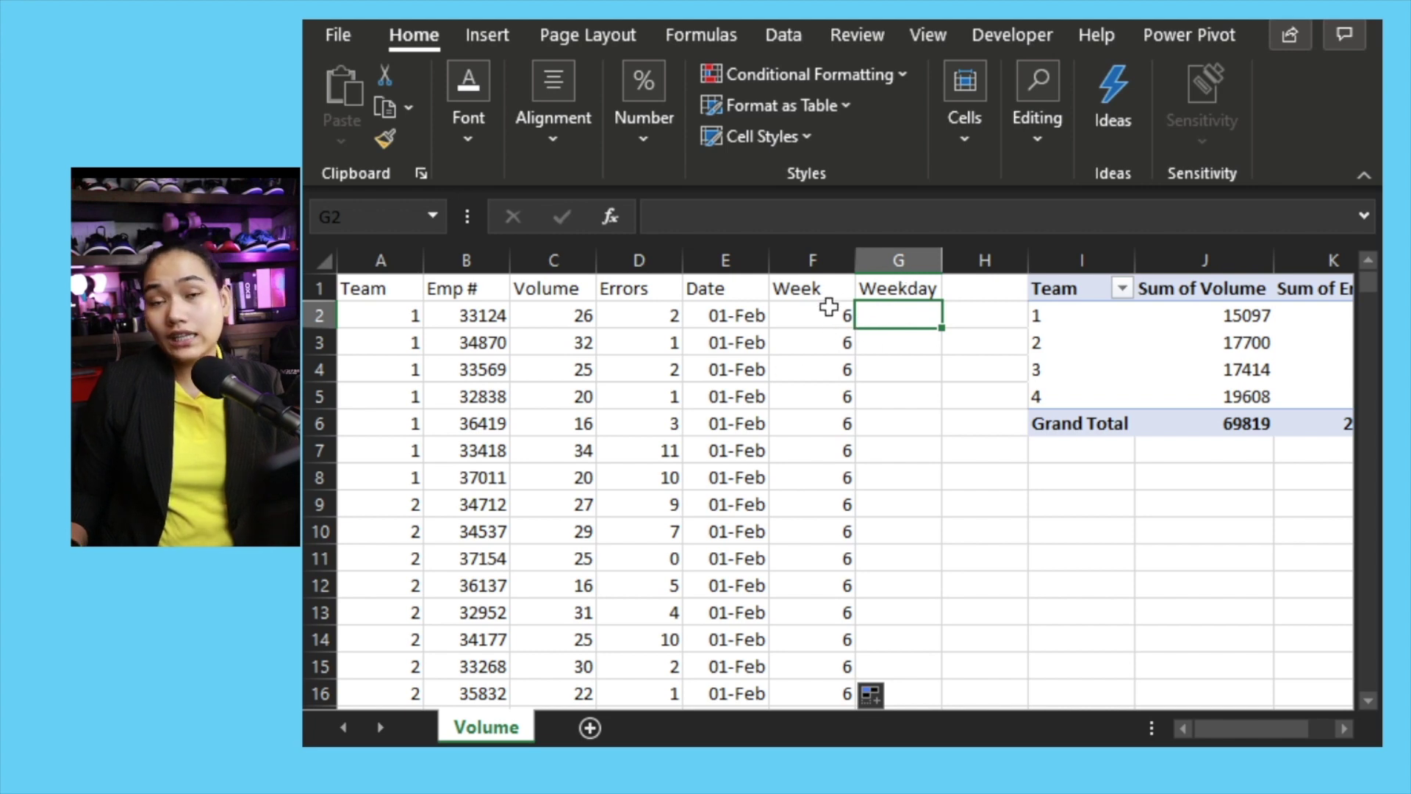
- Enter =TEXT(E2,"Dddd") in G2, correcting "Ddd" to give full day names
type("=")
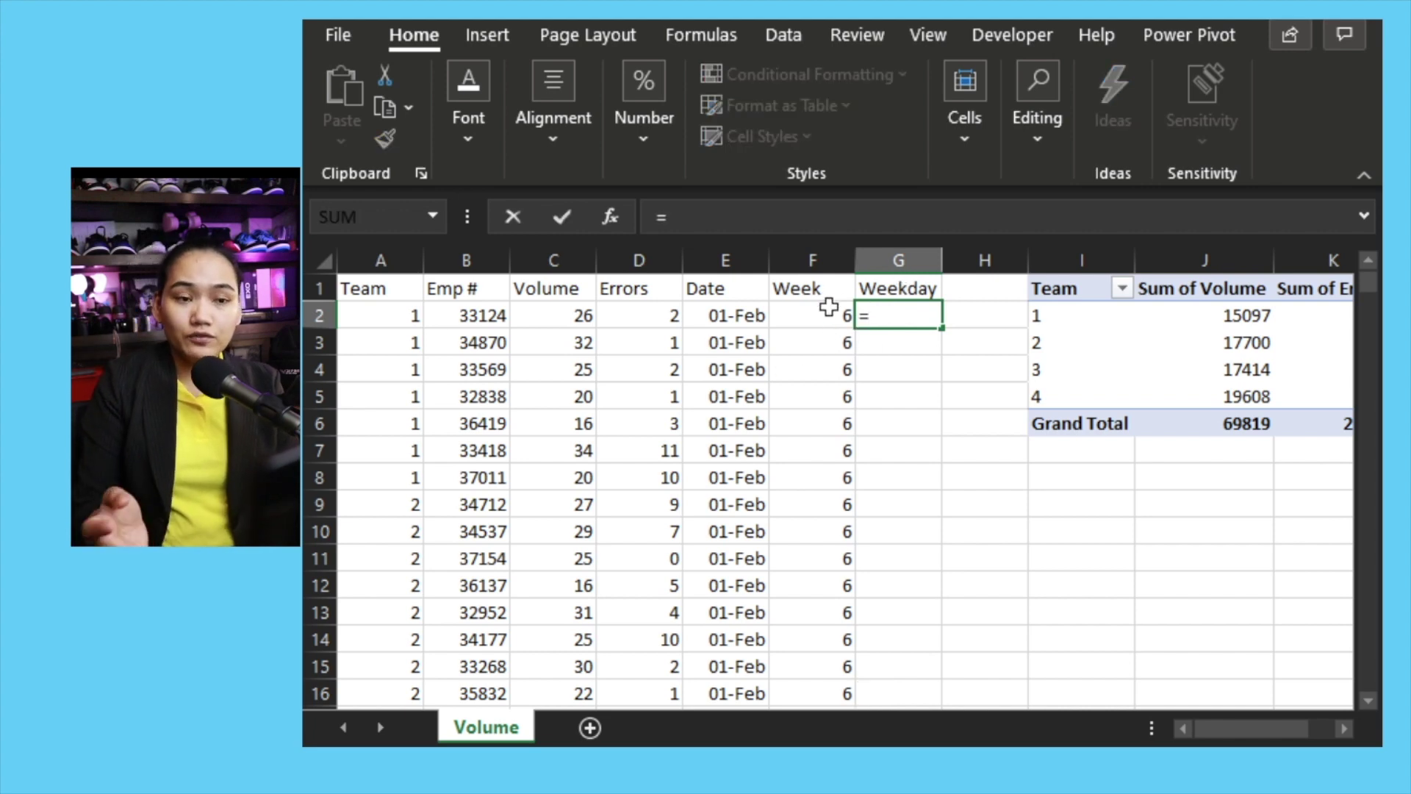
type("text(")
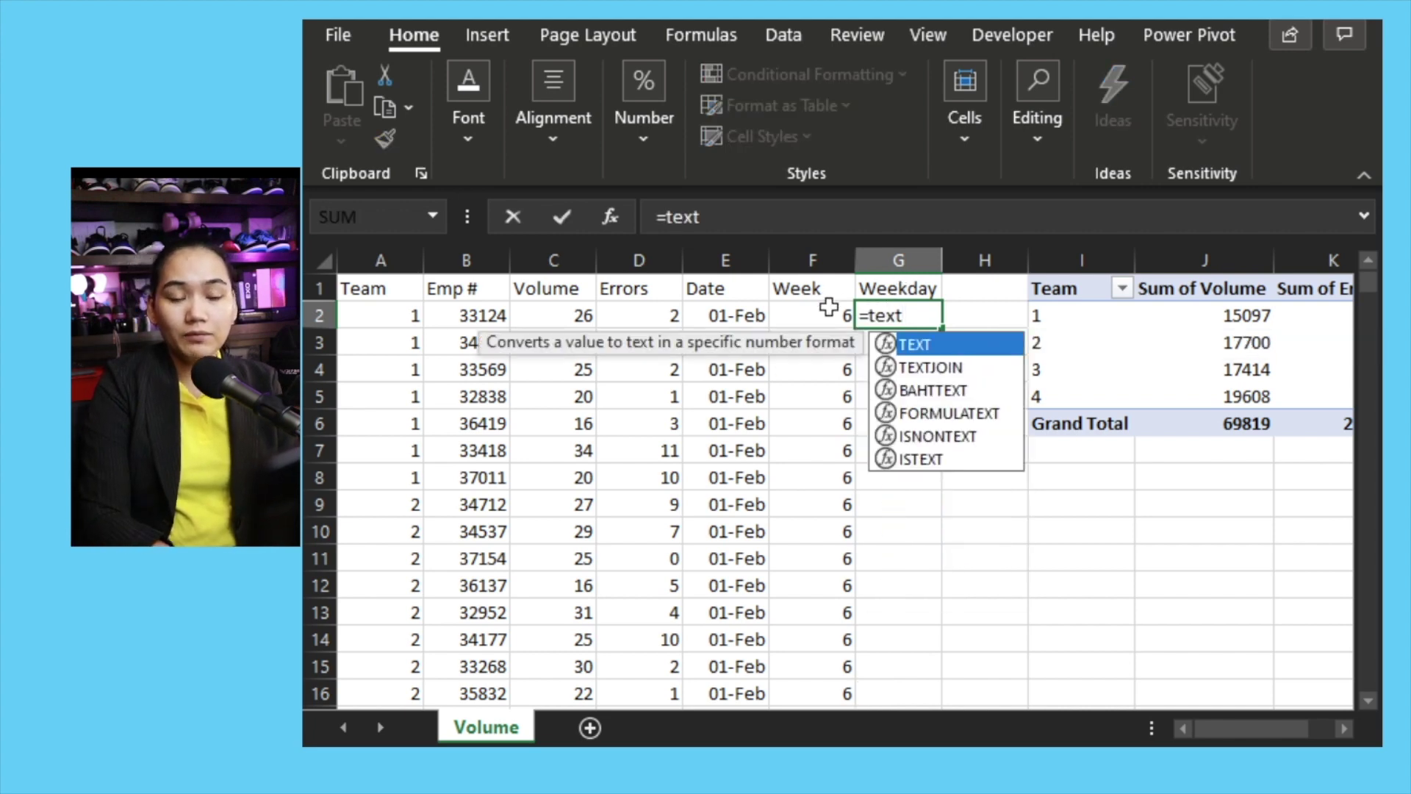
key("Left")
key("Left")
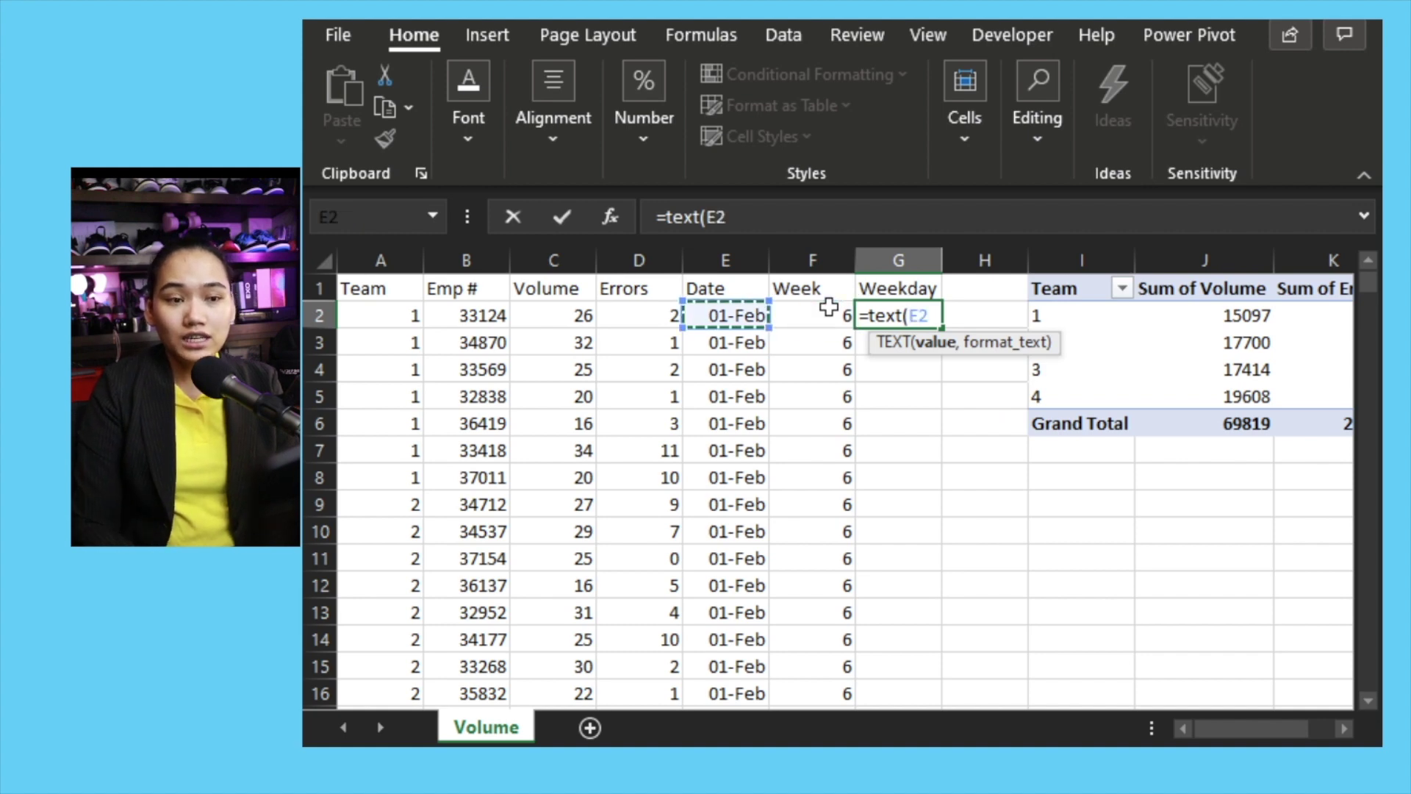
type(",")
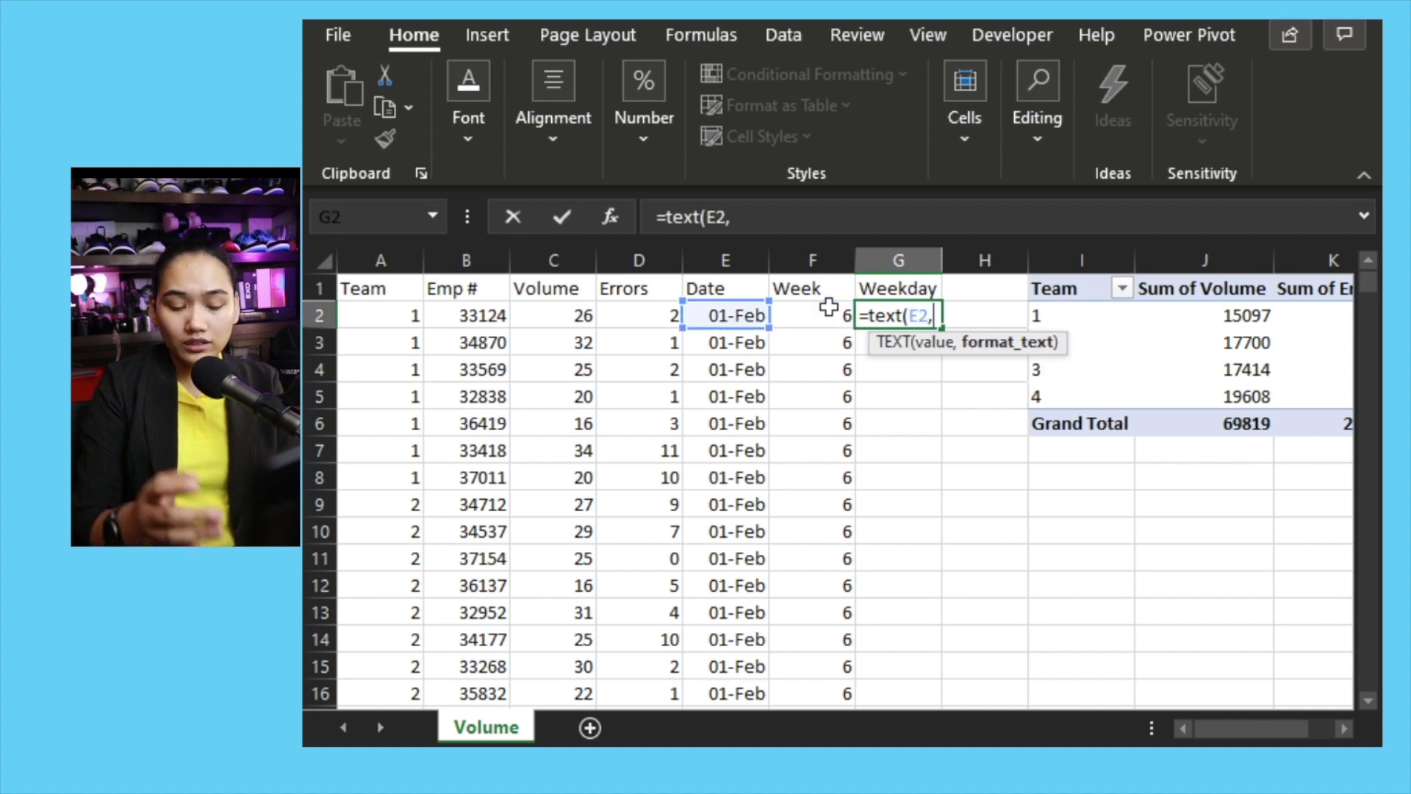
type("\"")
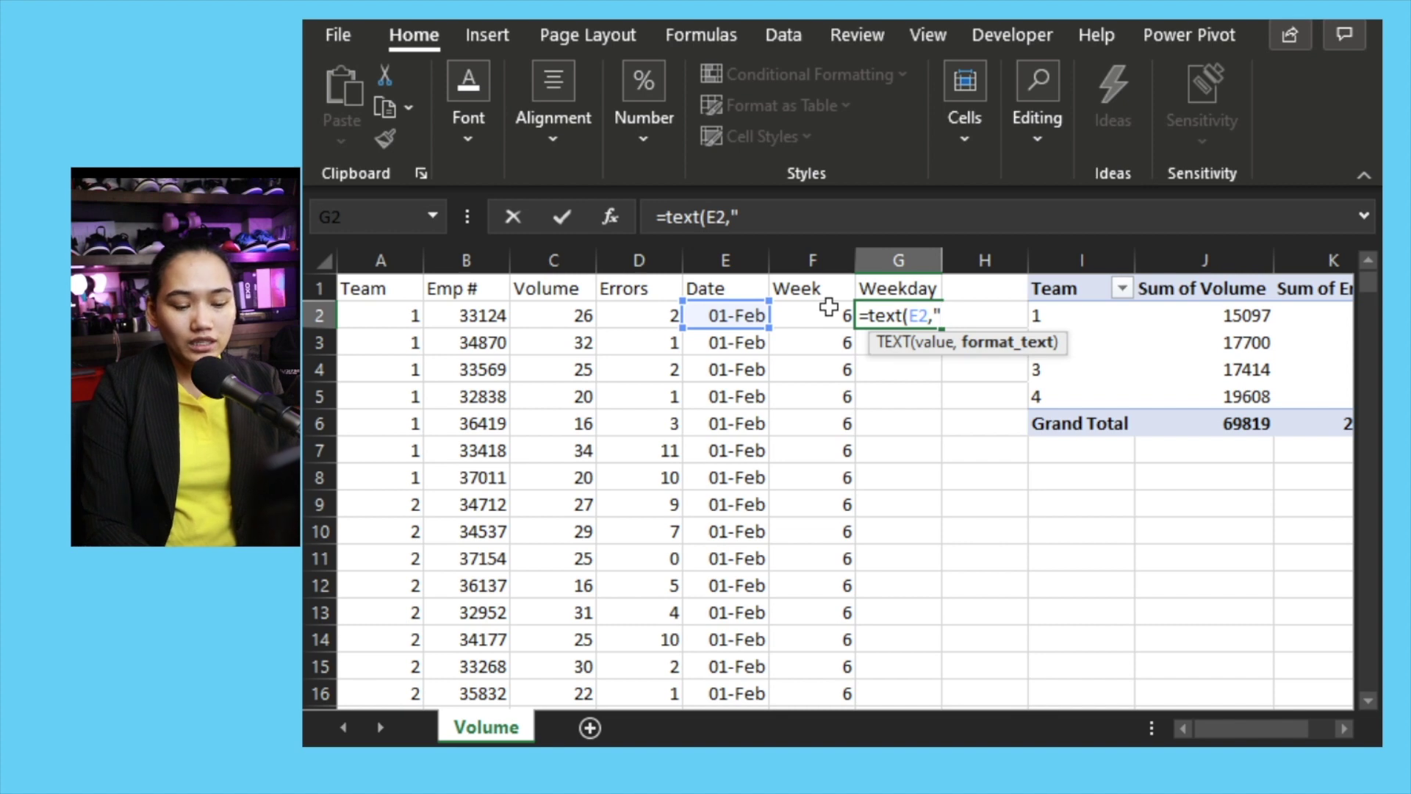
type("D")
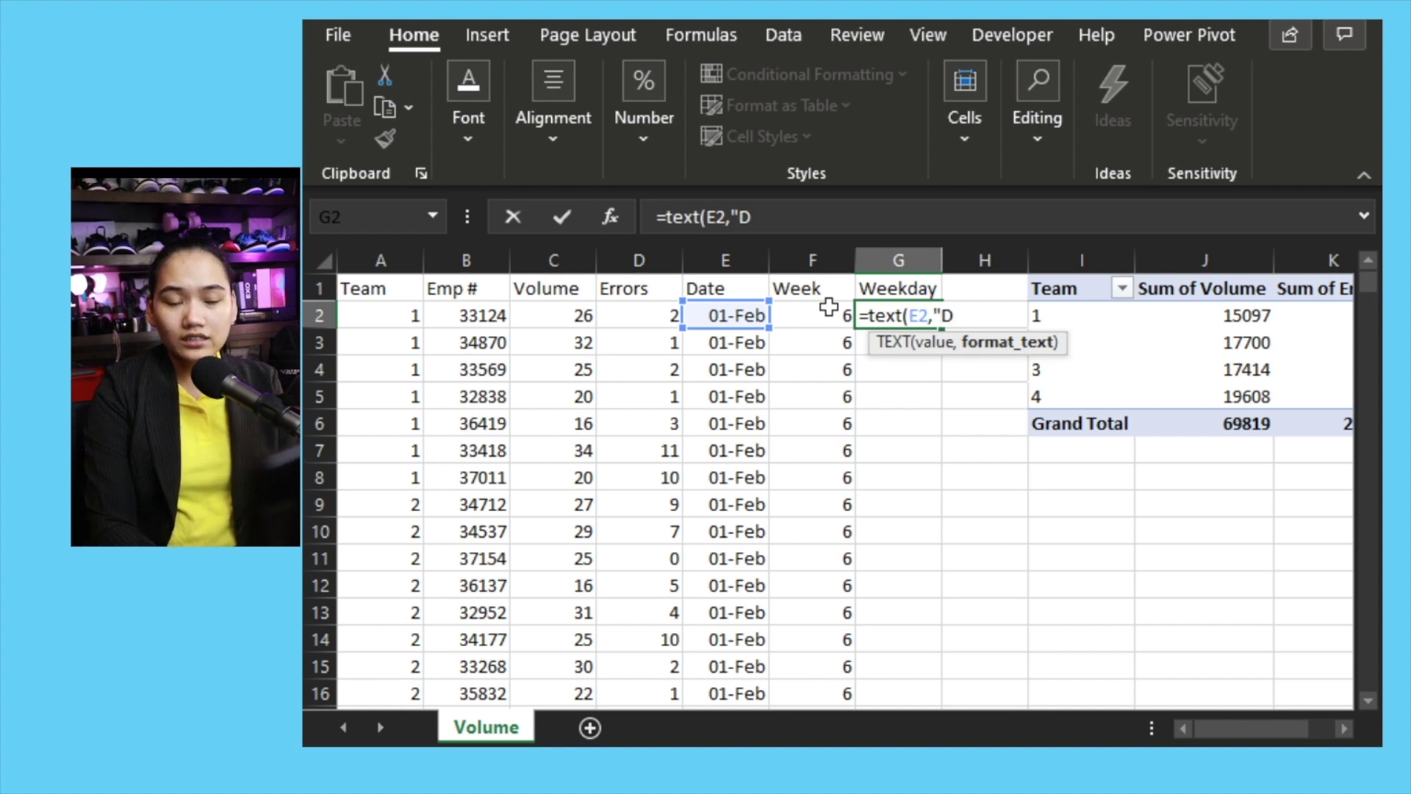
type("dd")
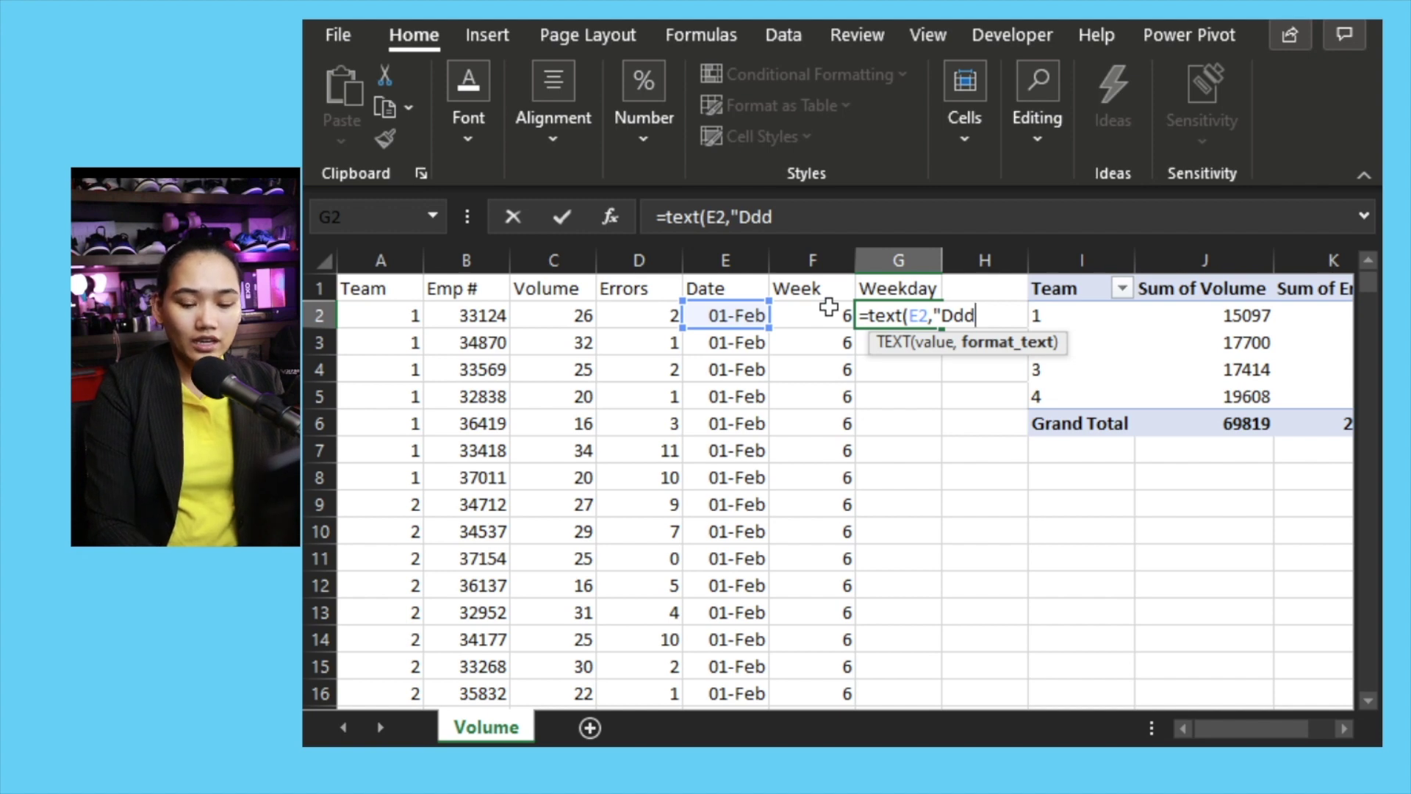
type("\")")
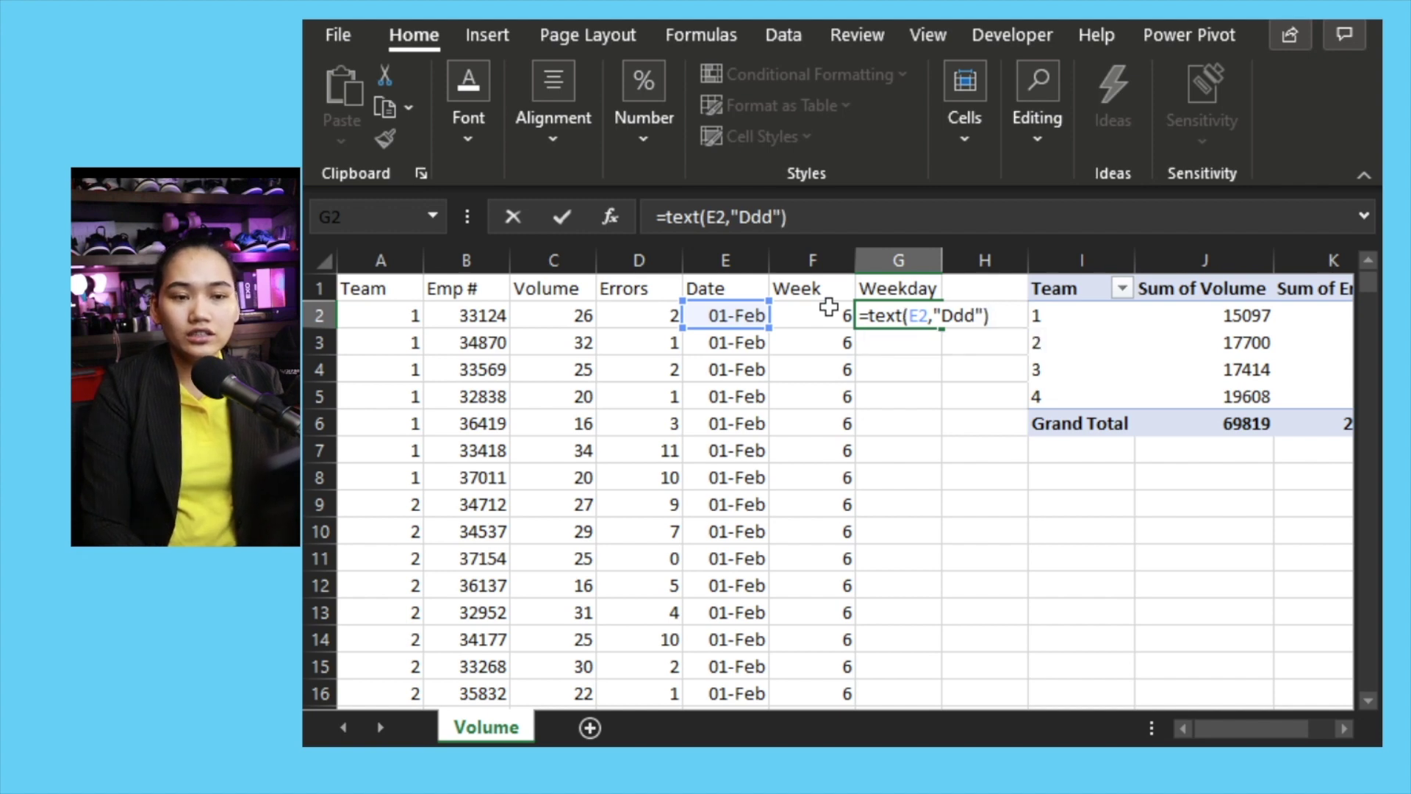
key("Return")
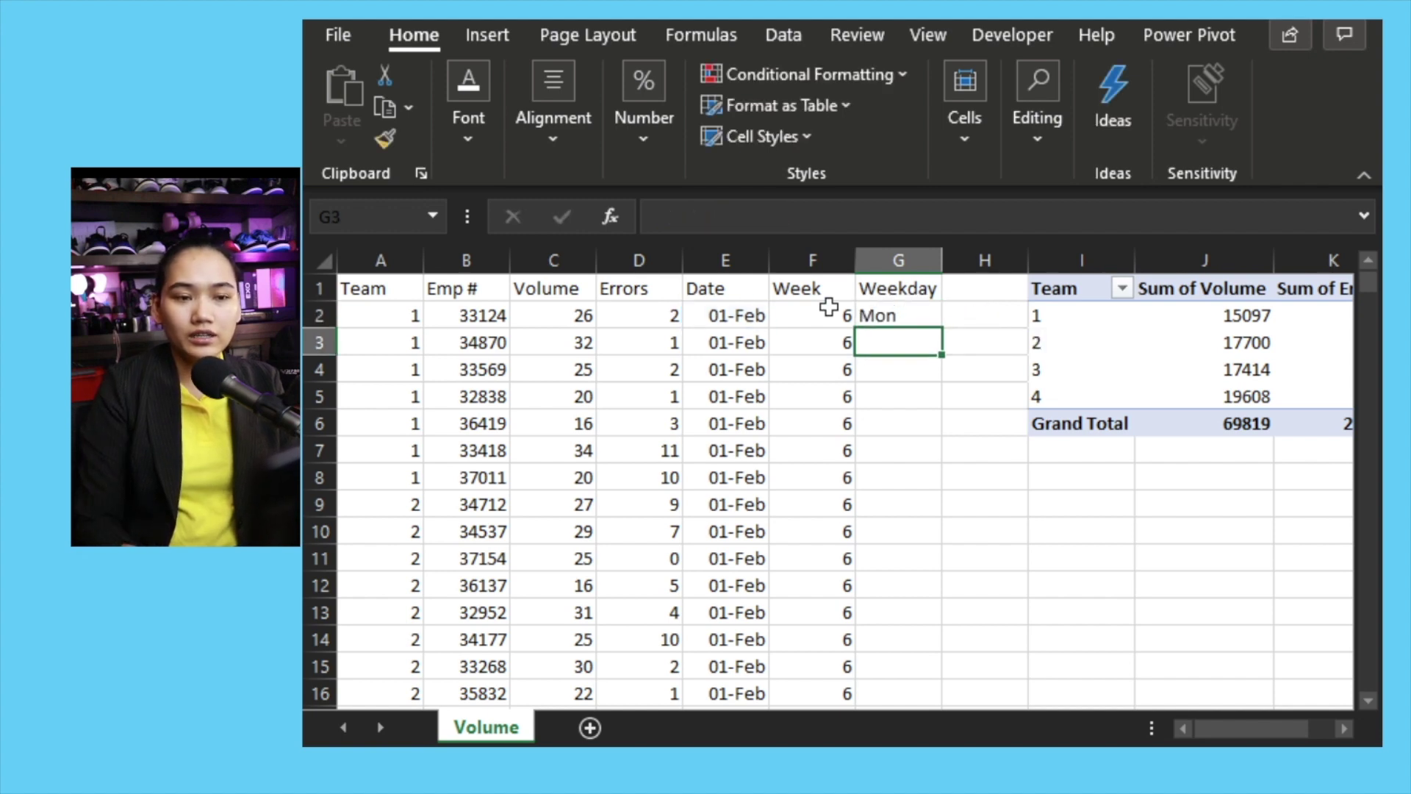
left_click(915, 313)
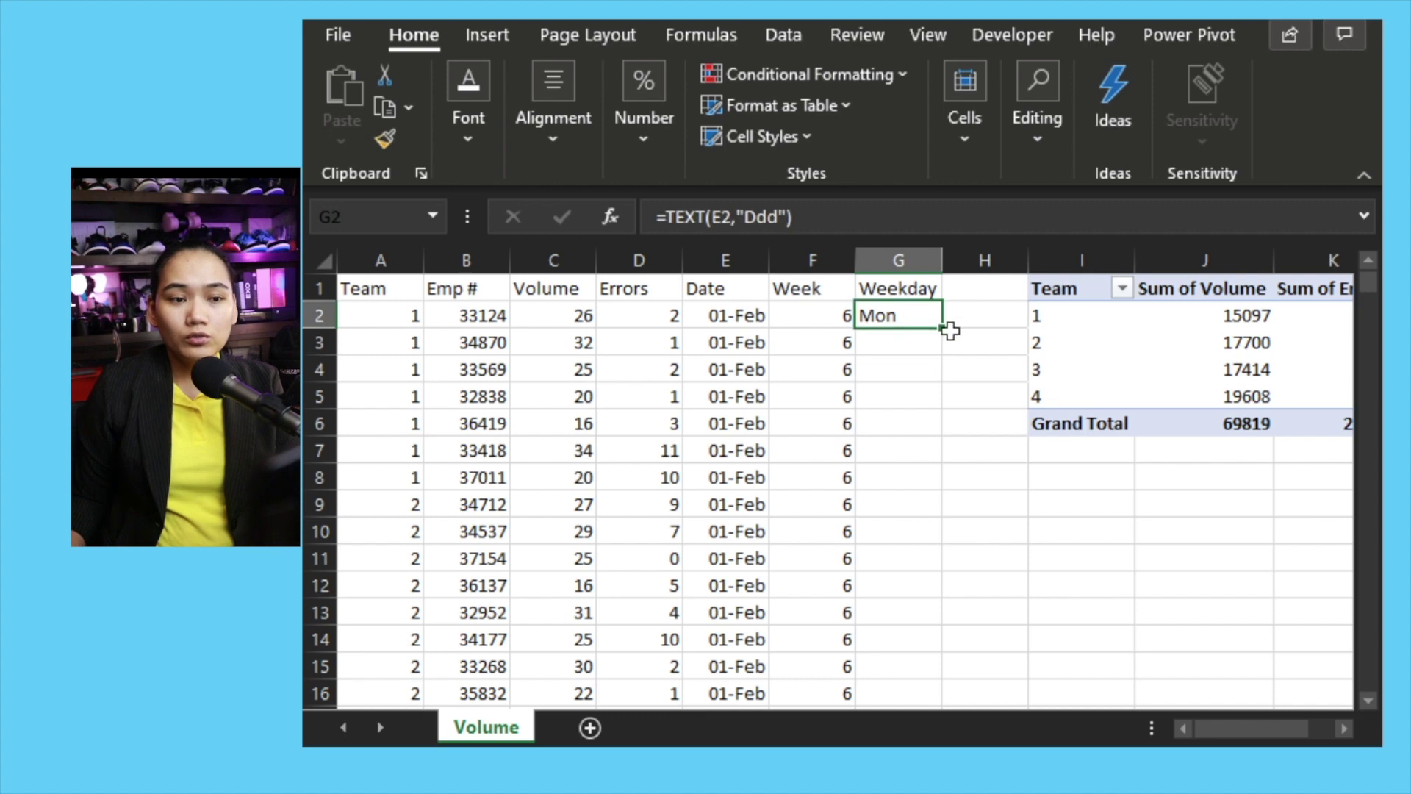
double_click(892, 312)
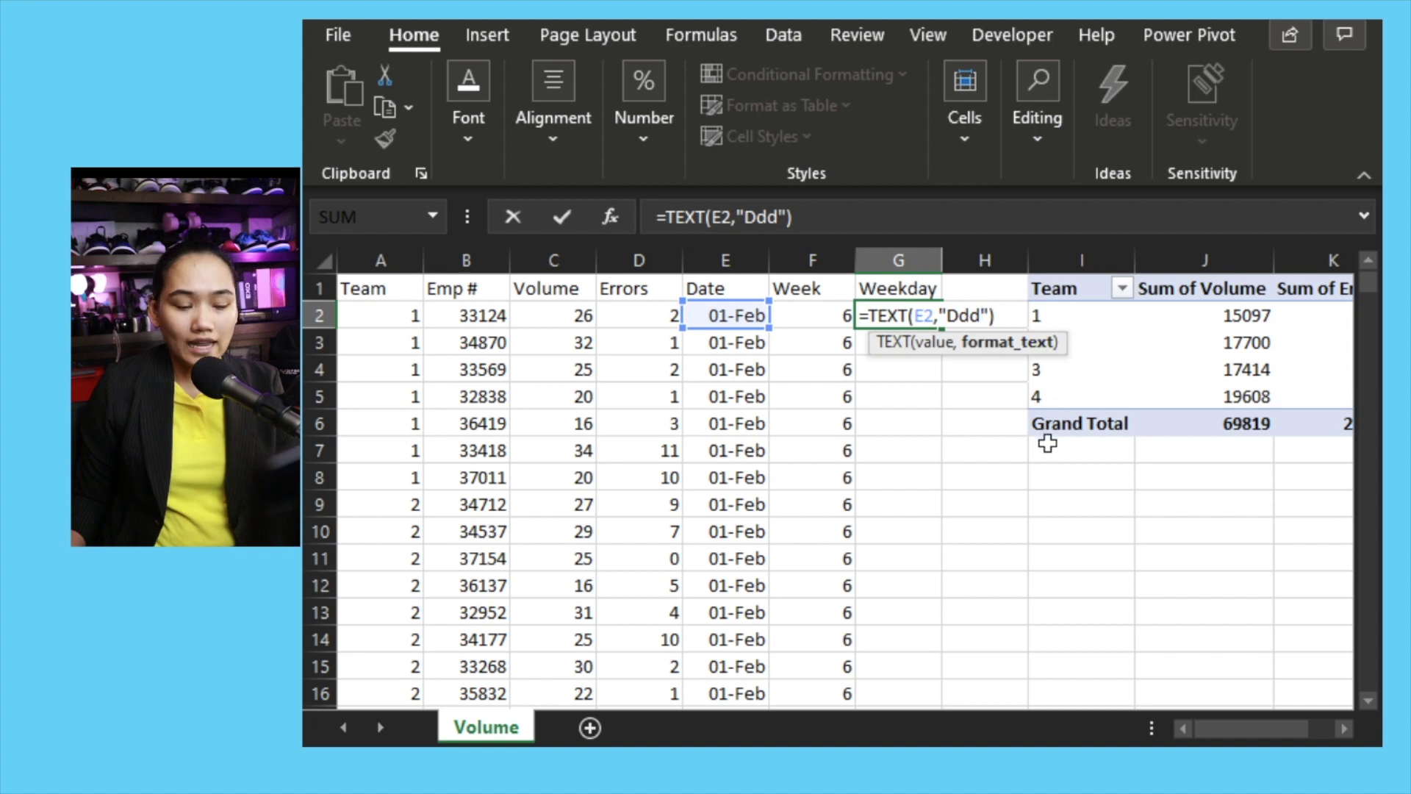
type("d")
key("Return")
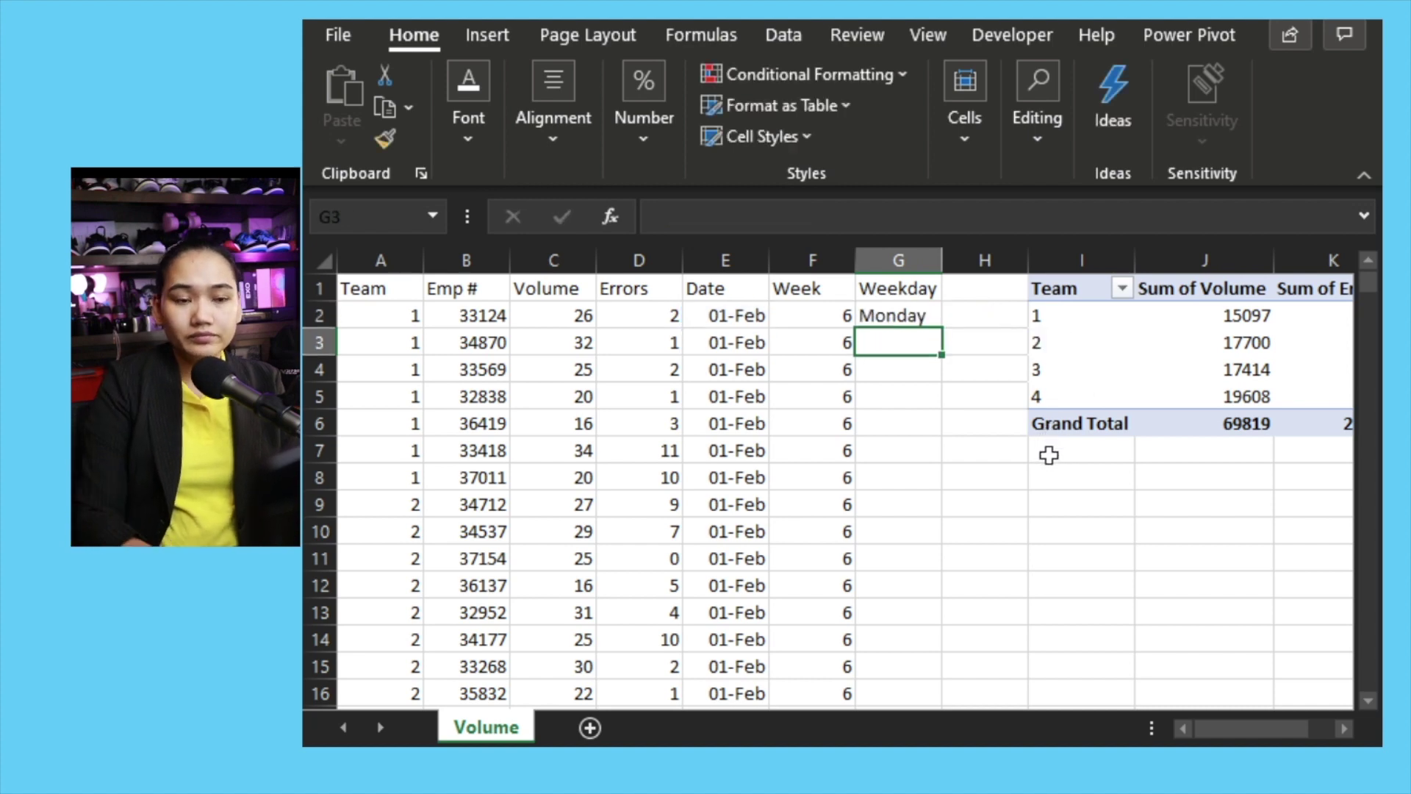
- Copy the weekday formula down column G through row 2913
left_click(926, 313)
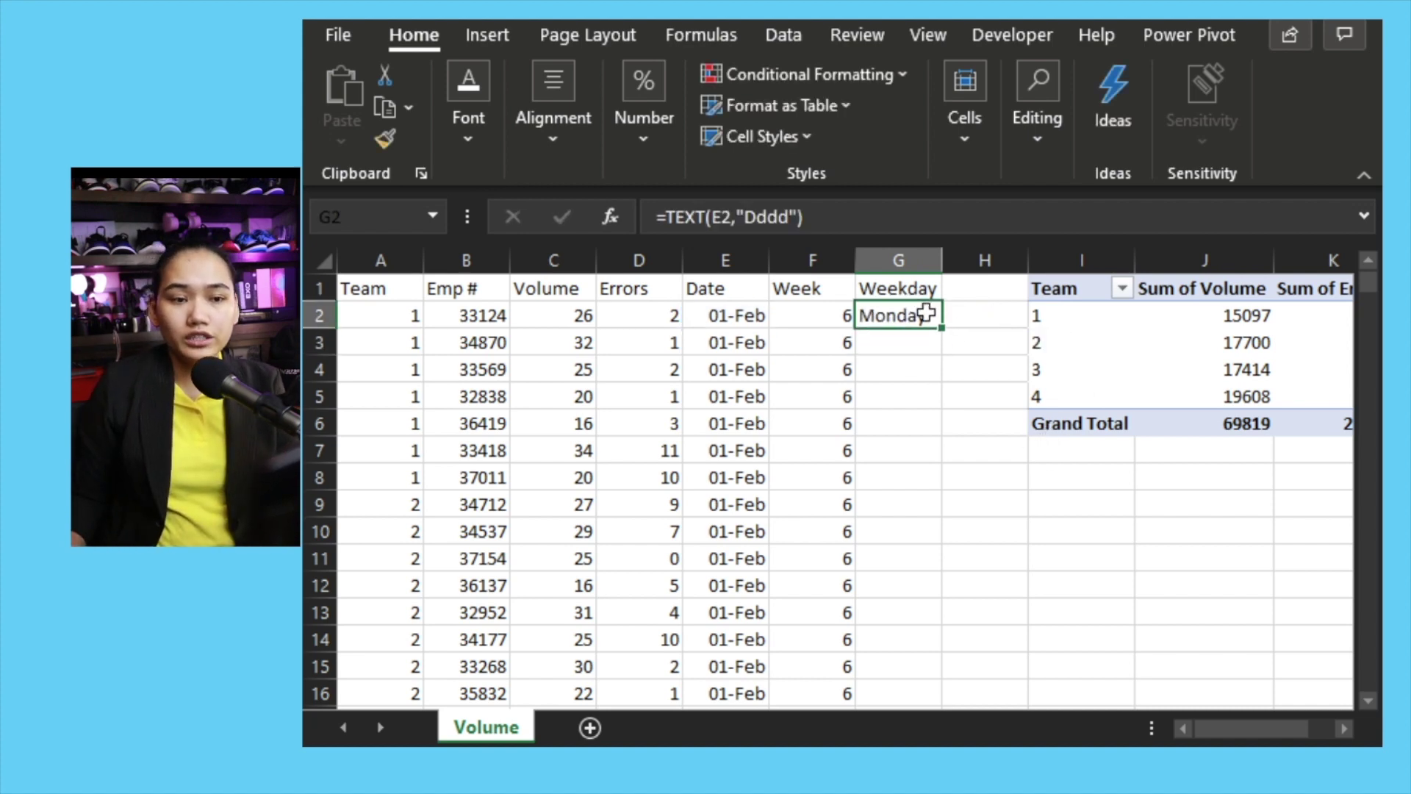
double_click(941, 329)
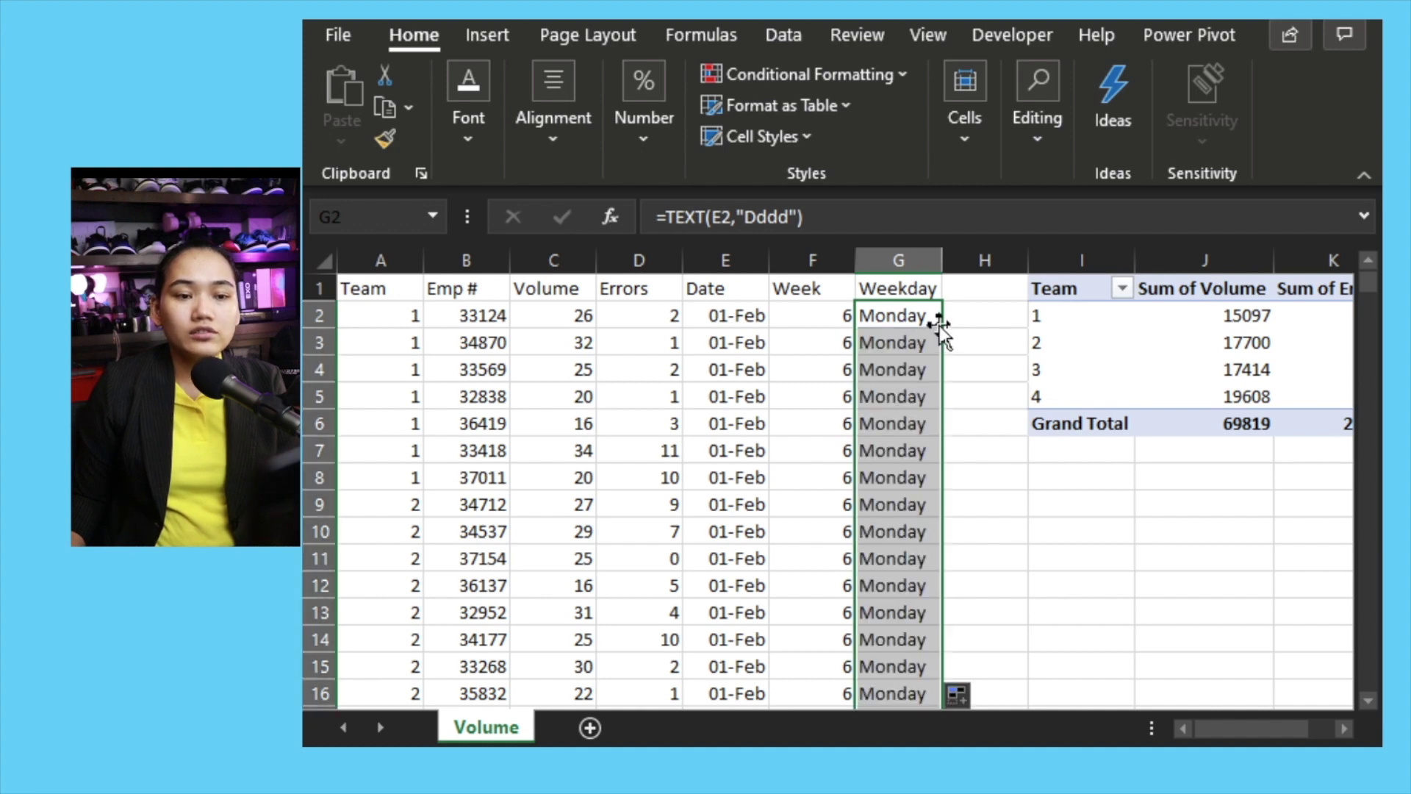
left_click(919, 349)
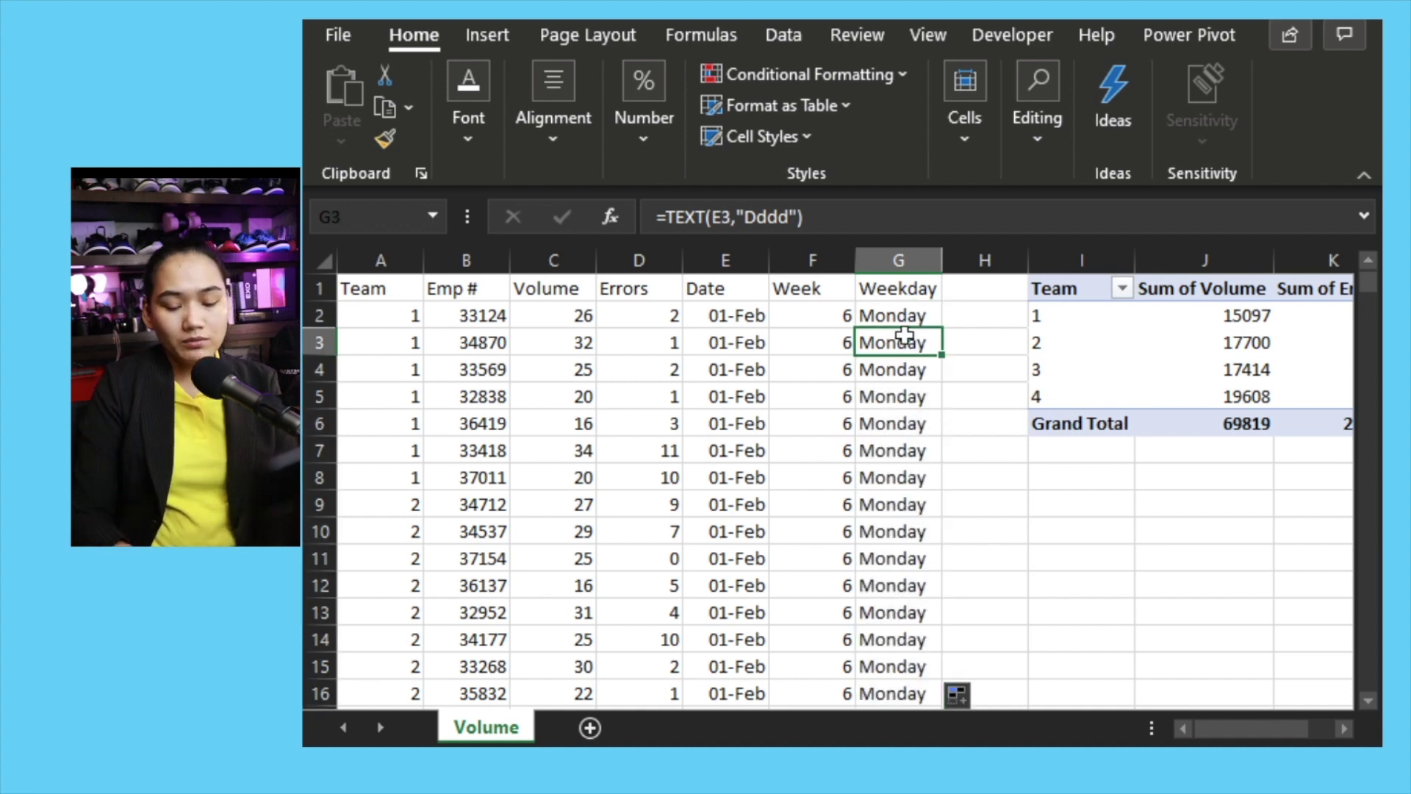
key("ctrl+Down")
- Extend the pivot table's source range past column E to include Week and Weekday
scroll(1116, 574, "up", 19)
scroll(1117, 574, "up", 20)
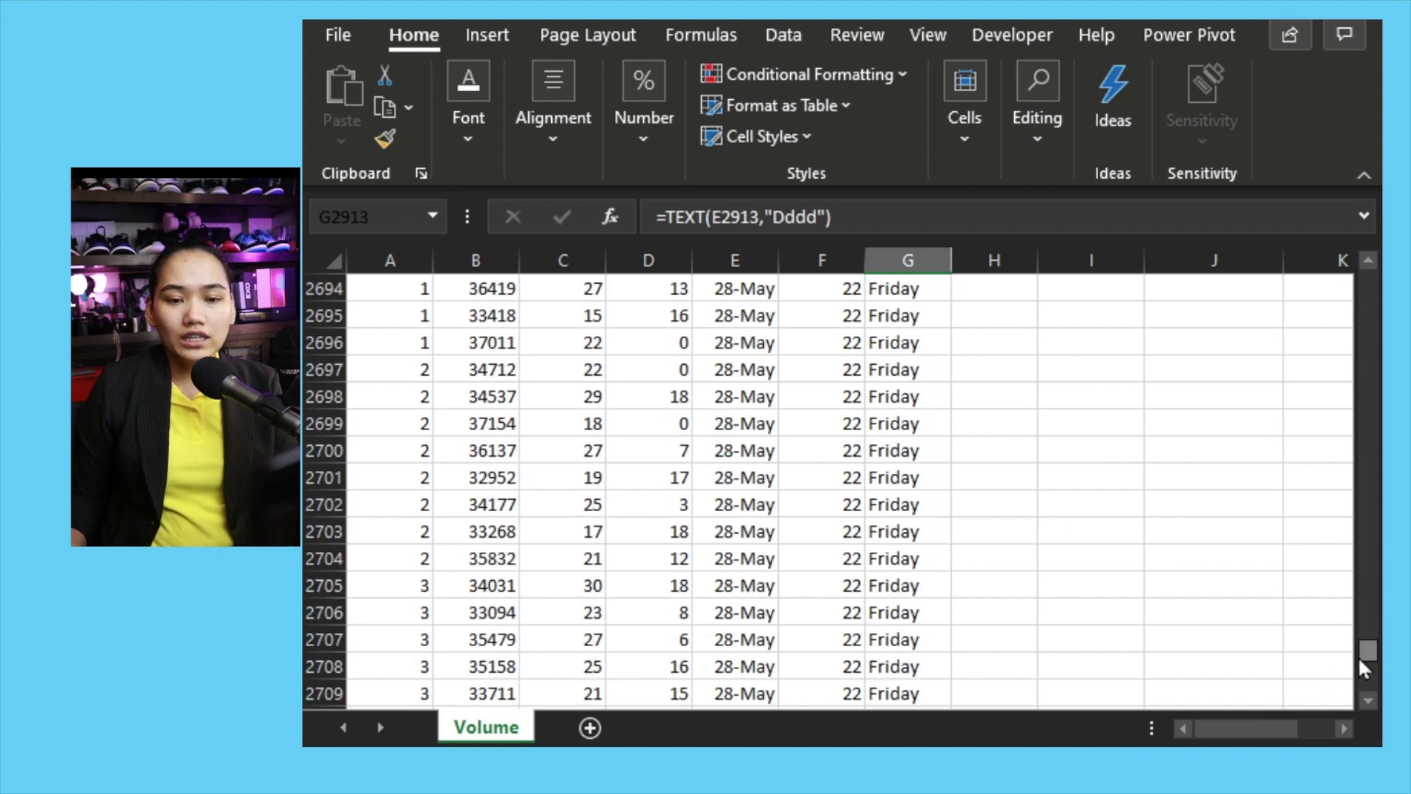
left_click_drag(1361, 668, 644, 463)
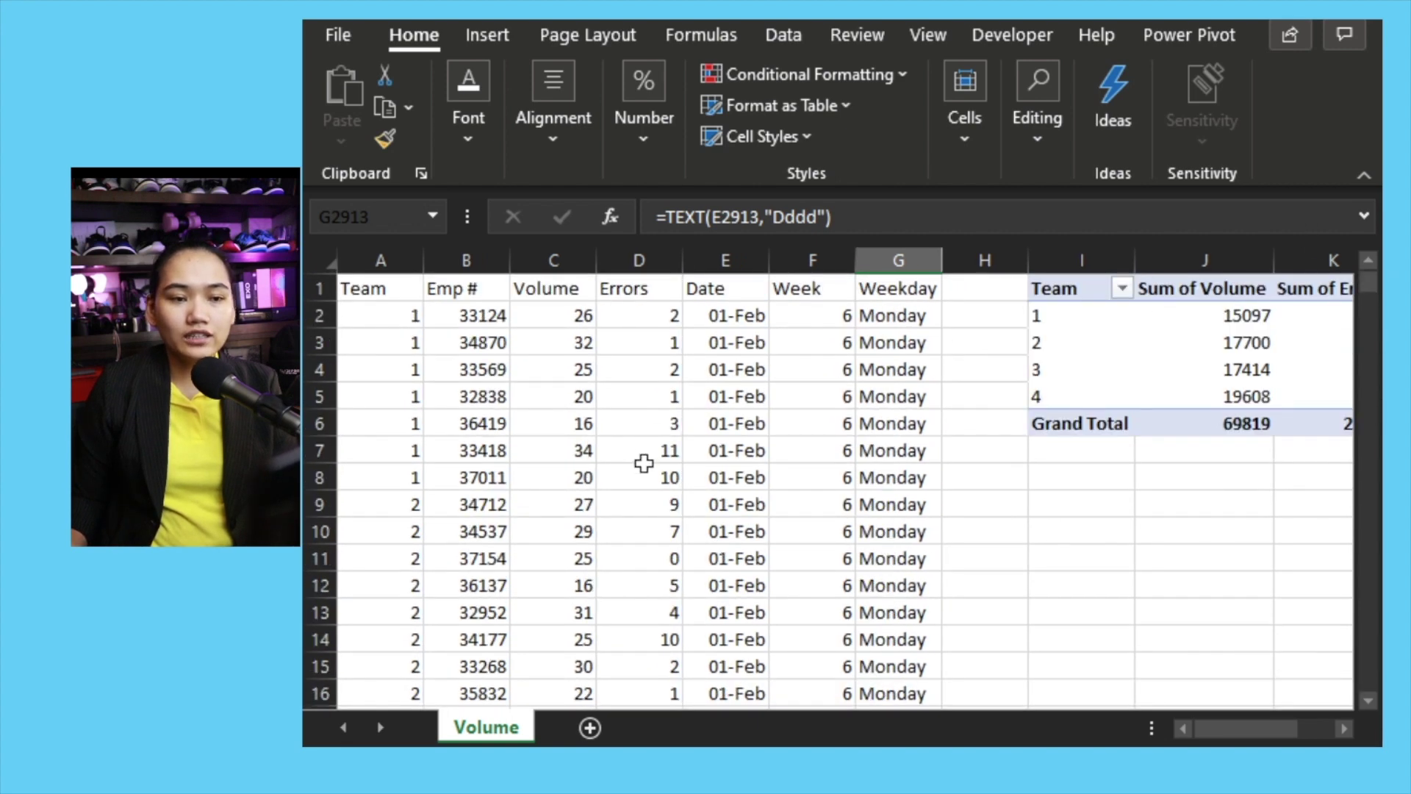
left_click(1090, 356)
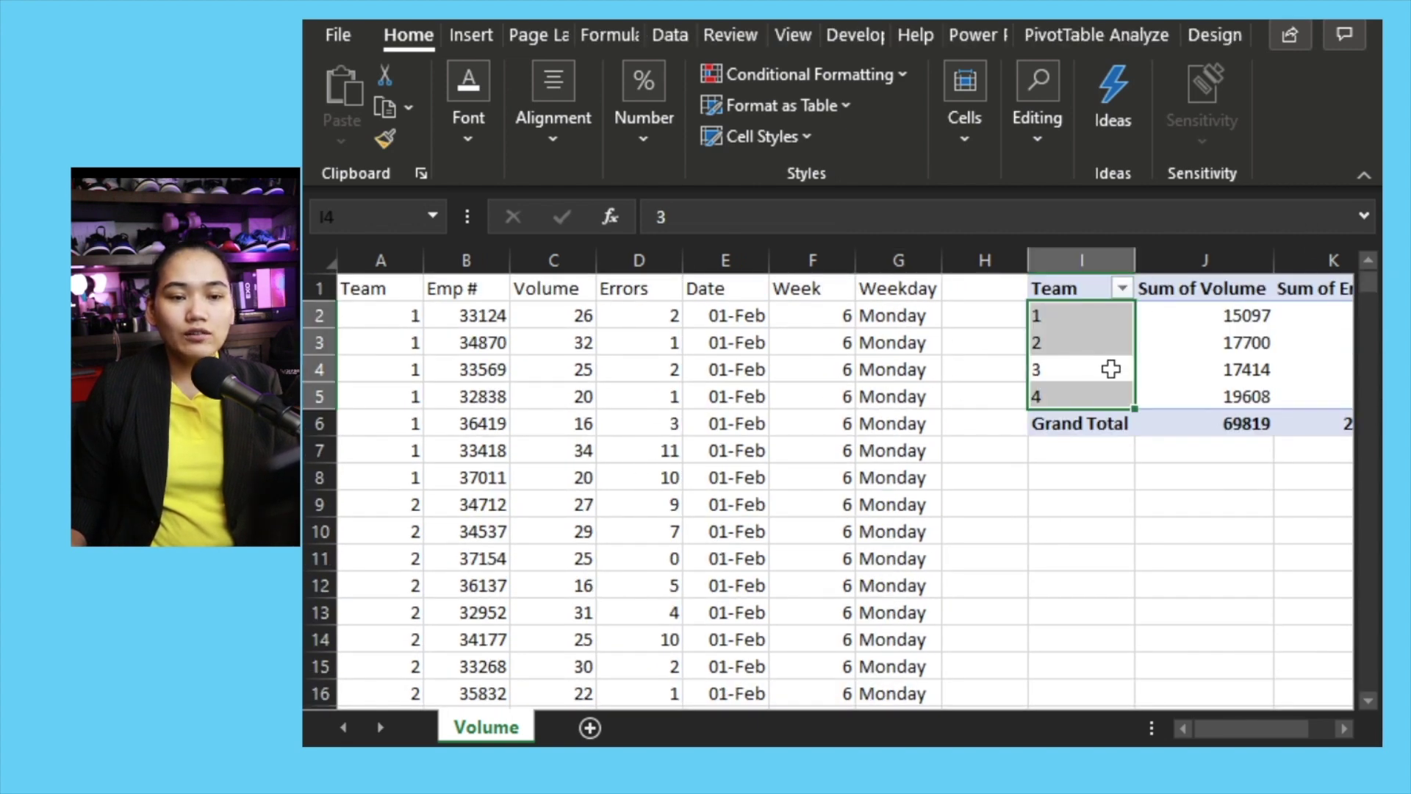
left_click(1148, 33)
left_click(867, 94)
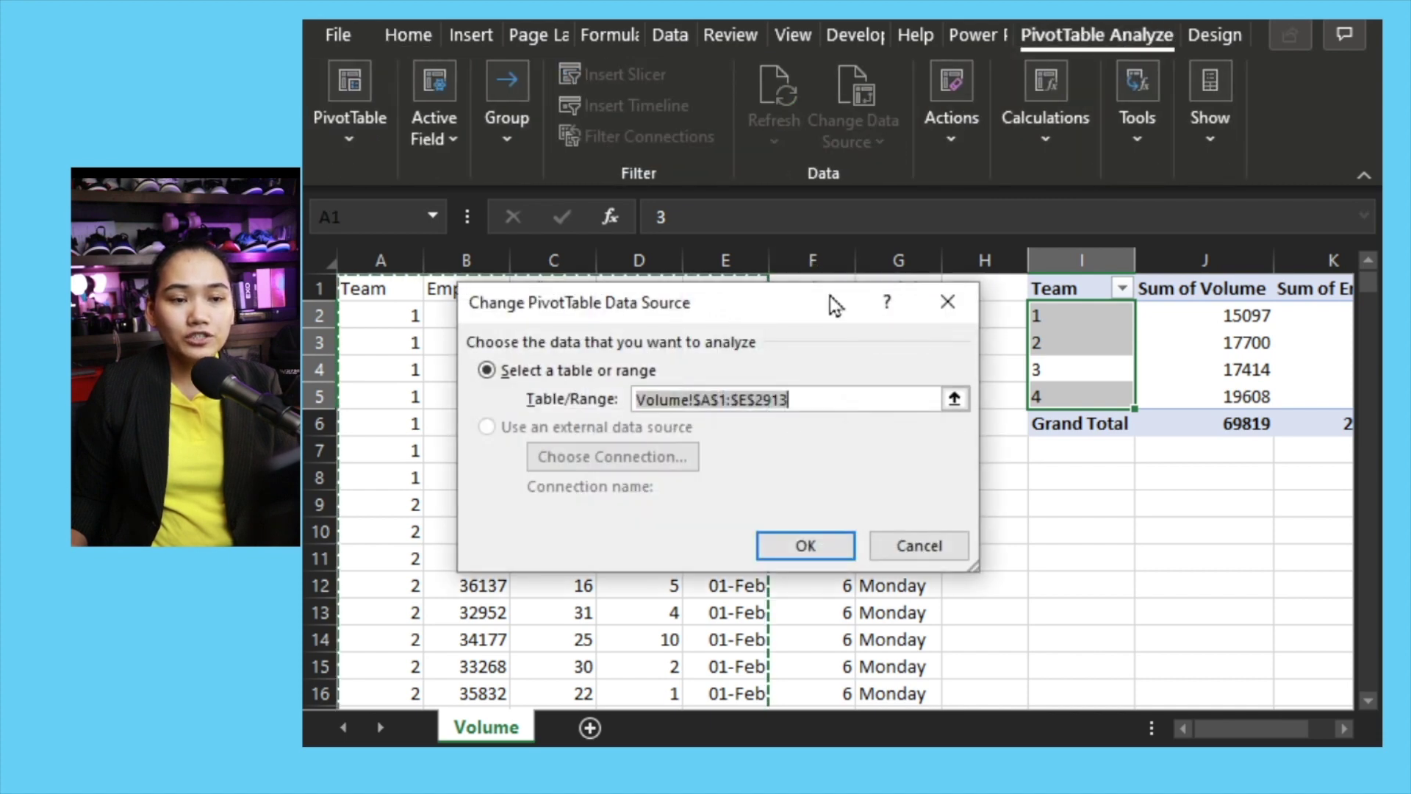
left_click(747, 399)
key("BackSpace")
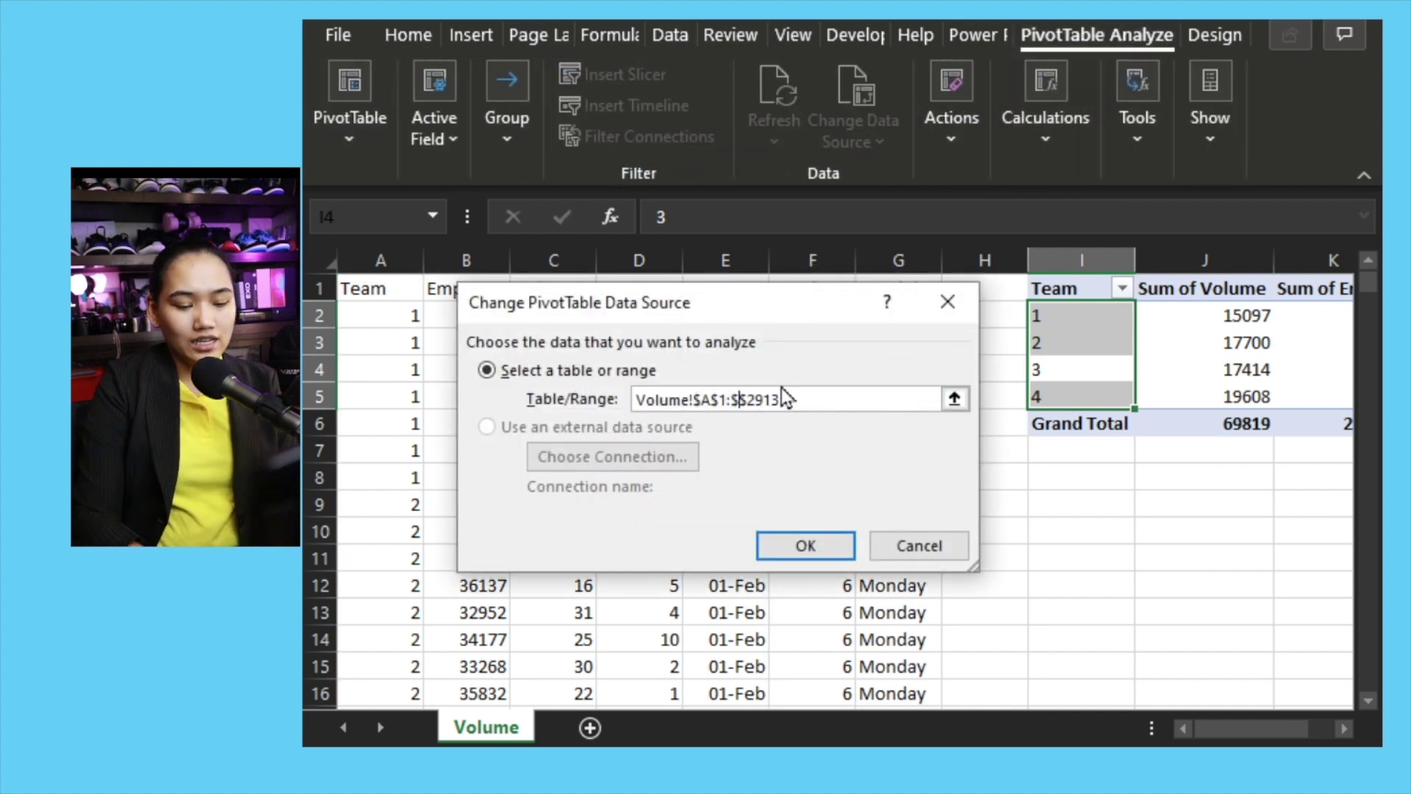
key("Return")
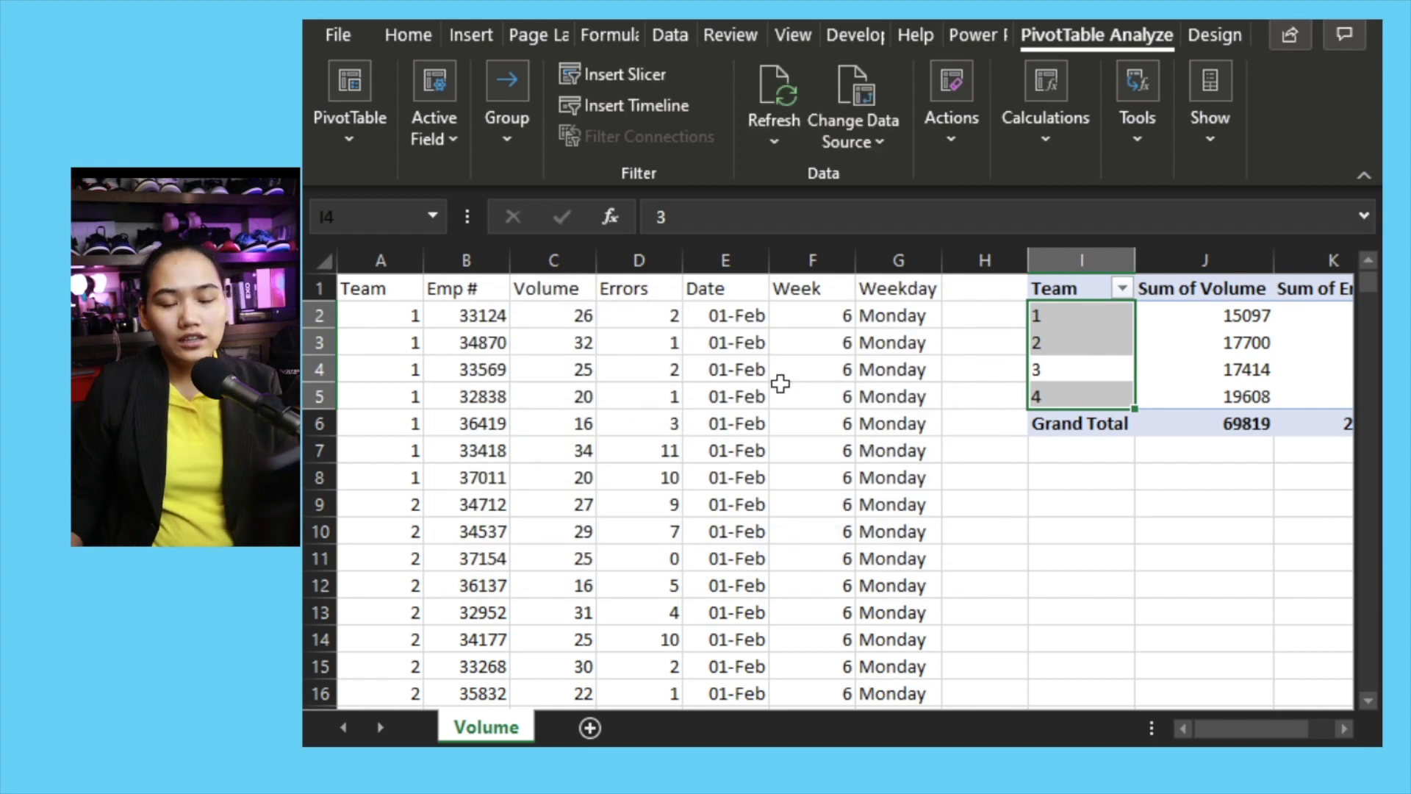
left_click_drag(1195, 739, 1259, 739)
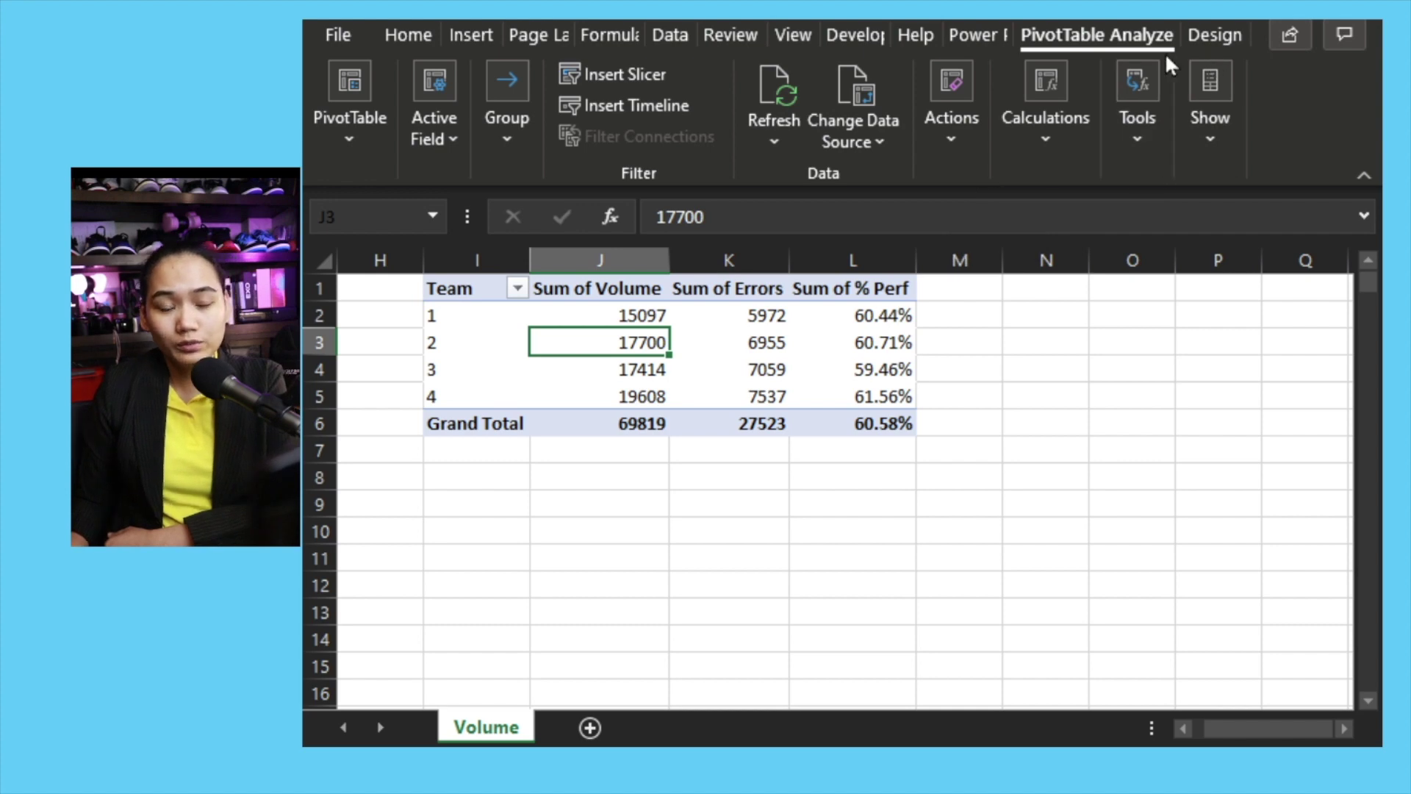
- Insert a Clustered Column PivotChart from the team pivot table
left_click(1118, 141)
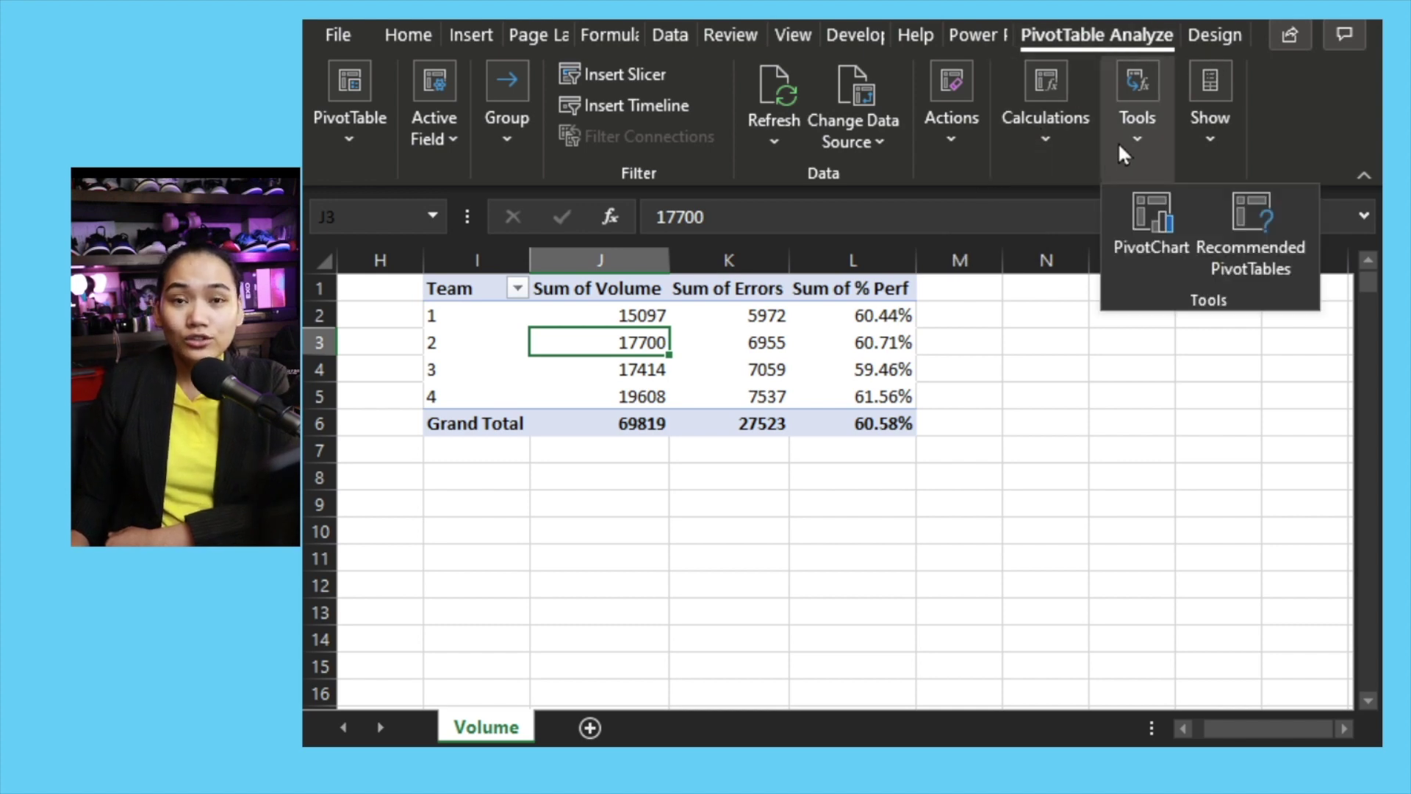
left_click(1152, 242)
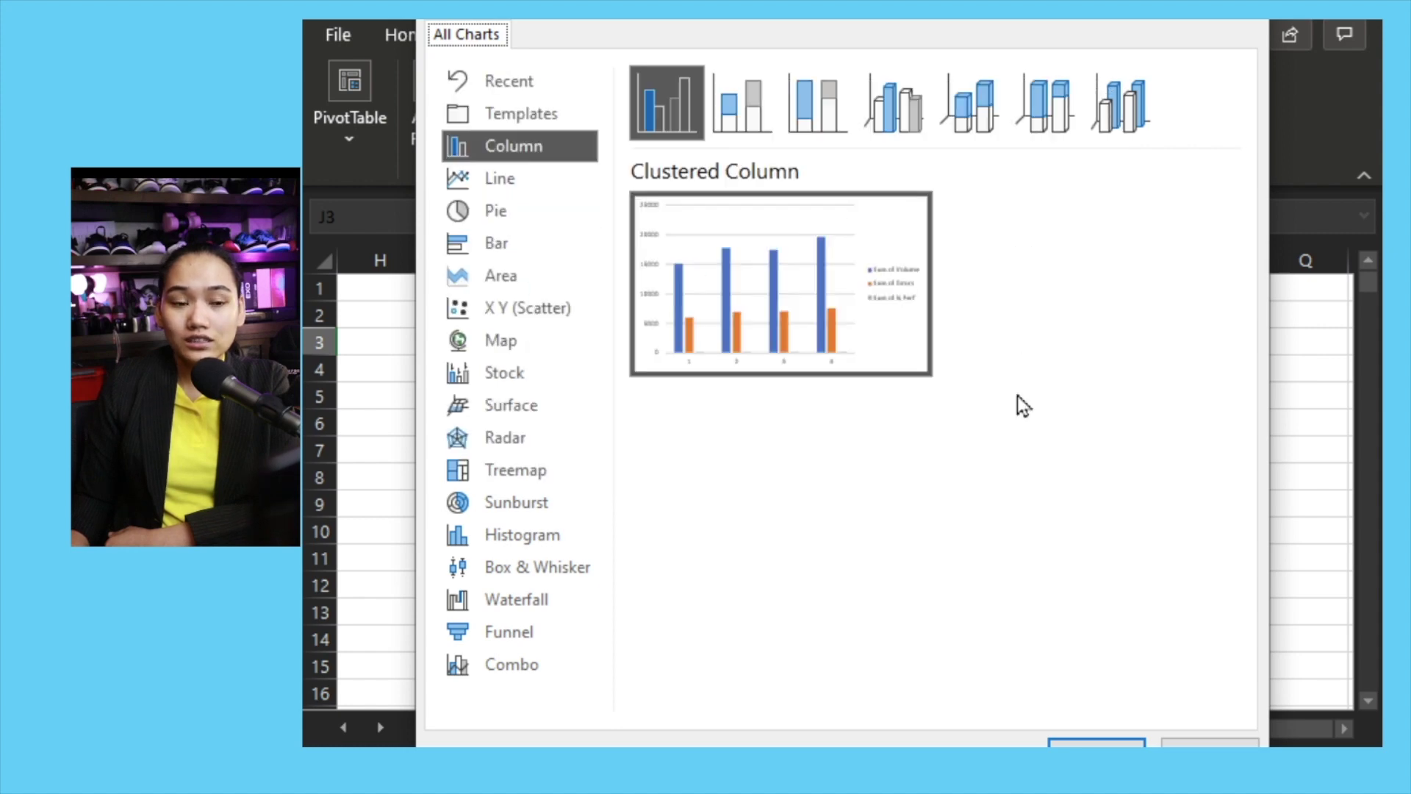
mouse_move(699, 323)
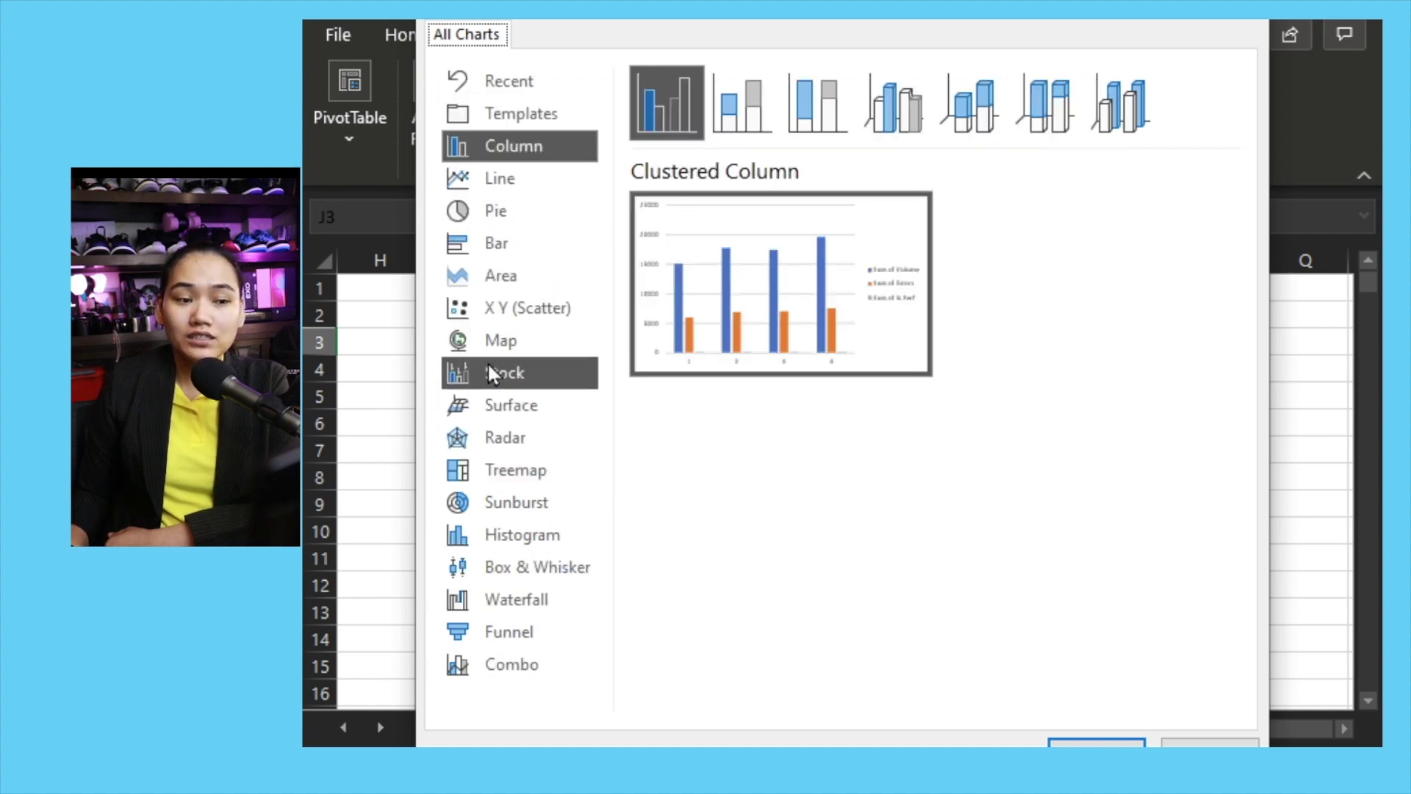
mouse_move(766, 230)
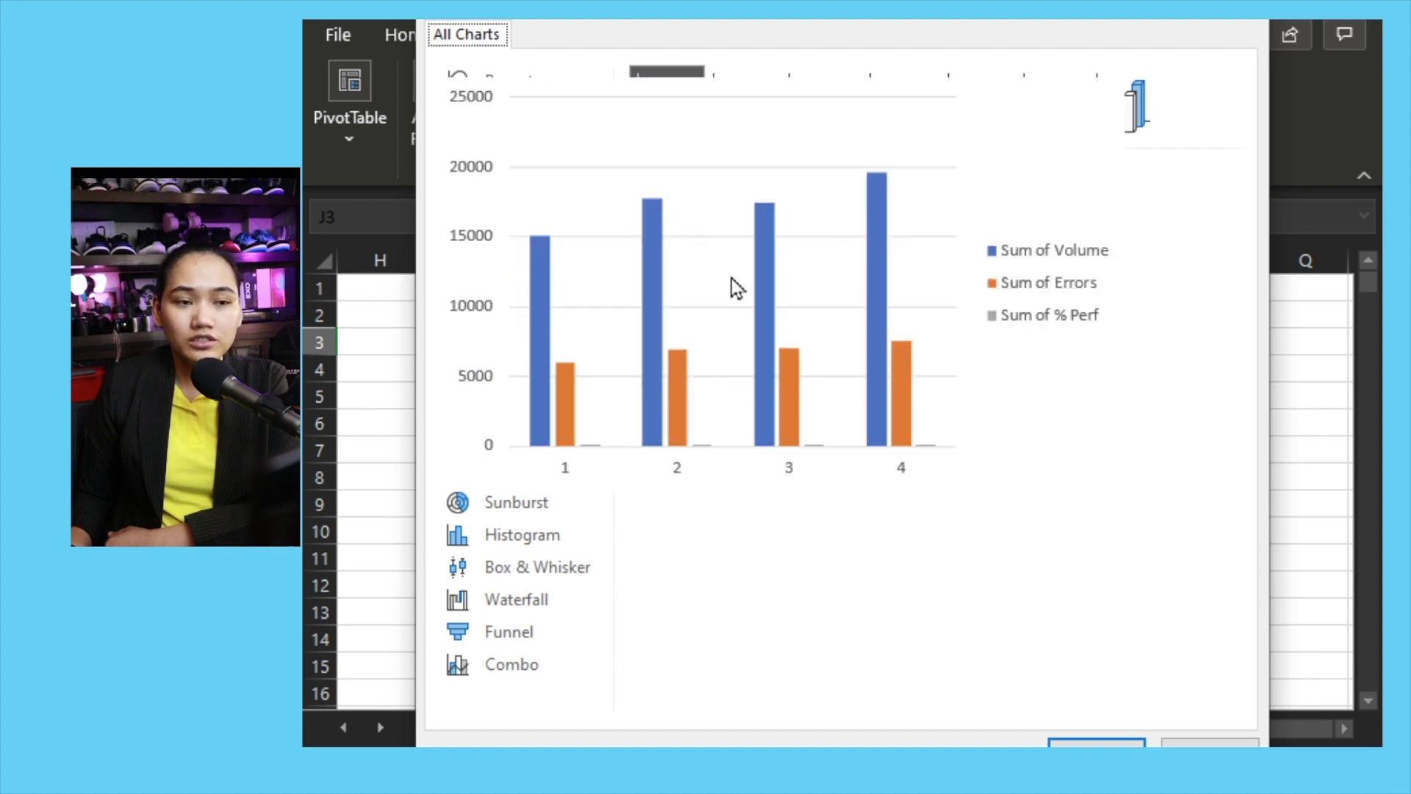
left_click(1077, 735)
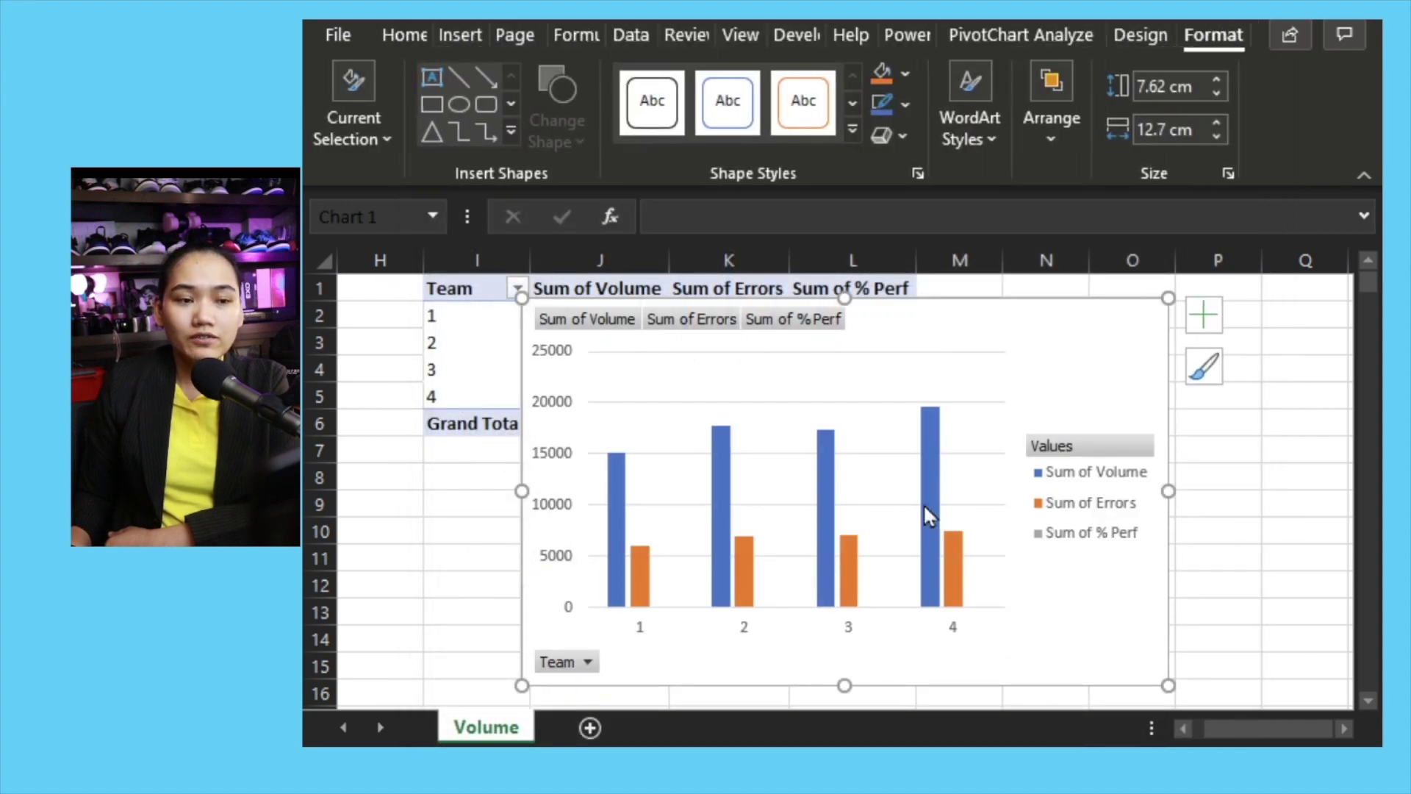
- Drag the PivotChart off the team labels, then select its Sum of Volume button, legend and chart area
left_click_drag(919, 340, 1000, 318)
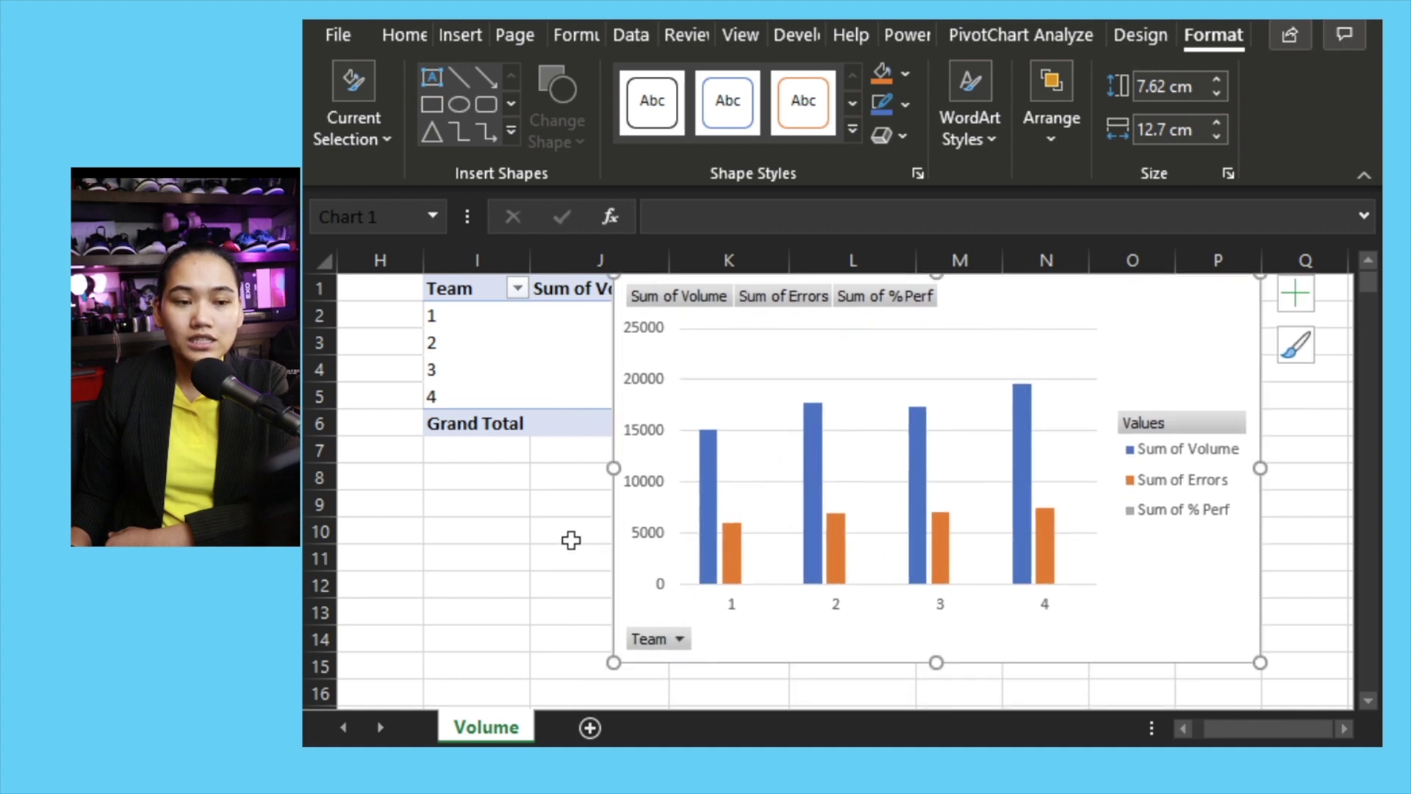
left_click(695, 299)
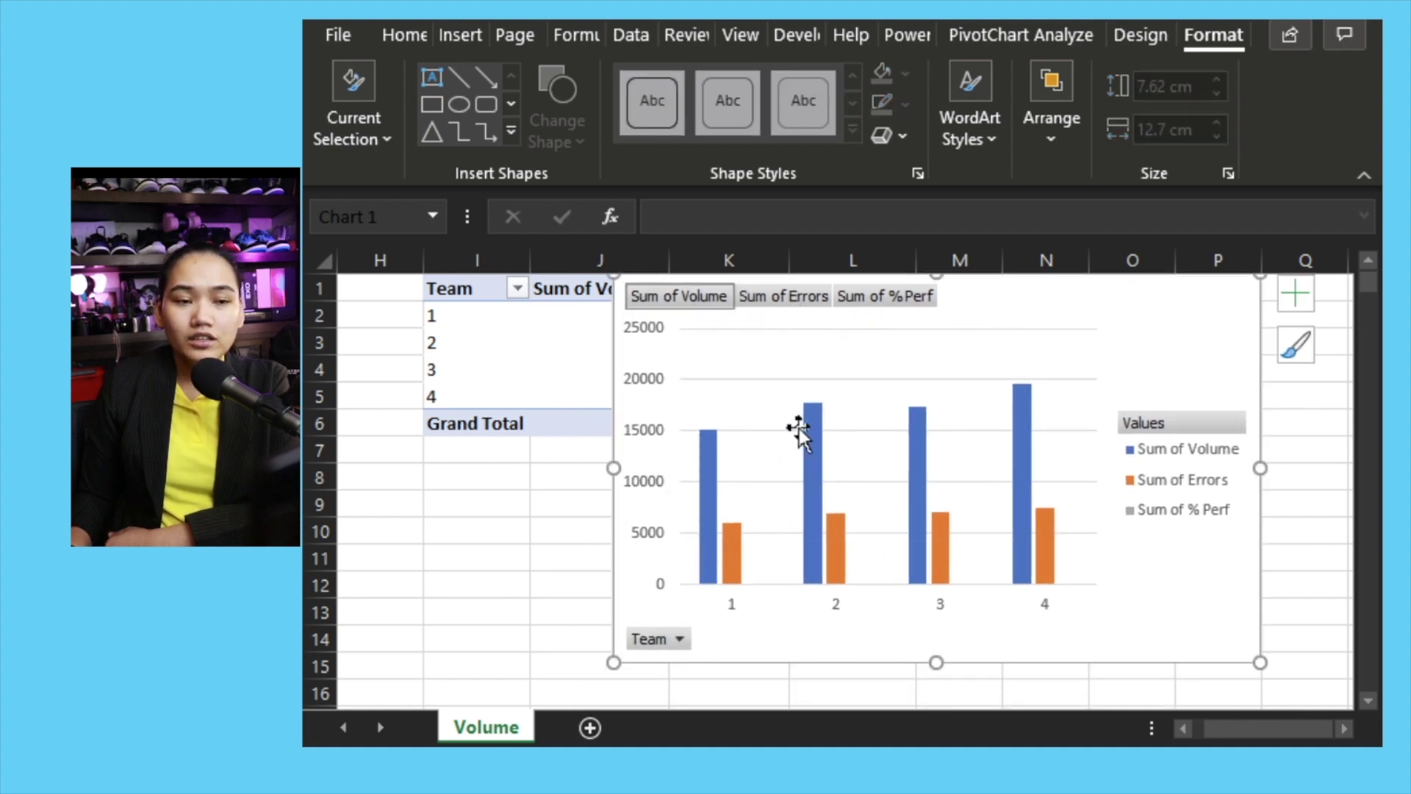
left_click(1173, 514)
left_click(1123, 587)
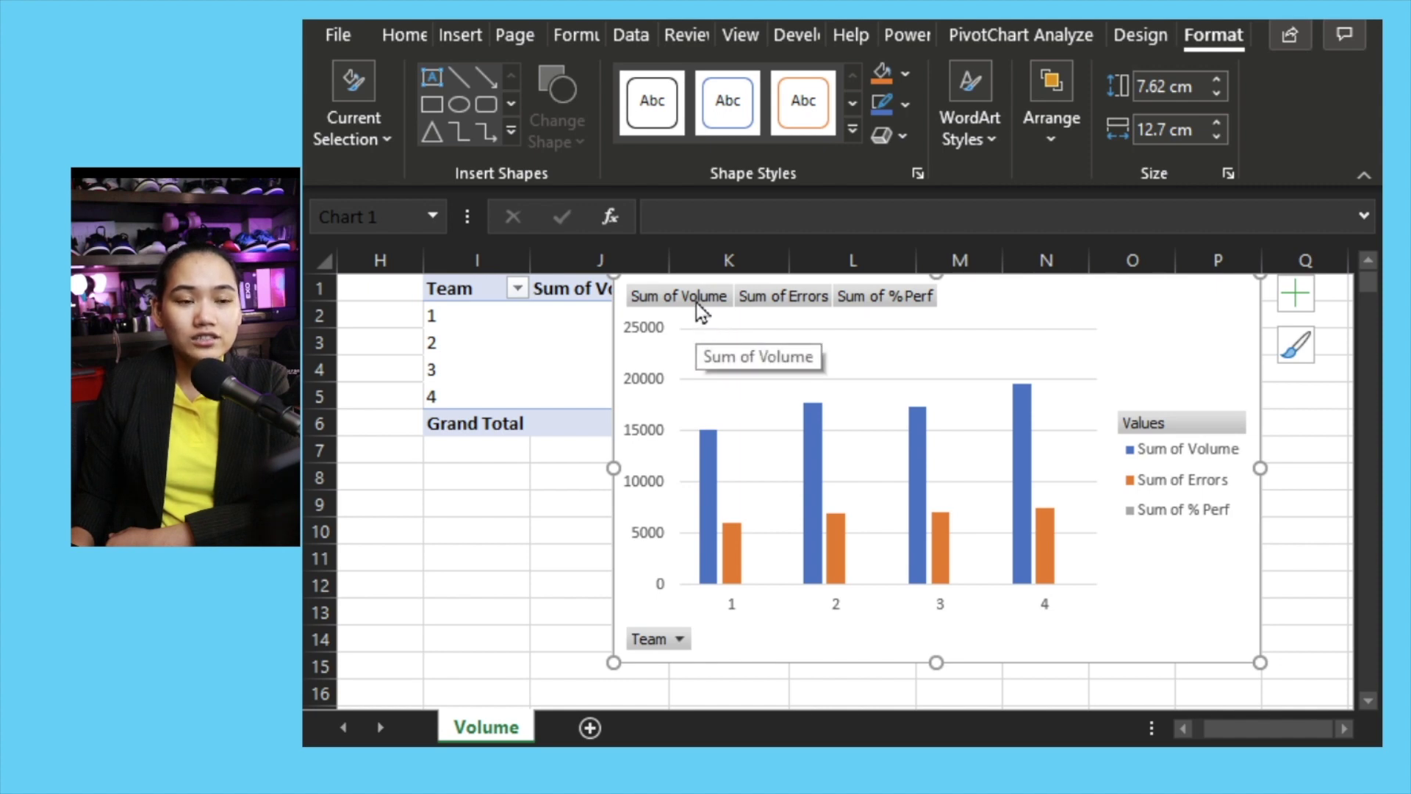
- Move Sum of Volume and Sum of Errors to Report Filter and position the chart beside the pivot
left_click_drag(1060, 305, 1034, 356)
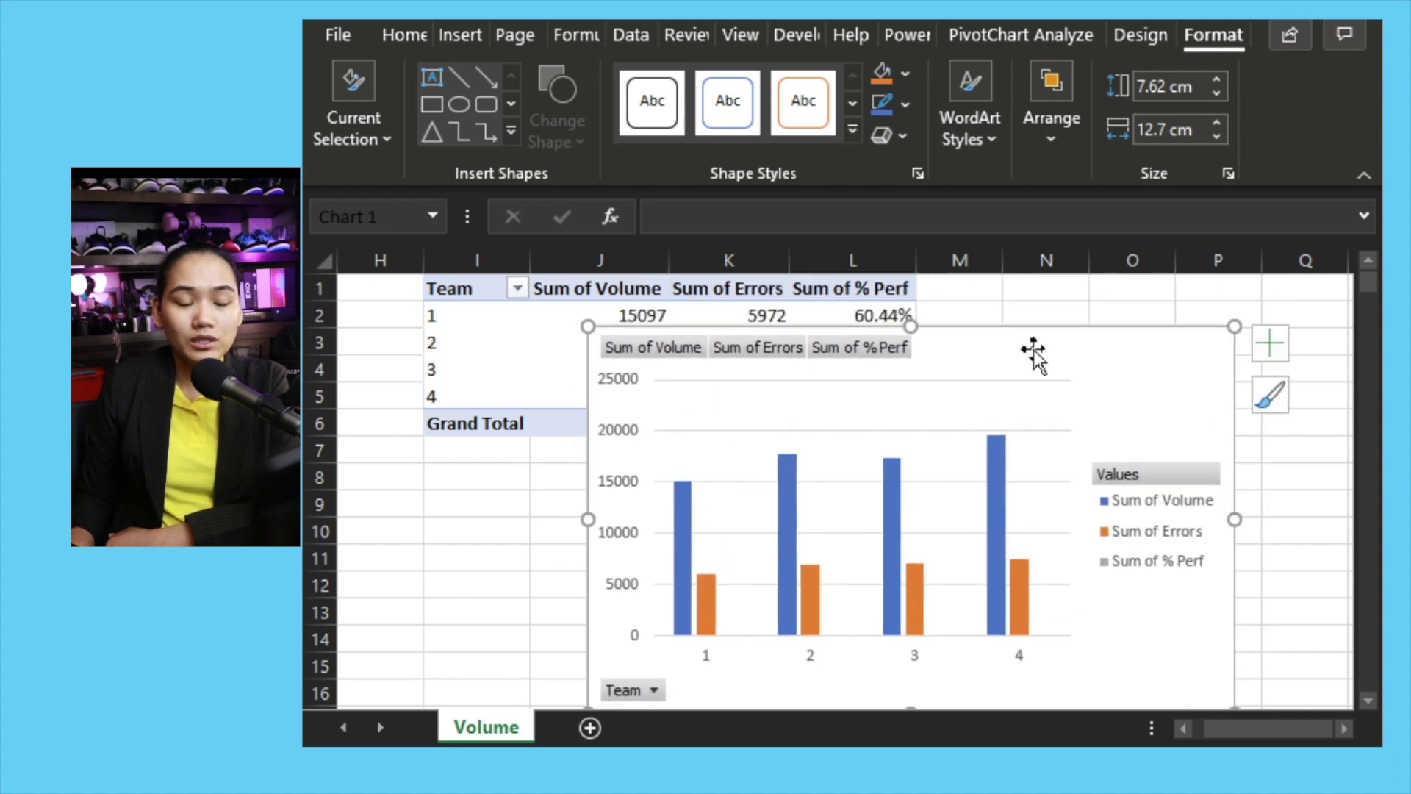
right_click(645, 347)
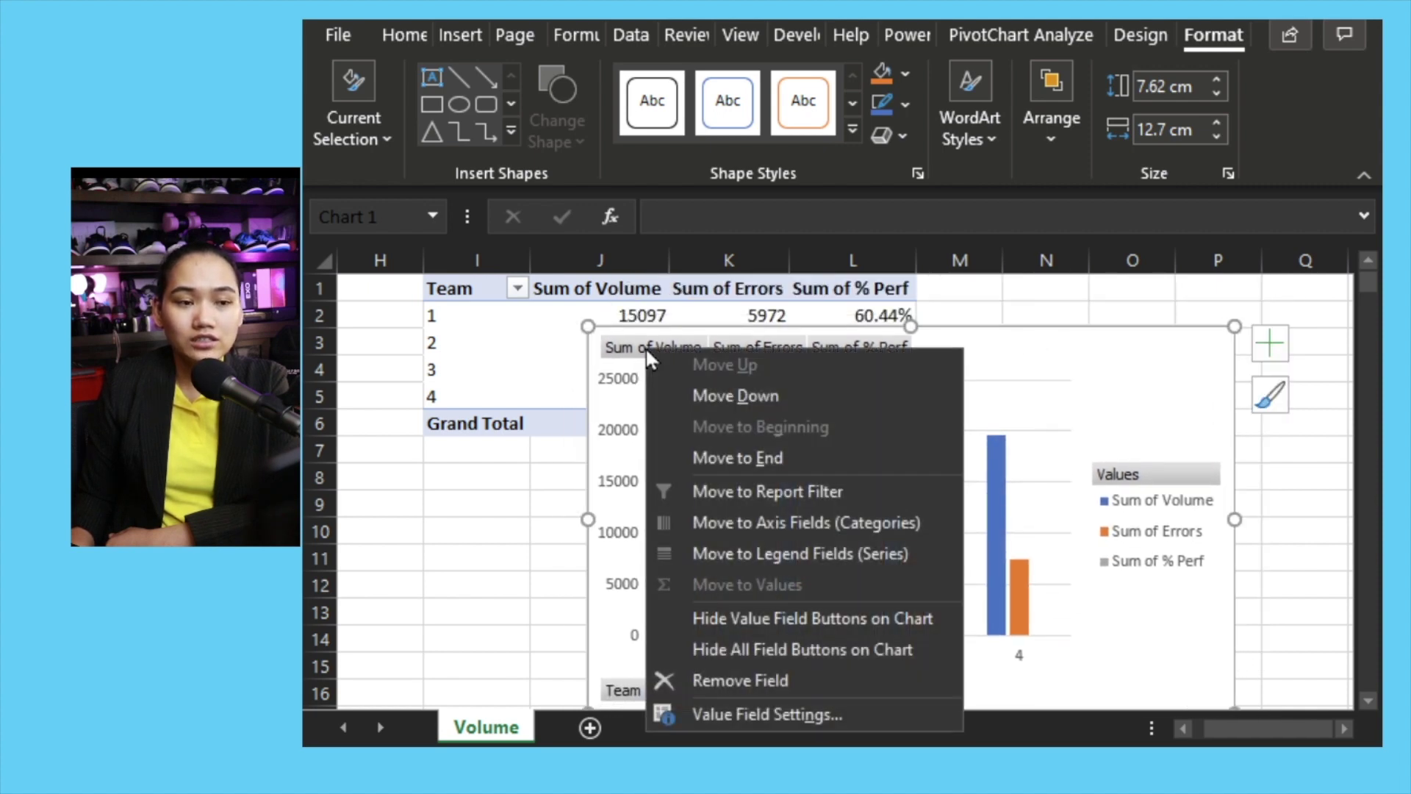
left_click(776, 492)
right_click(667, 390)
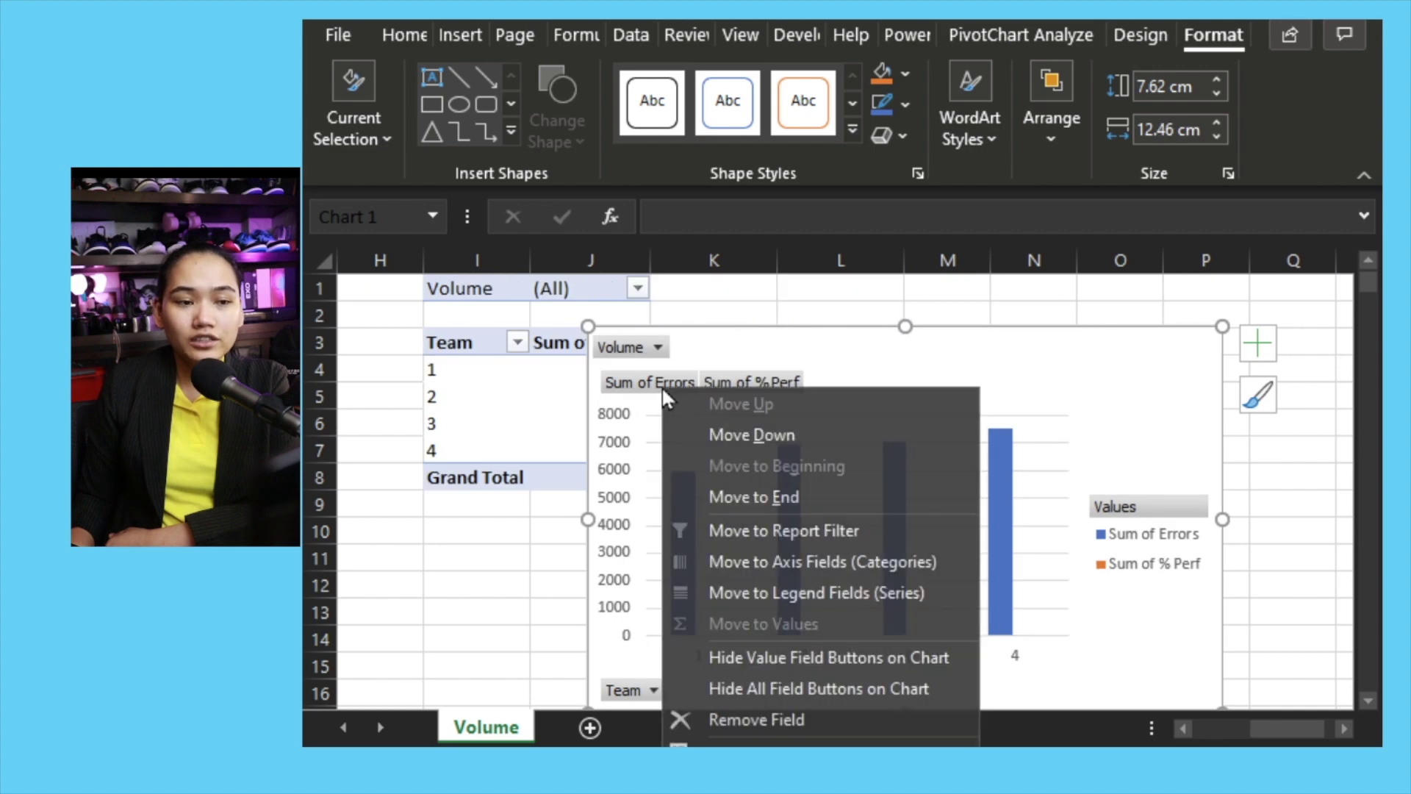
left_click(757, 531)
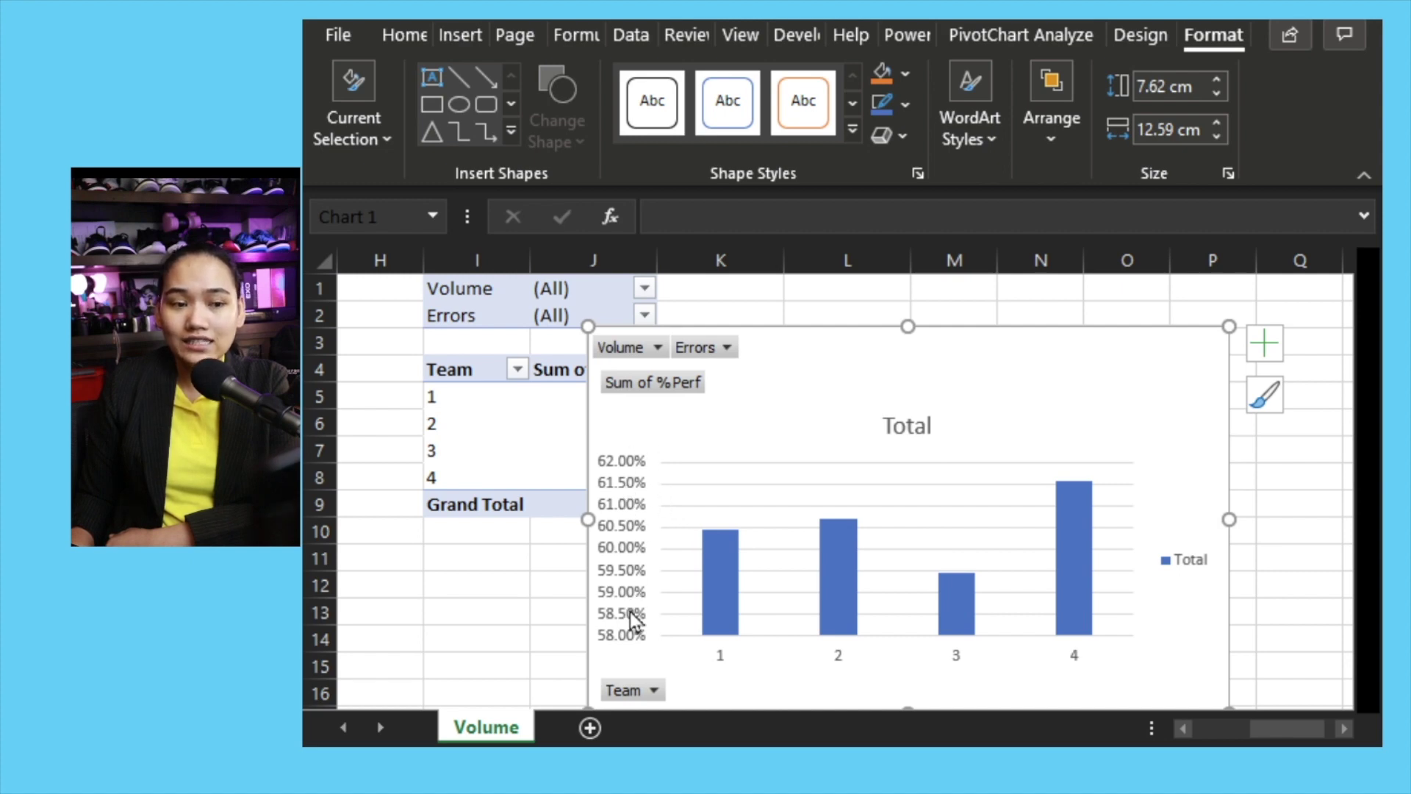
left_click_drag(860, 357, 882, 306)
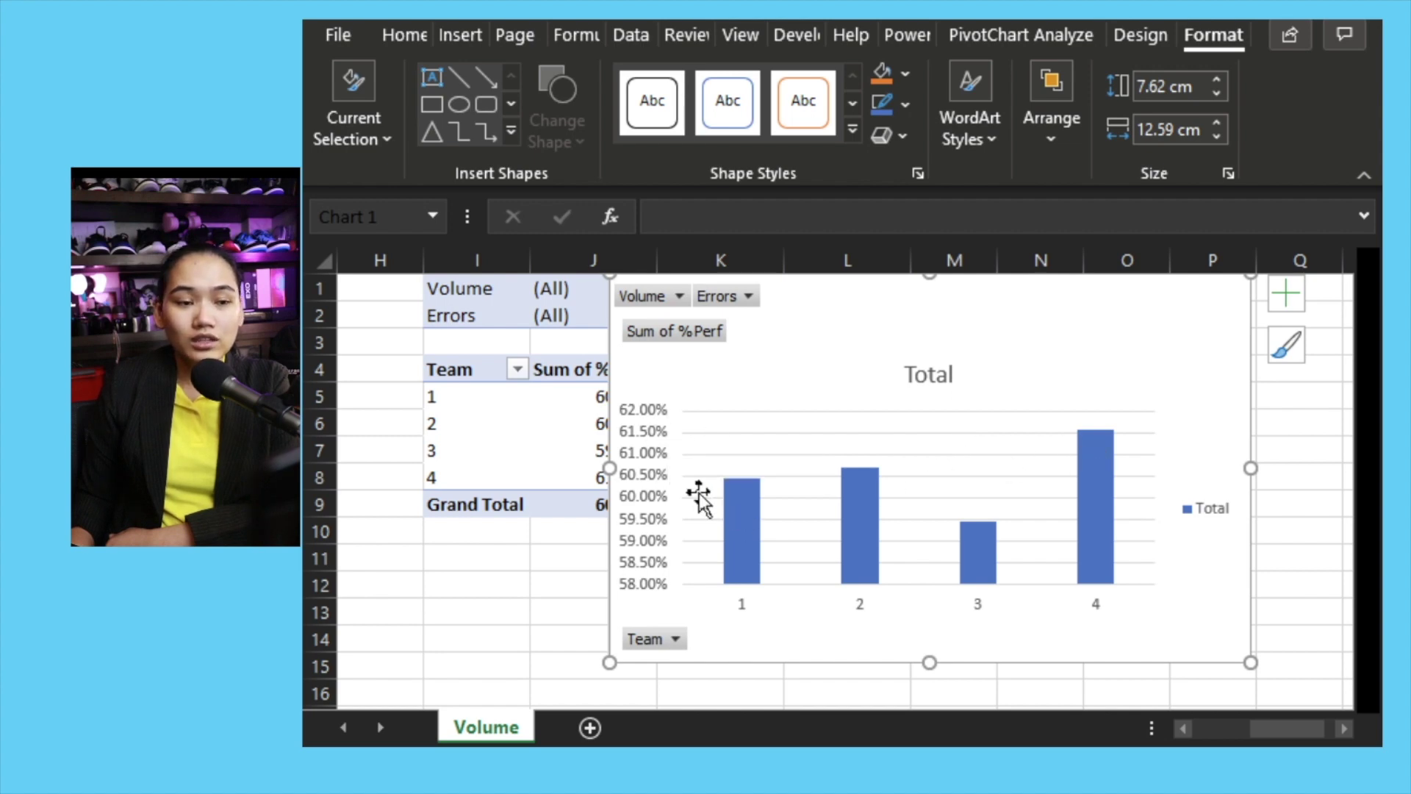
left_click_drag(891, 353, 953, 354)
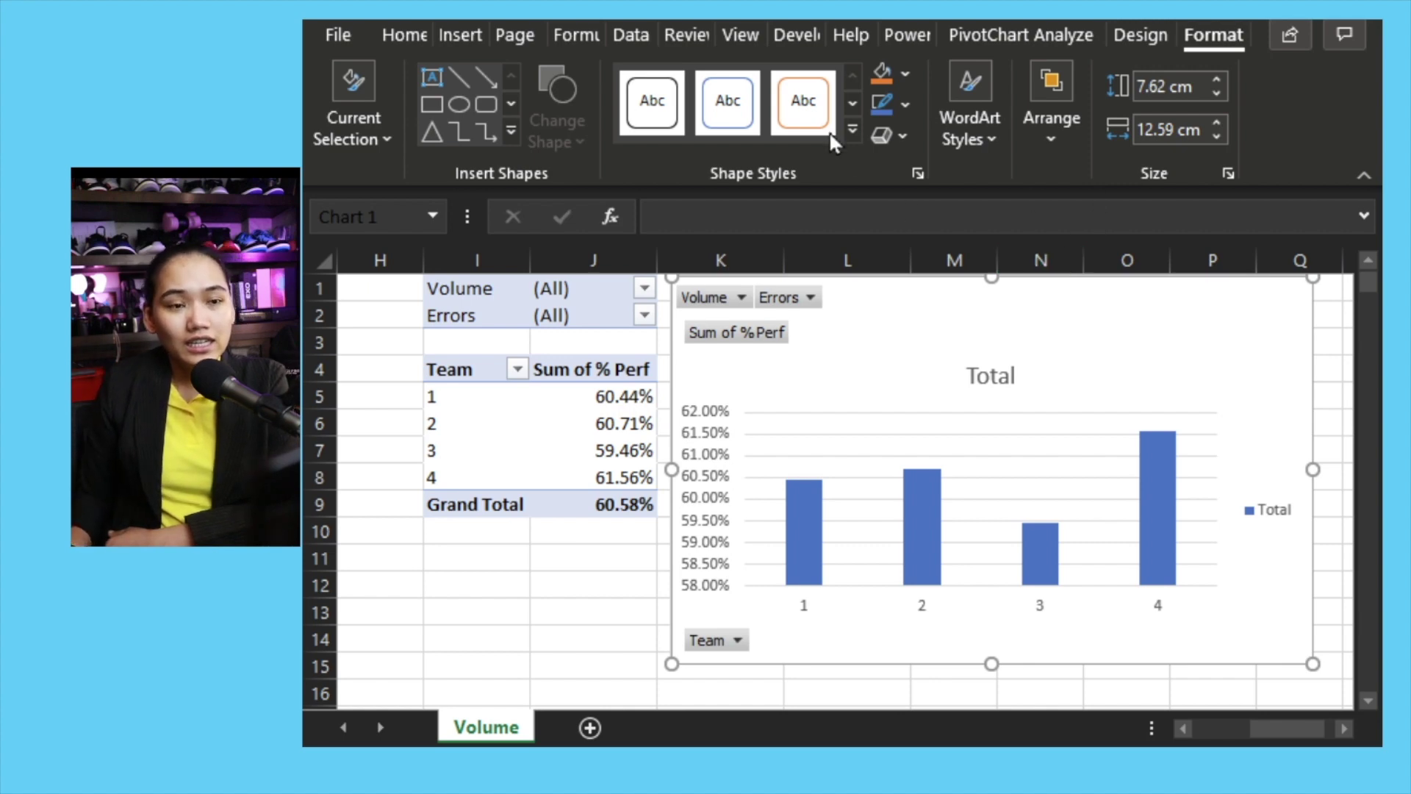
- Insert a timeline for the Date field
left_click(1029, 36)
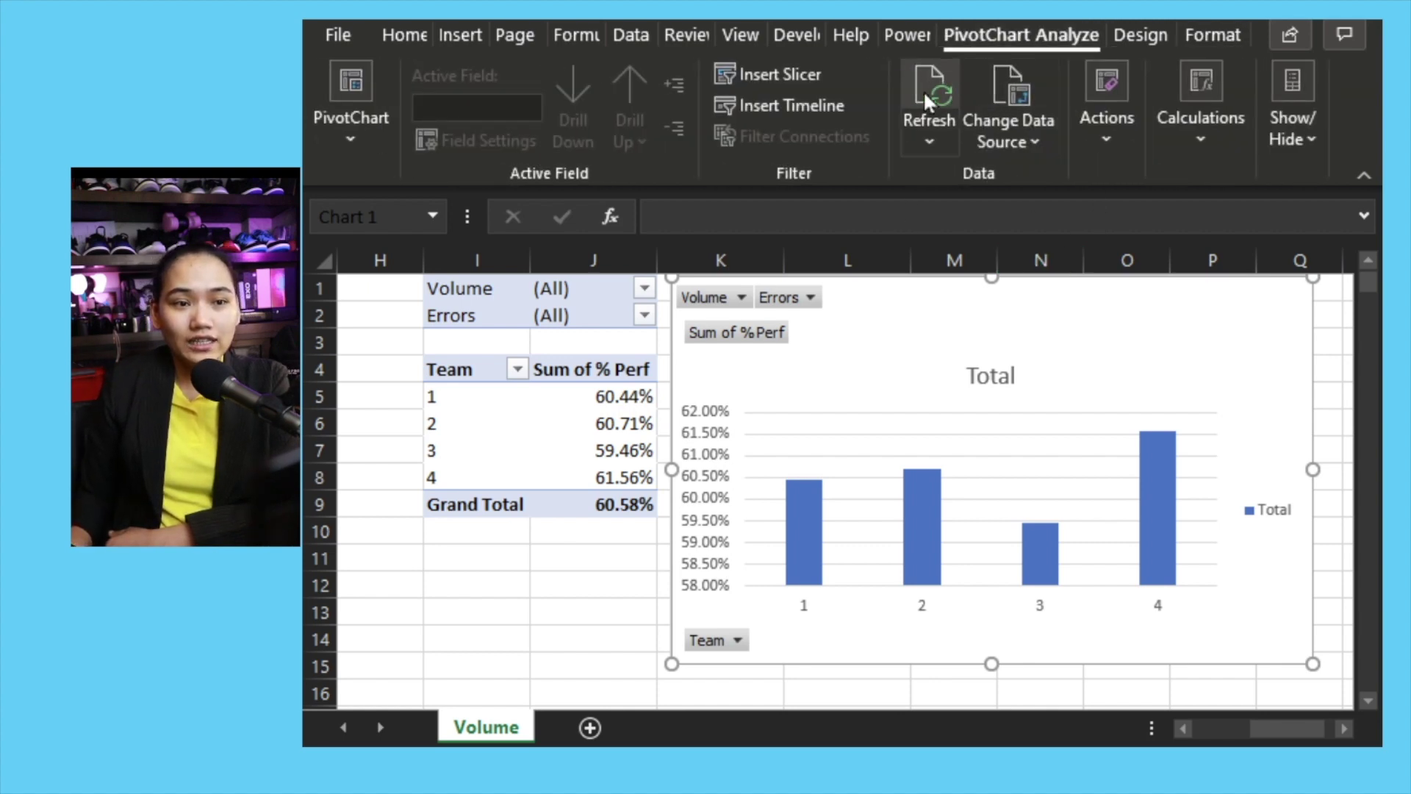
left_click(790, 108)
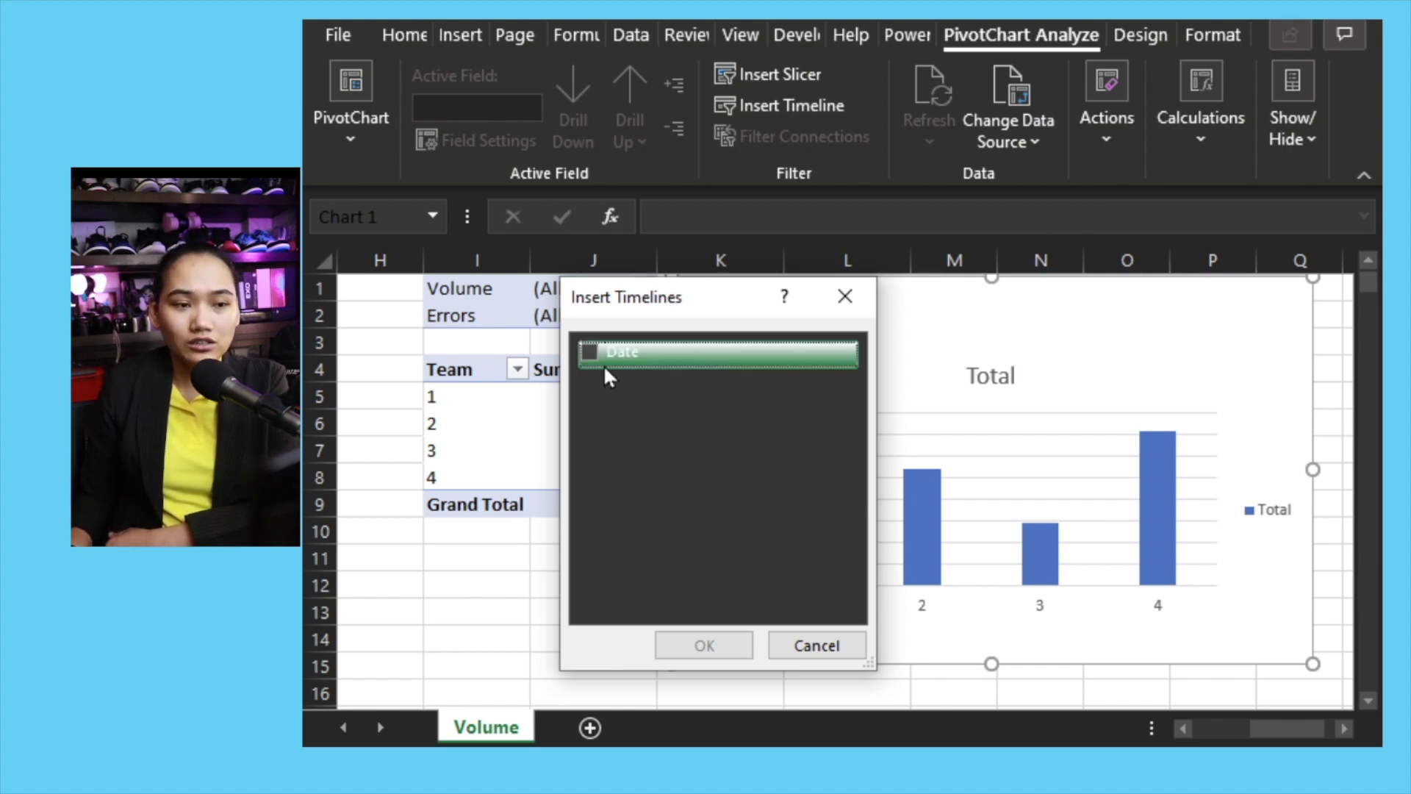
left_click(588, 353)
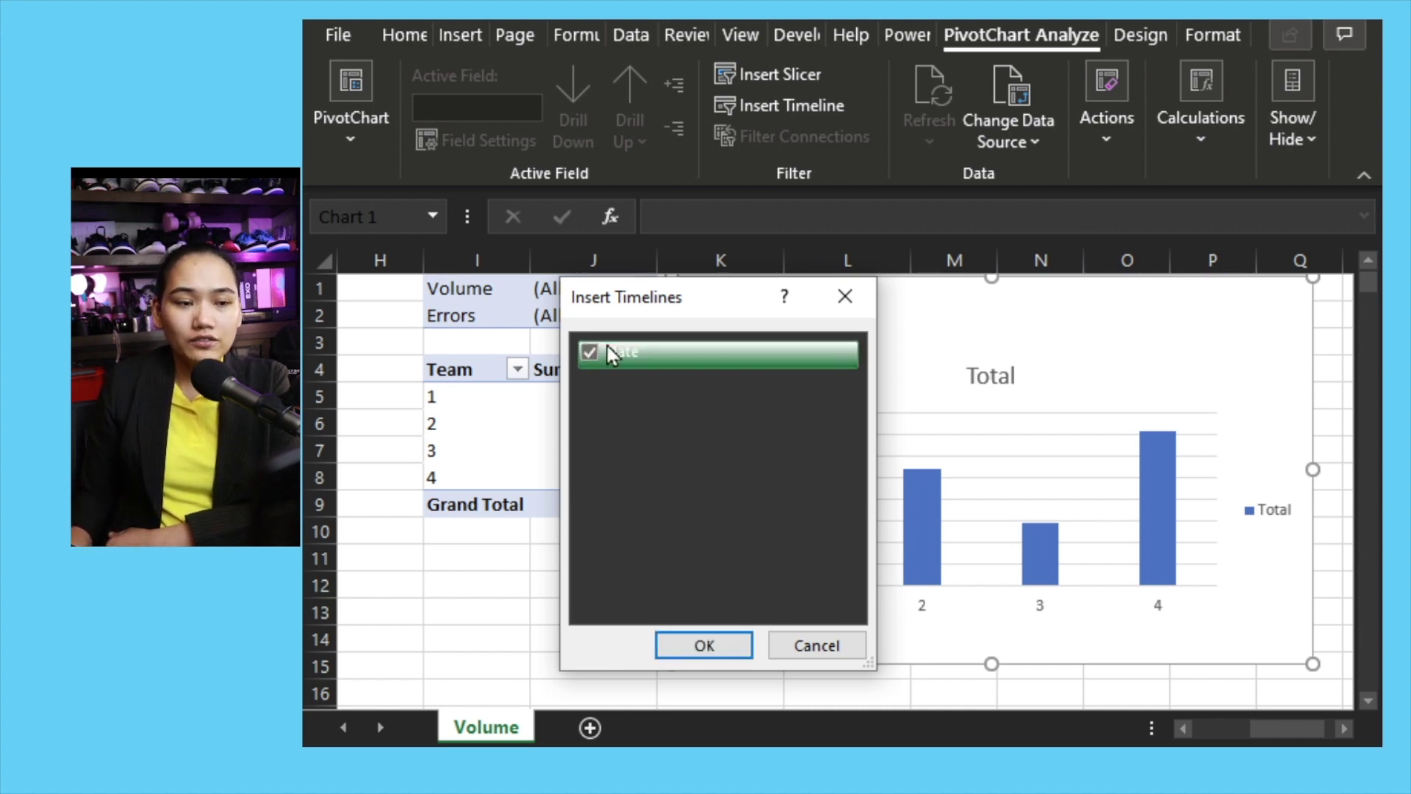
left_click(686, 654)
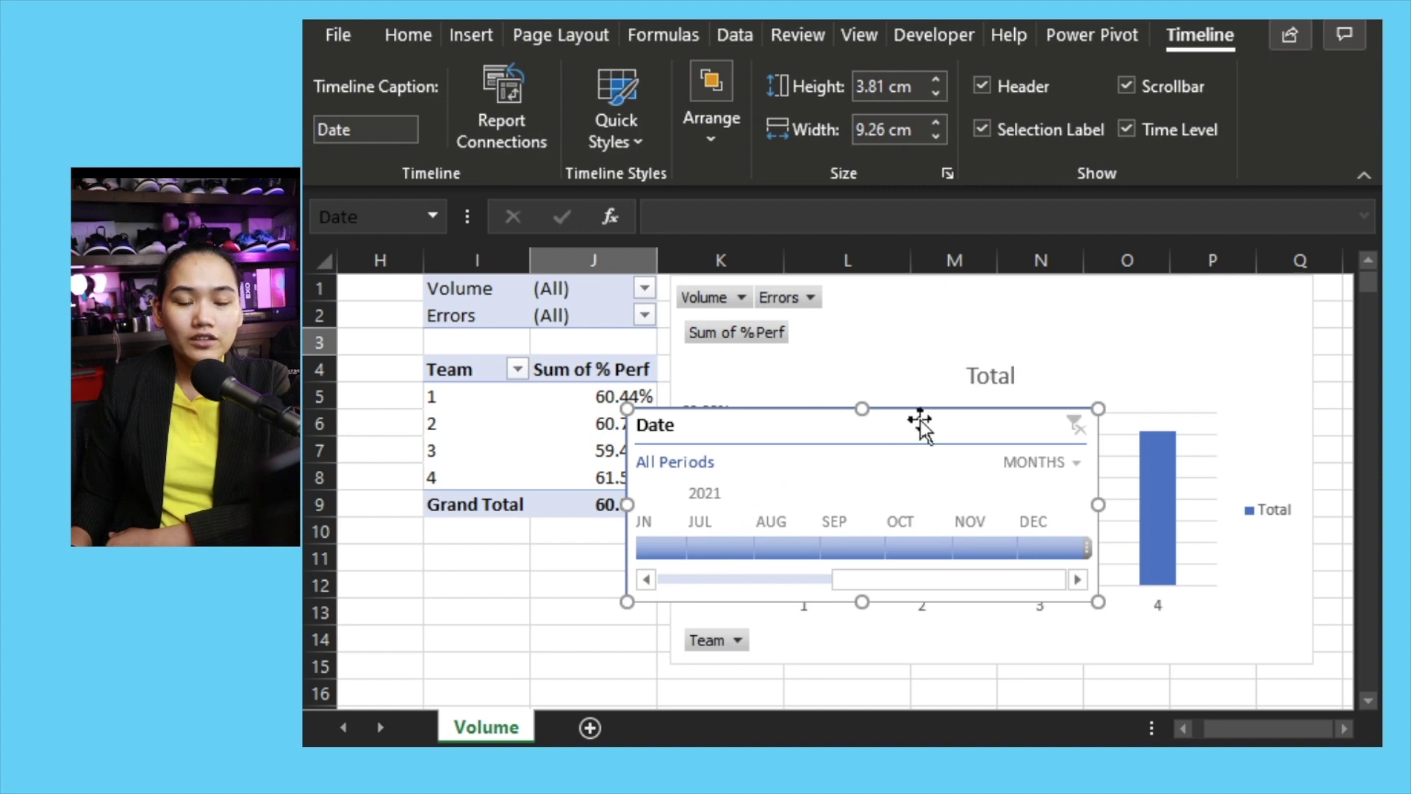
- Position the Date timeline below the PivotChart and stretch it to the chart's width
left_click_drag(935, 425, 977, 555)
scroll(959, 496, "down", 2)
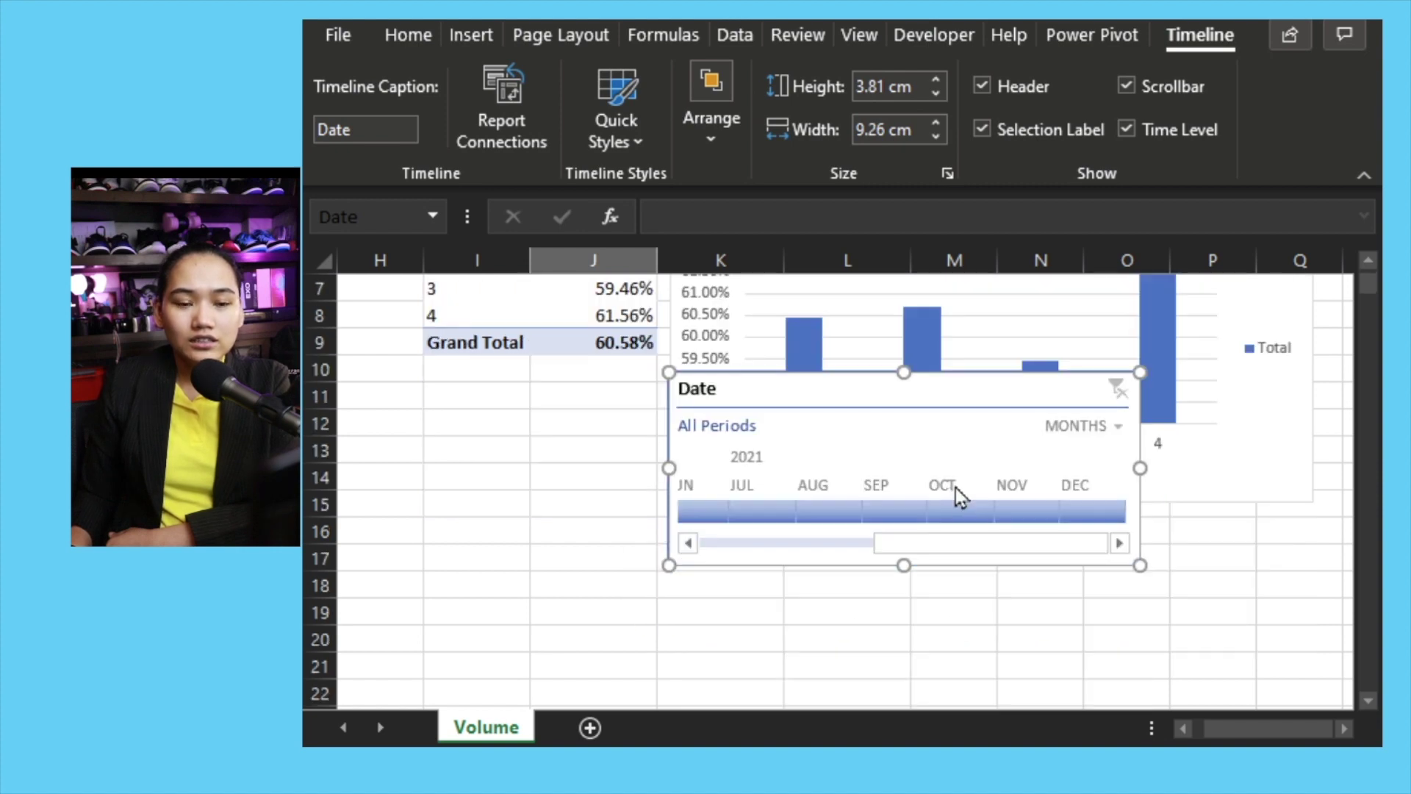
left_click_drag(986, 406, 993, 540)
left_click(1360, 178)
scroll(1009, 448, "up", 2)
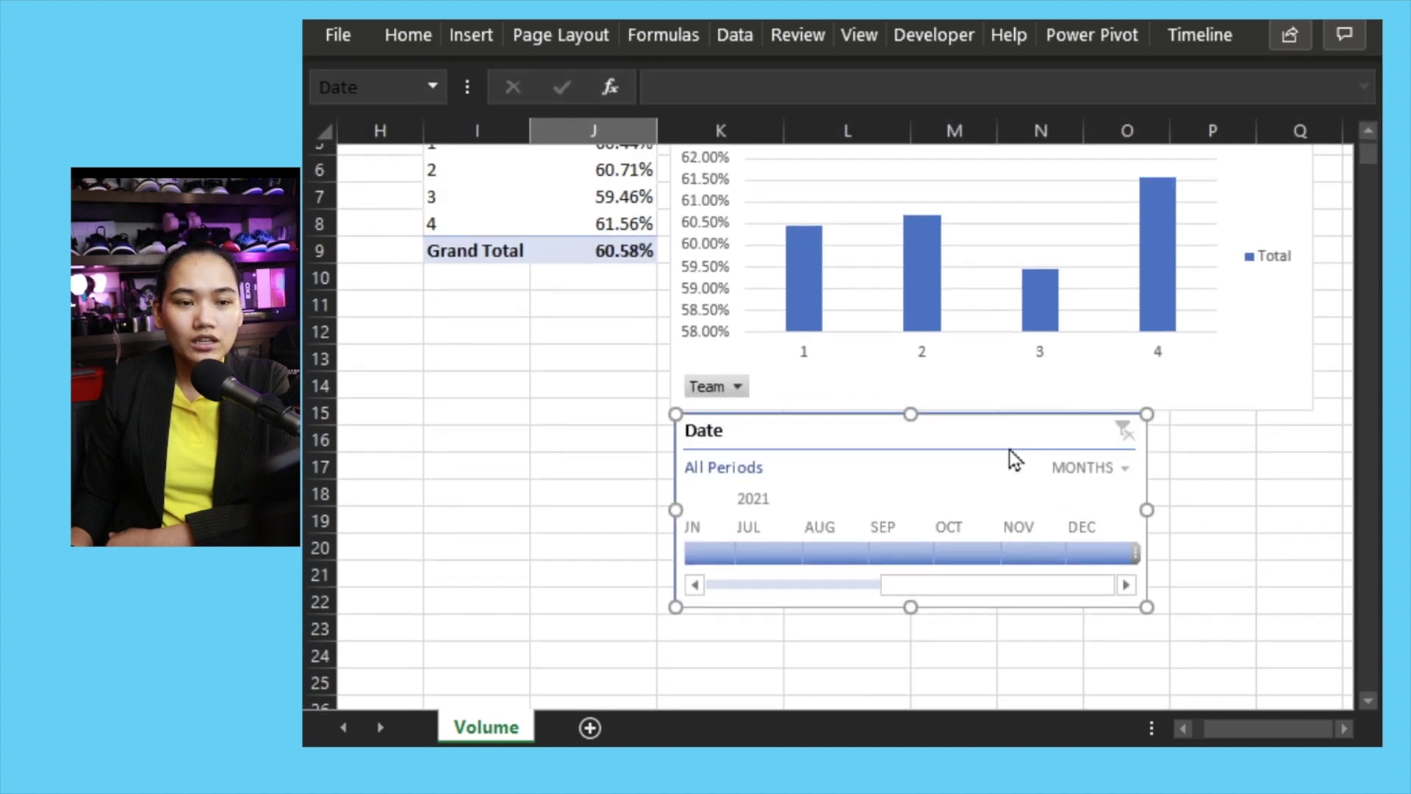
left_click_drag(1149, 631, 1315, 620)
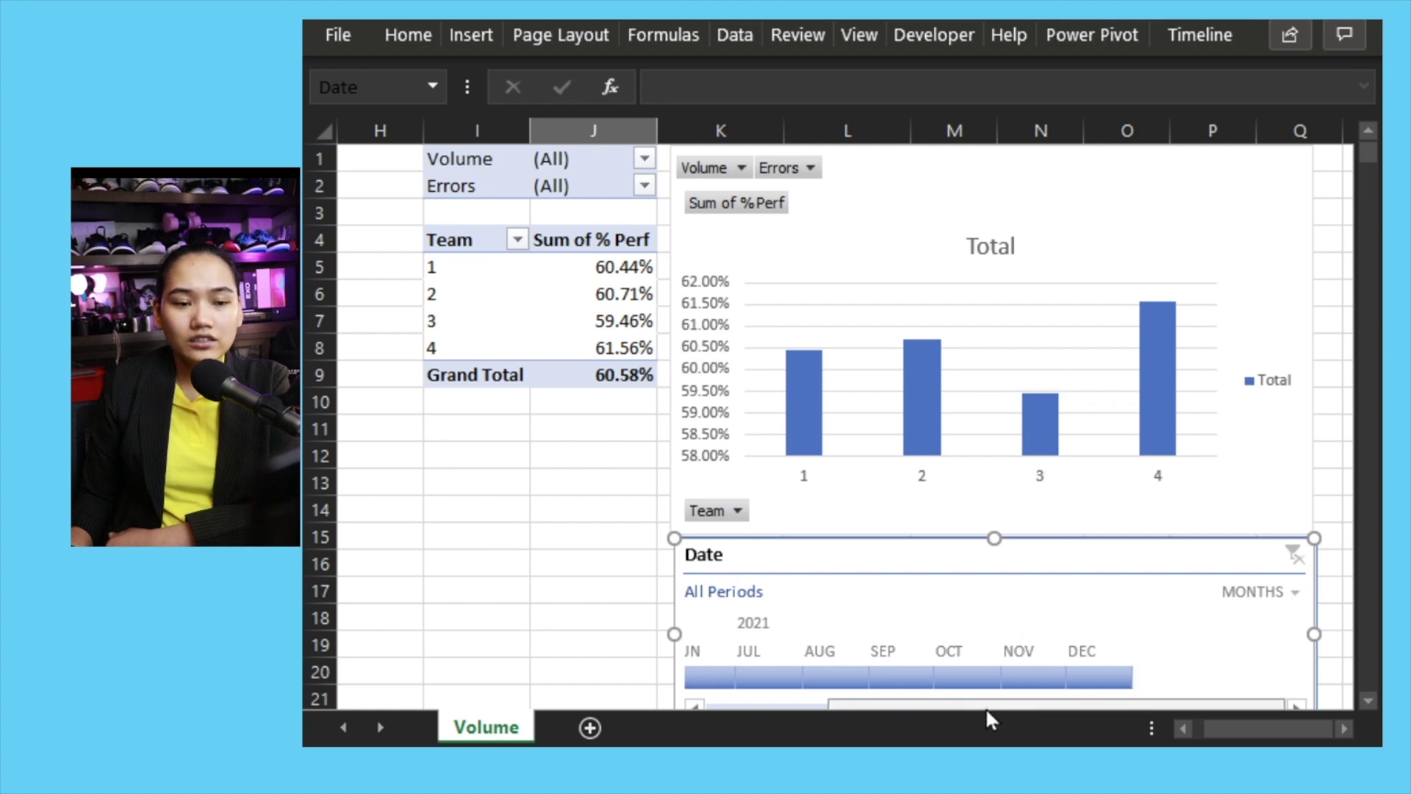
left_click_drag(986, 708, 804, 708)
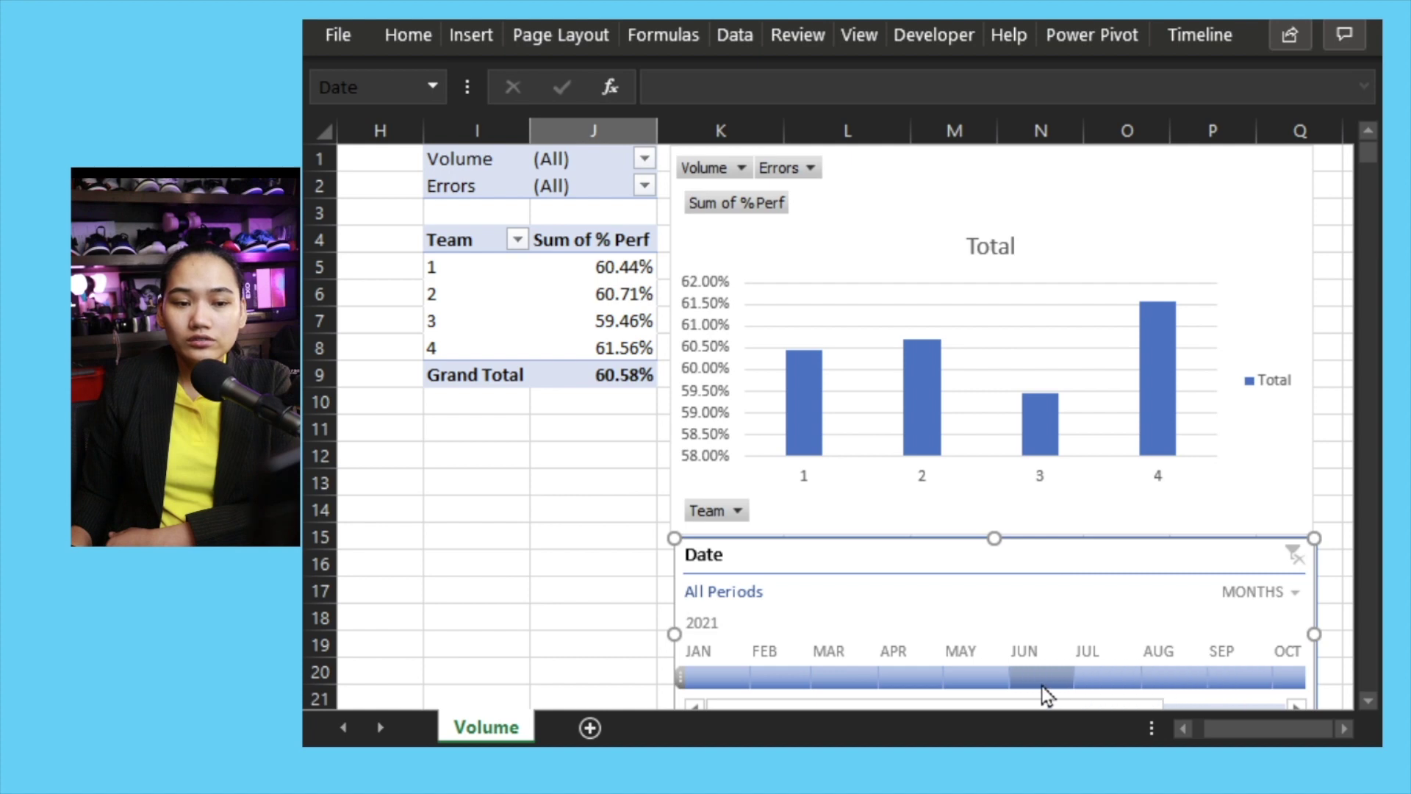
left_click(907, 673)
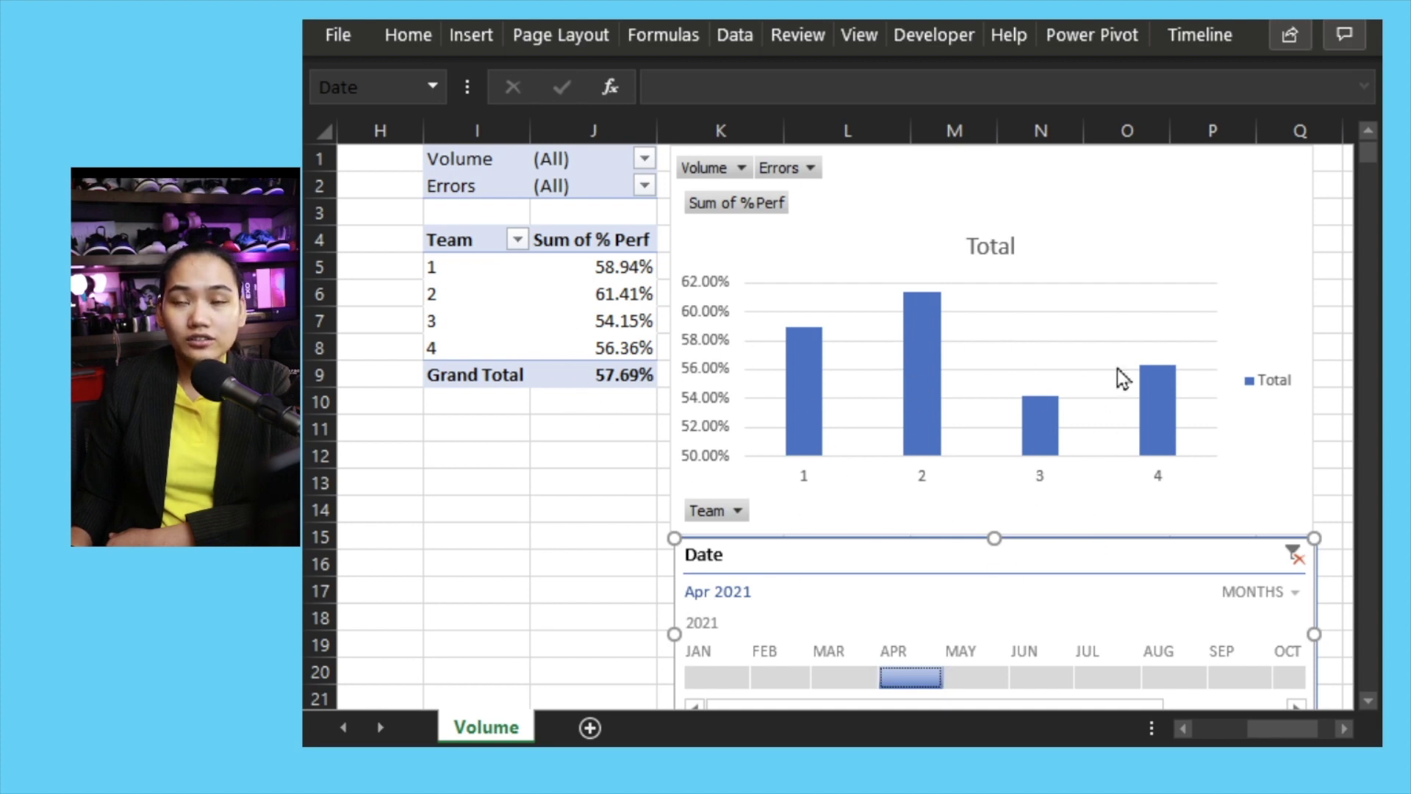
left_click(772, 685)
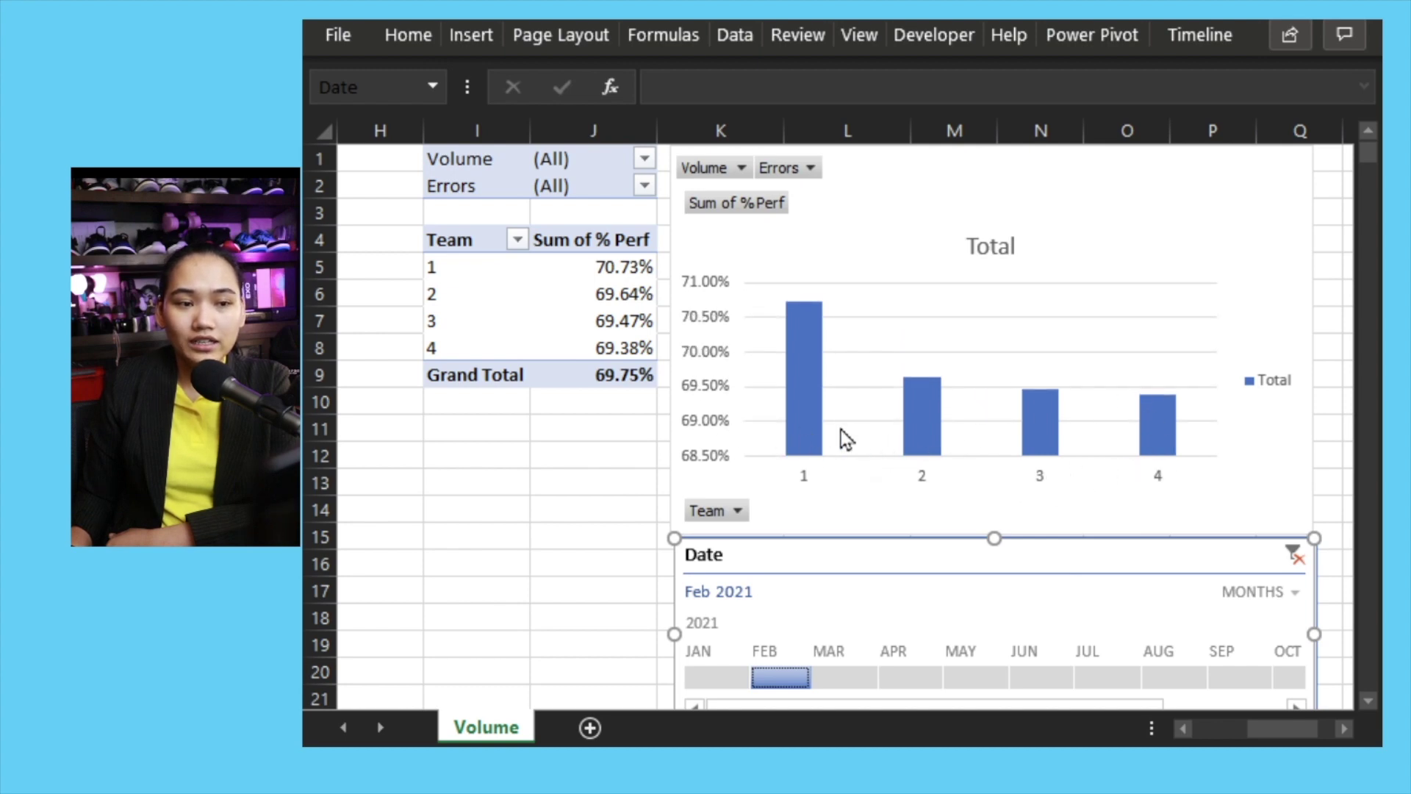
left_click(975, 681)
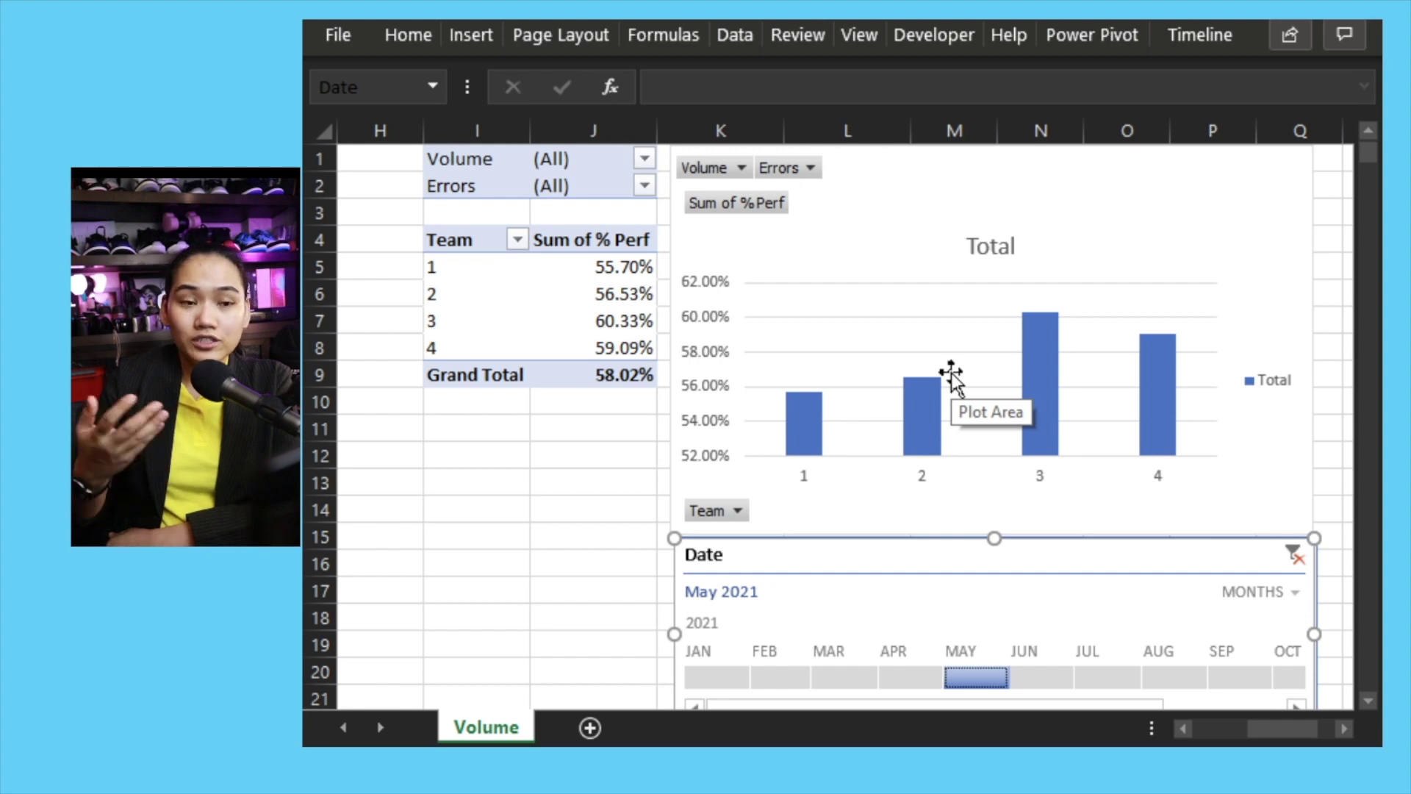
left_click(1294, 561)
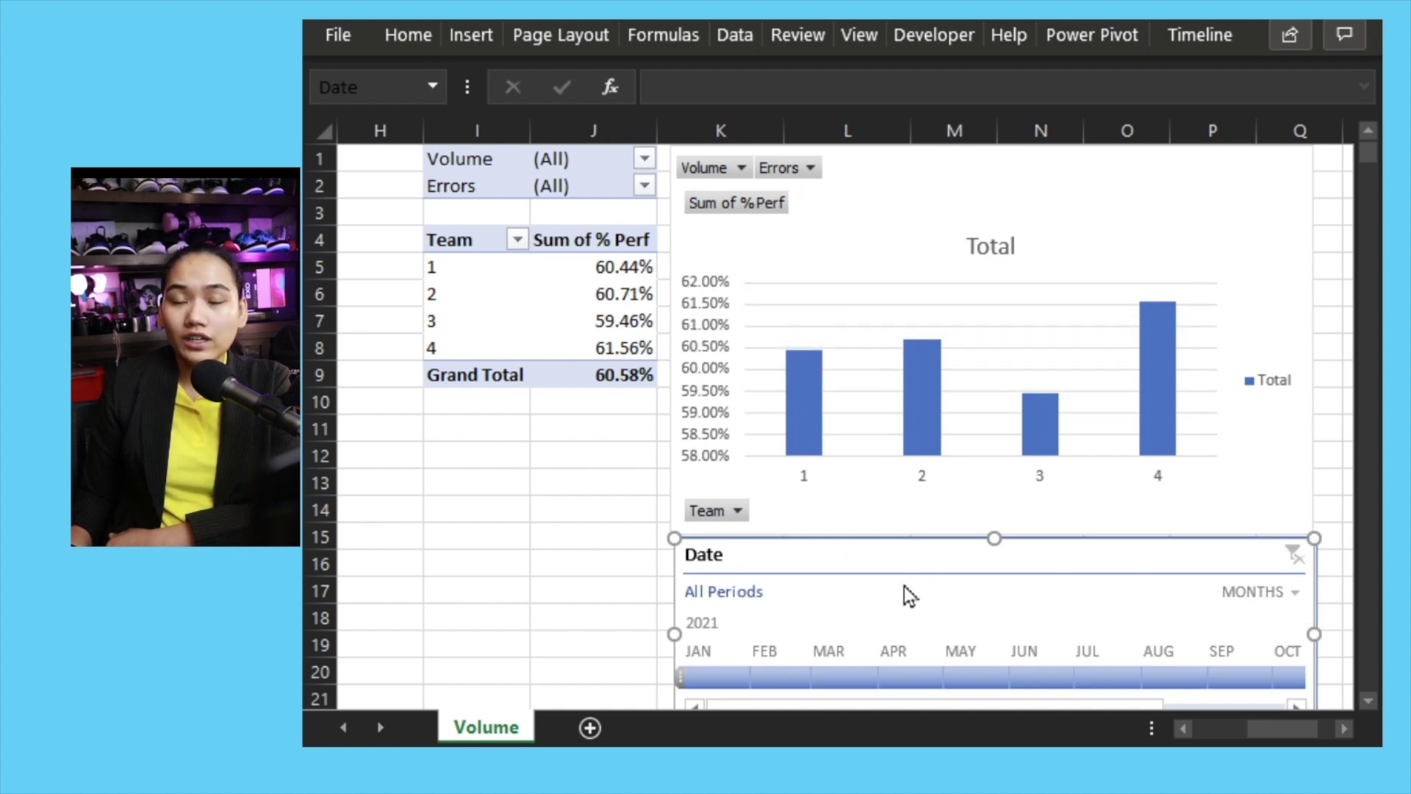
left_click(1257, 593)
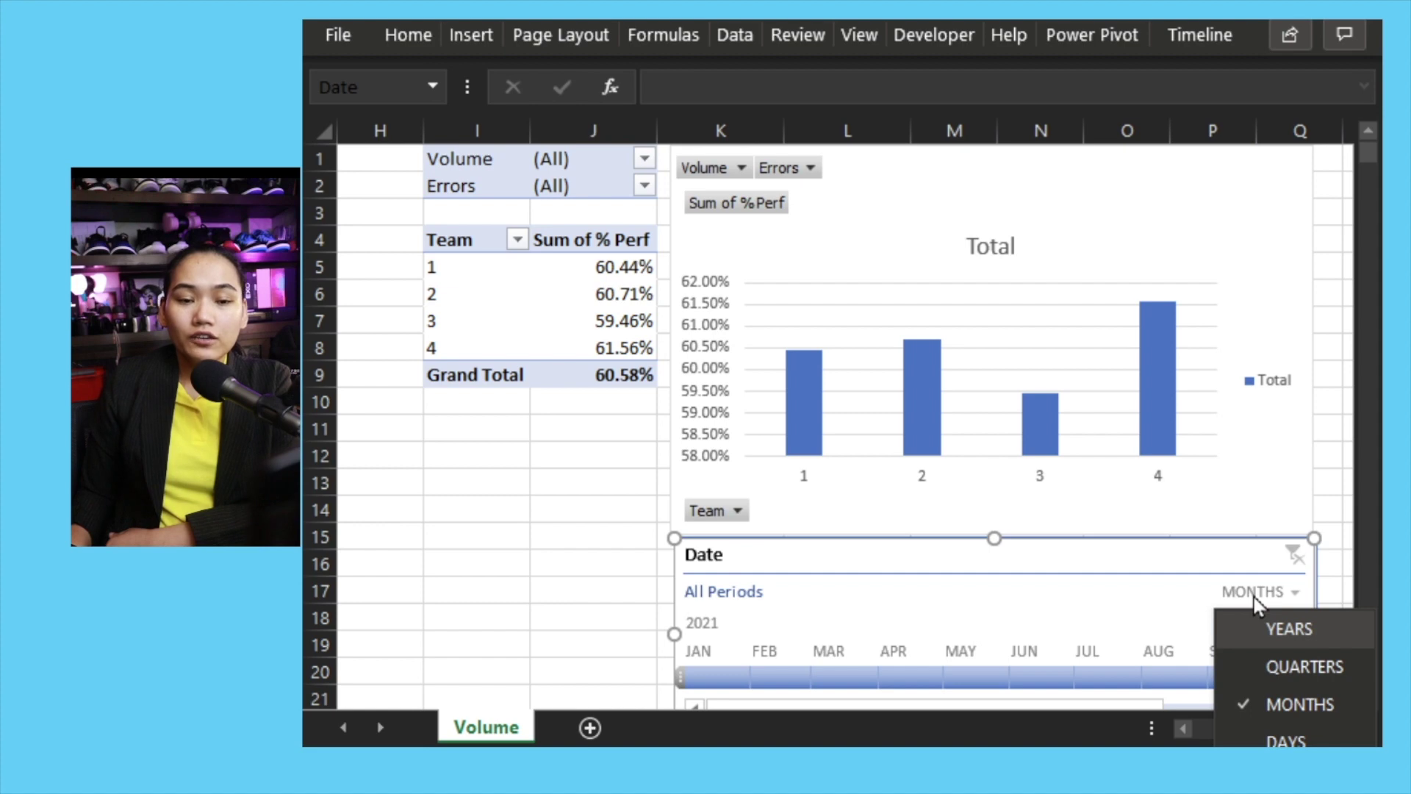
left_click(1249, 667)
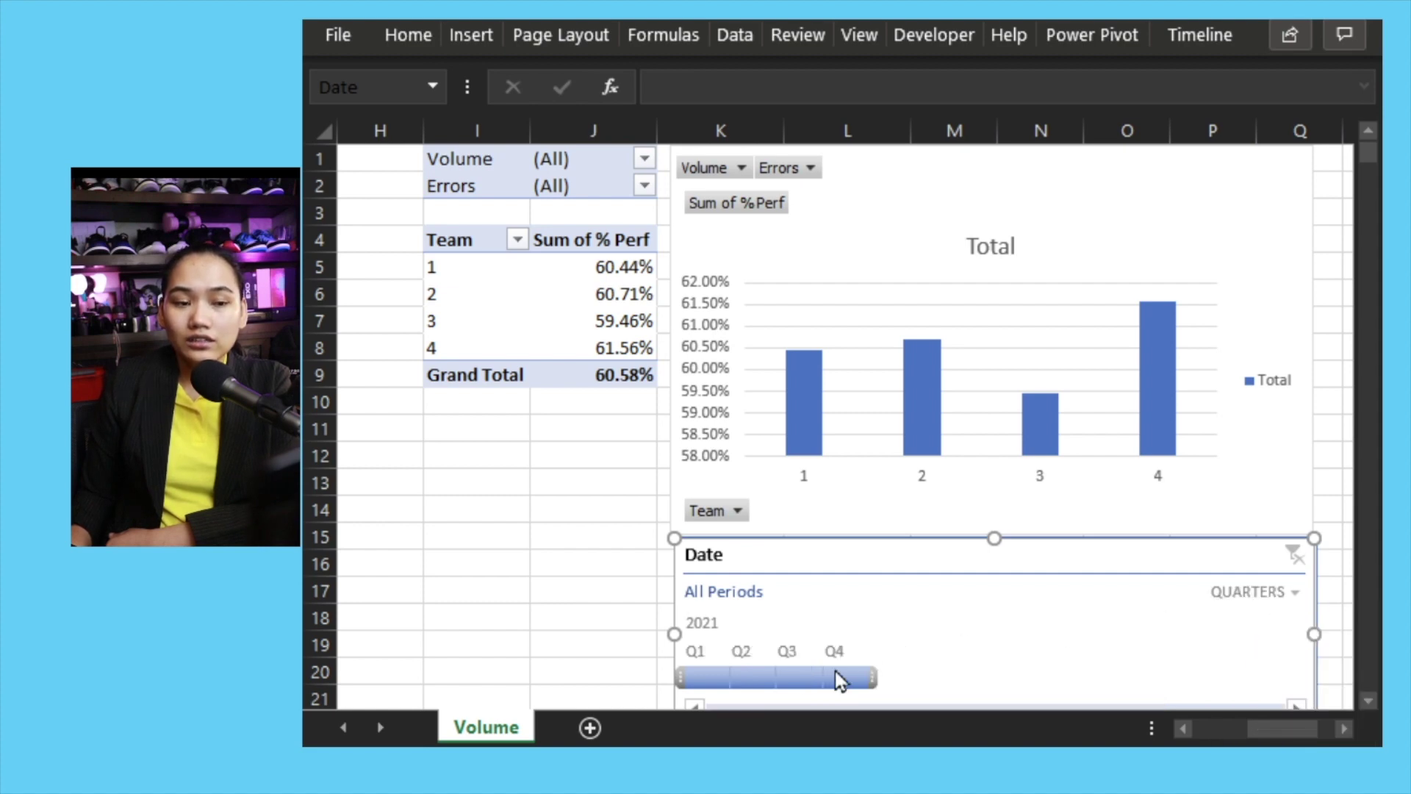
left_click(753, 677)
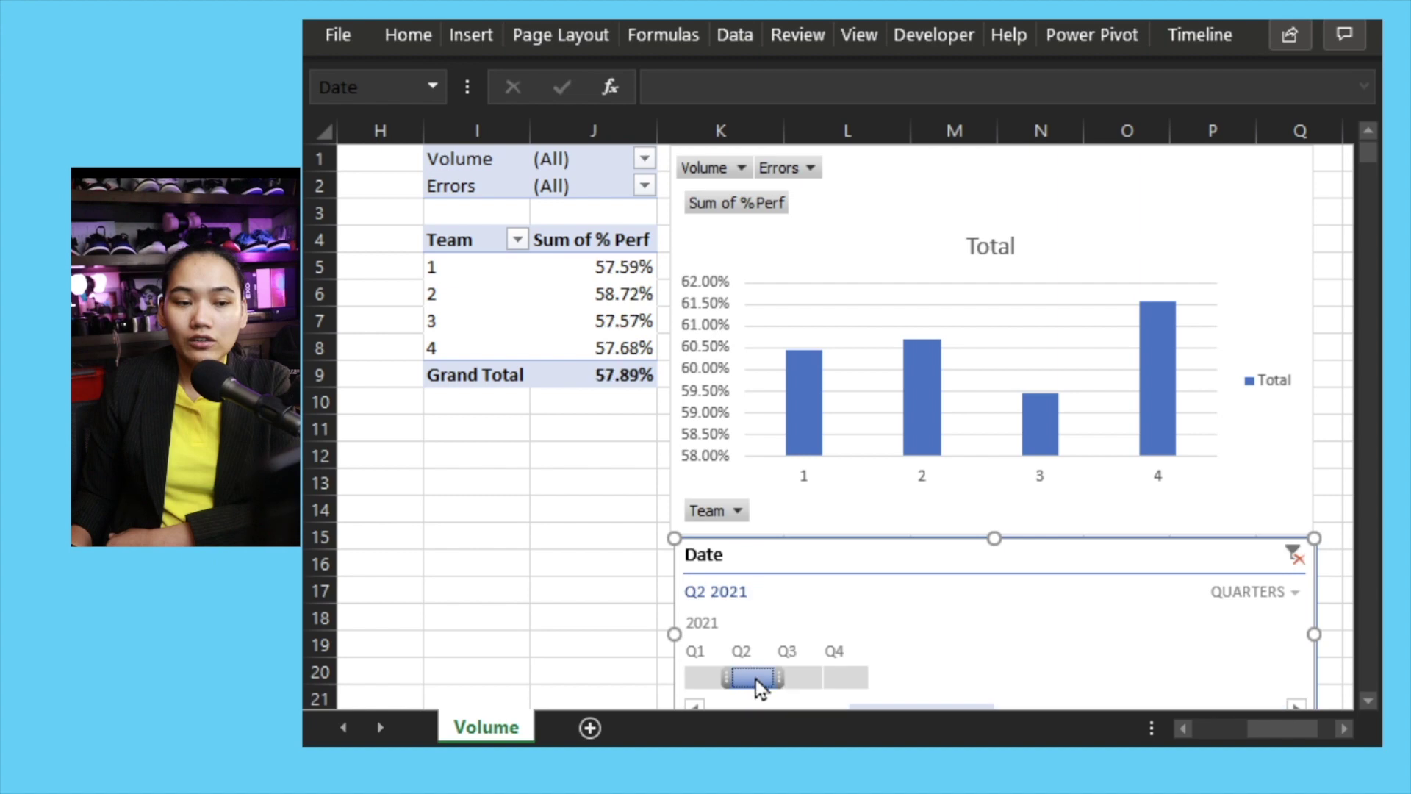
left_click(705, 683)
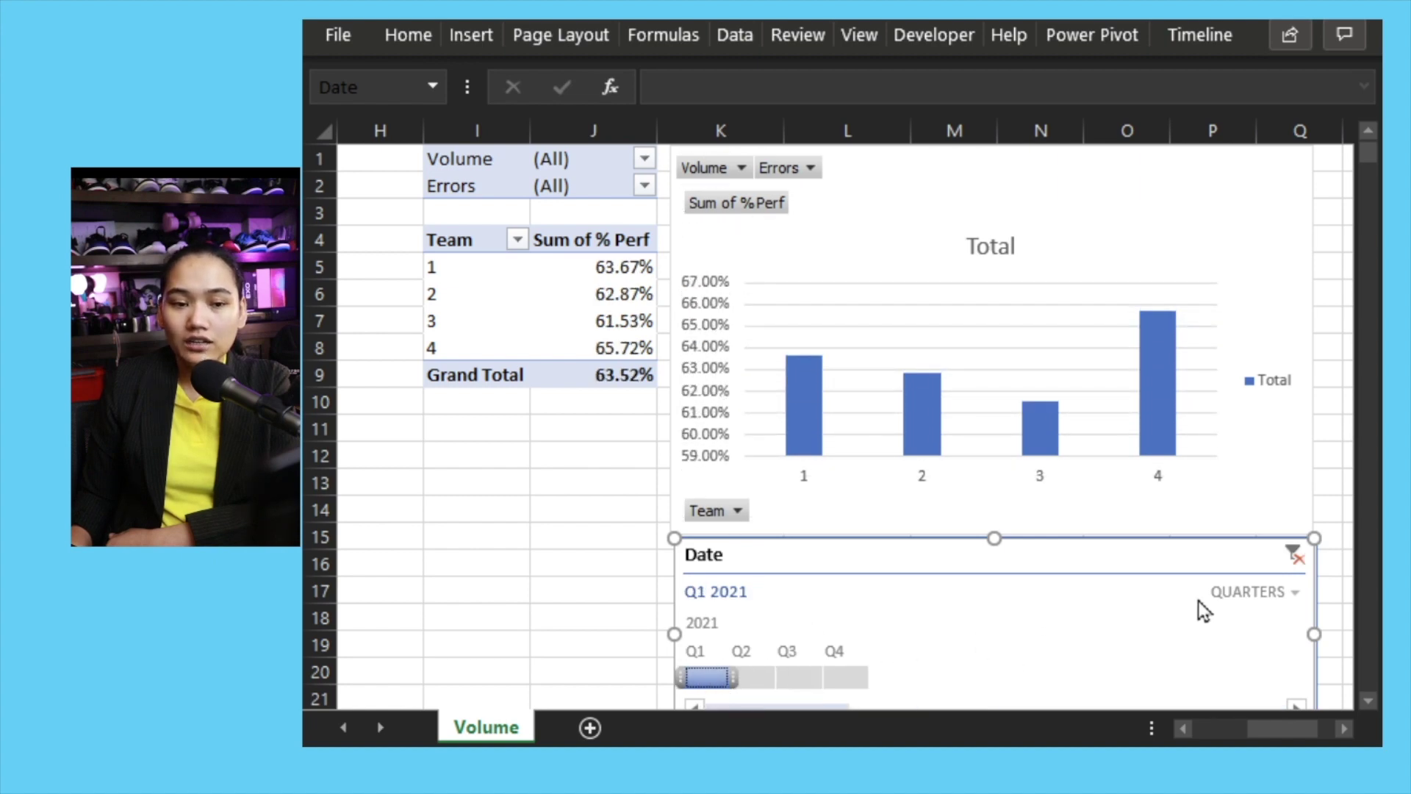
left_click(1231, 592)
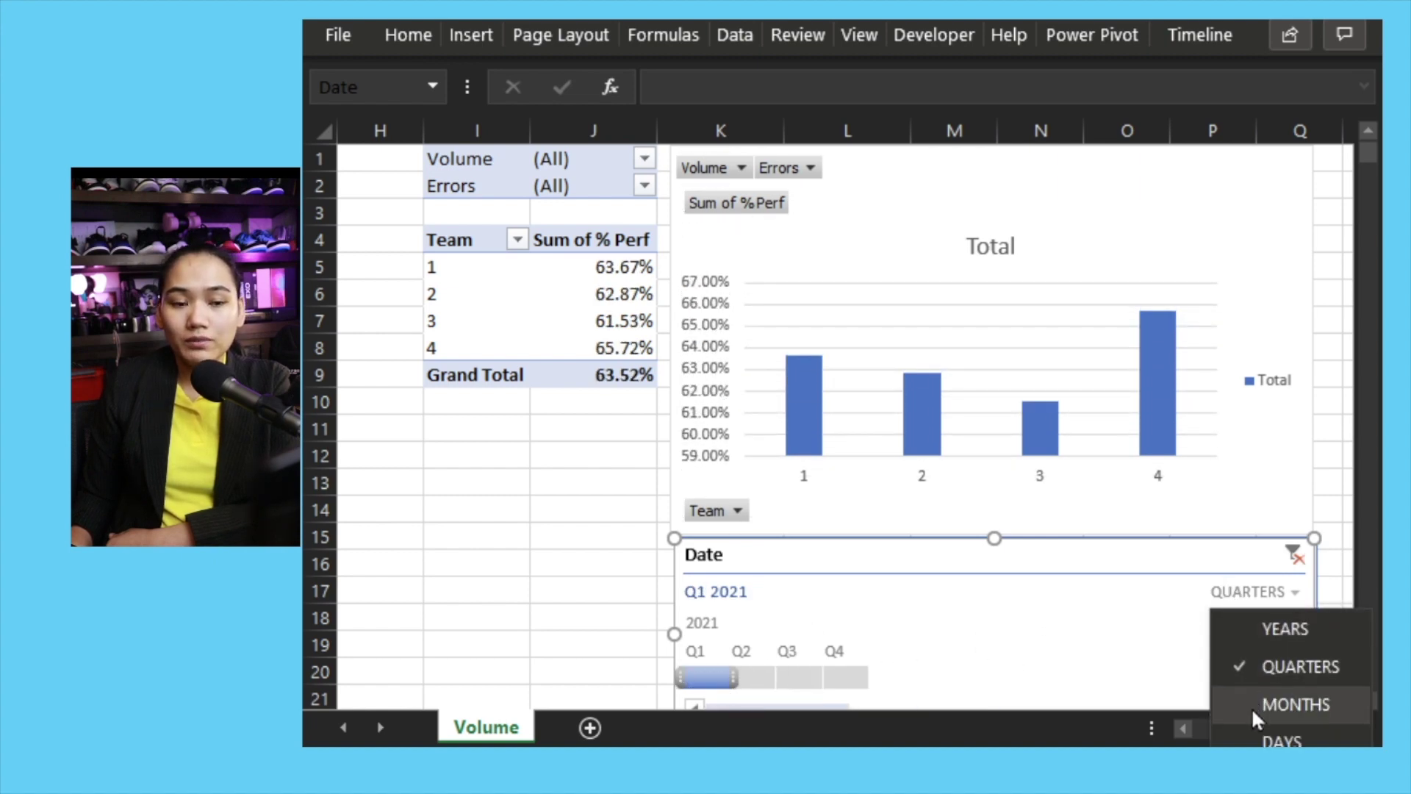
left_click(1251, 707)
left_click(1262, 595)
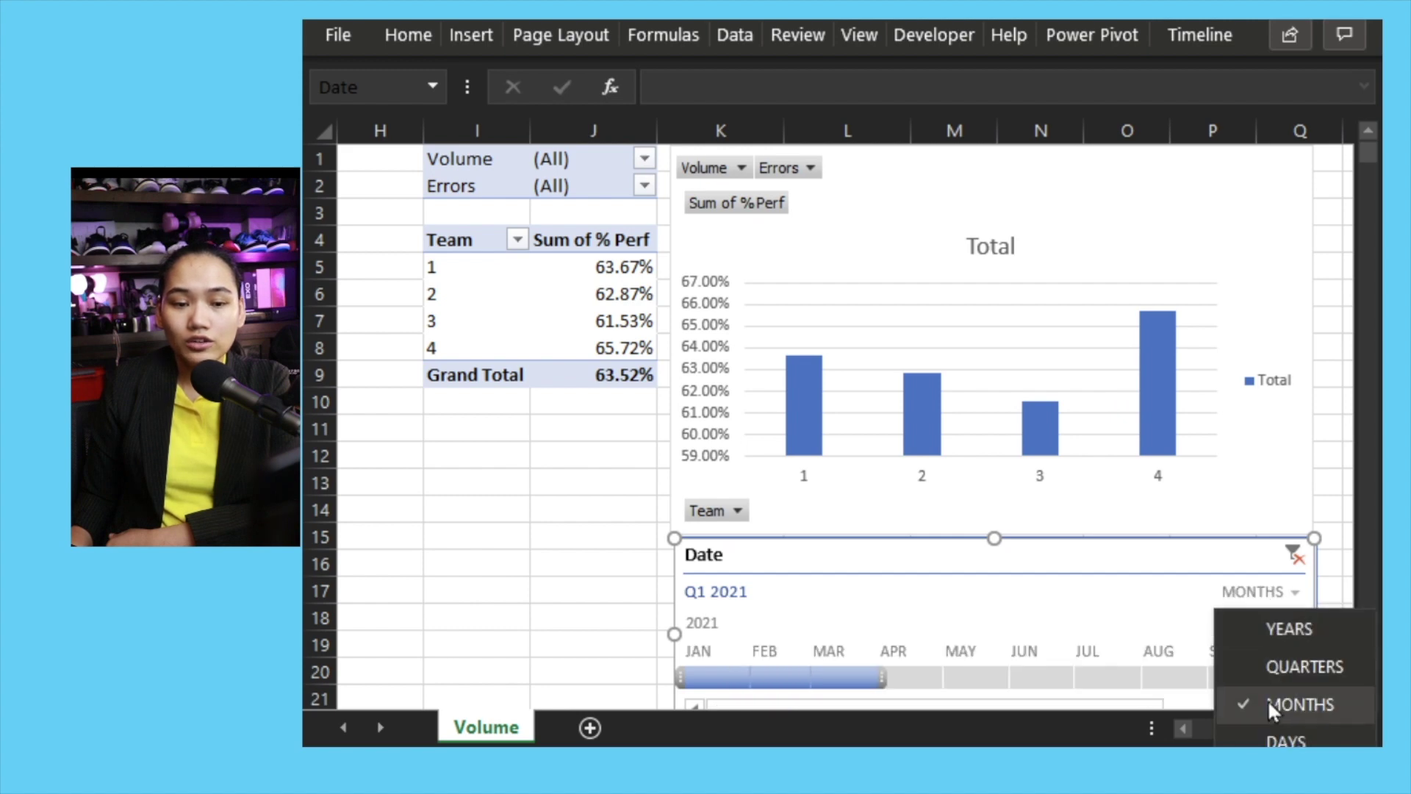
left_click(1278, 740)
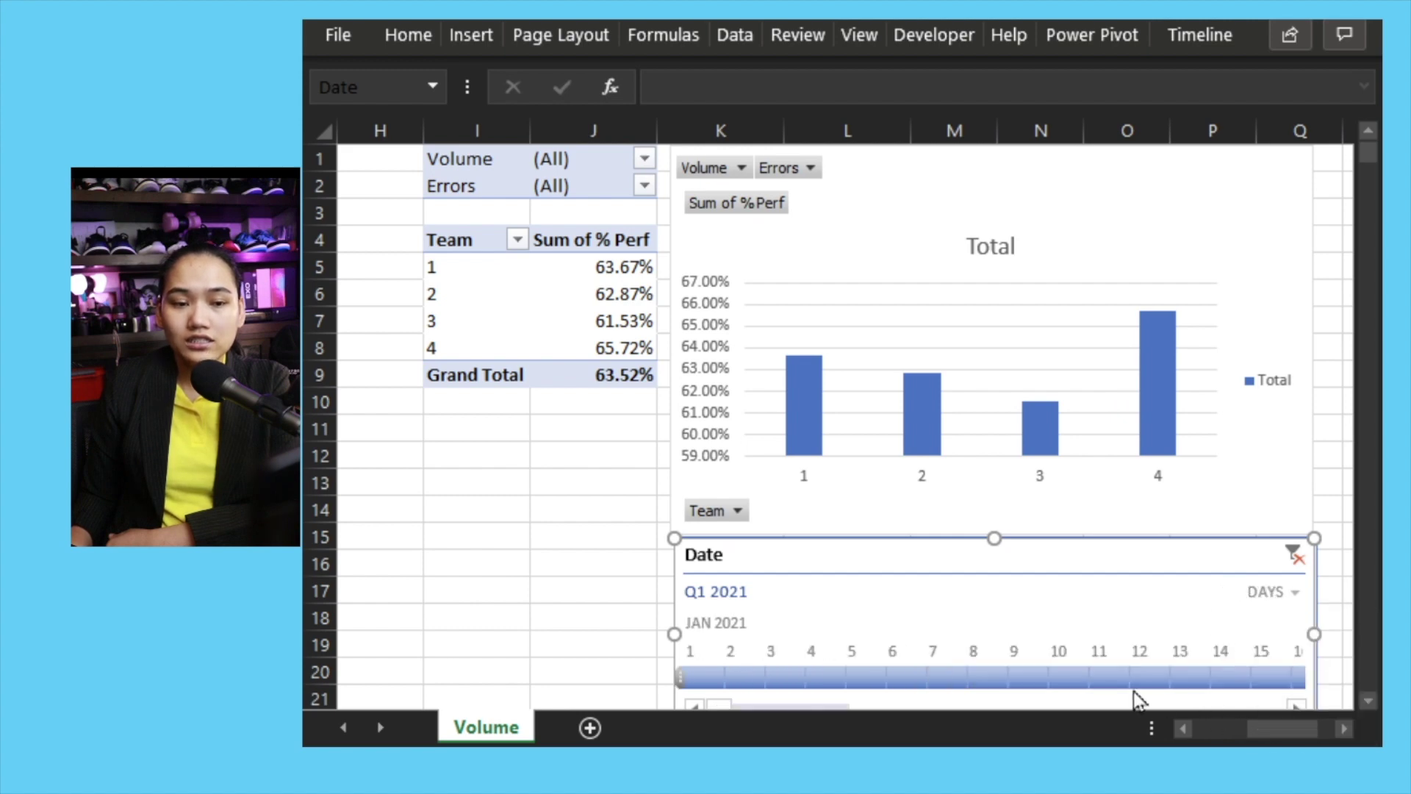
left_click(963, 680)
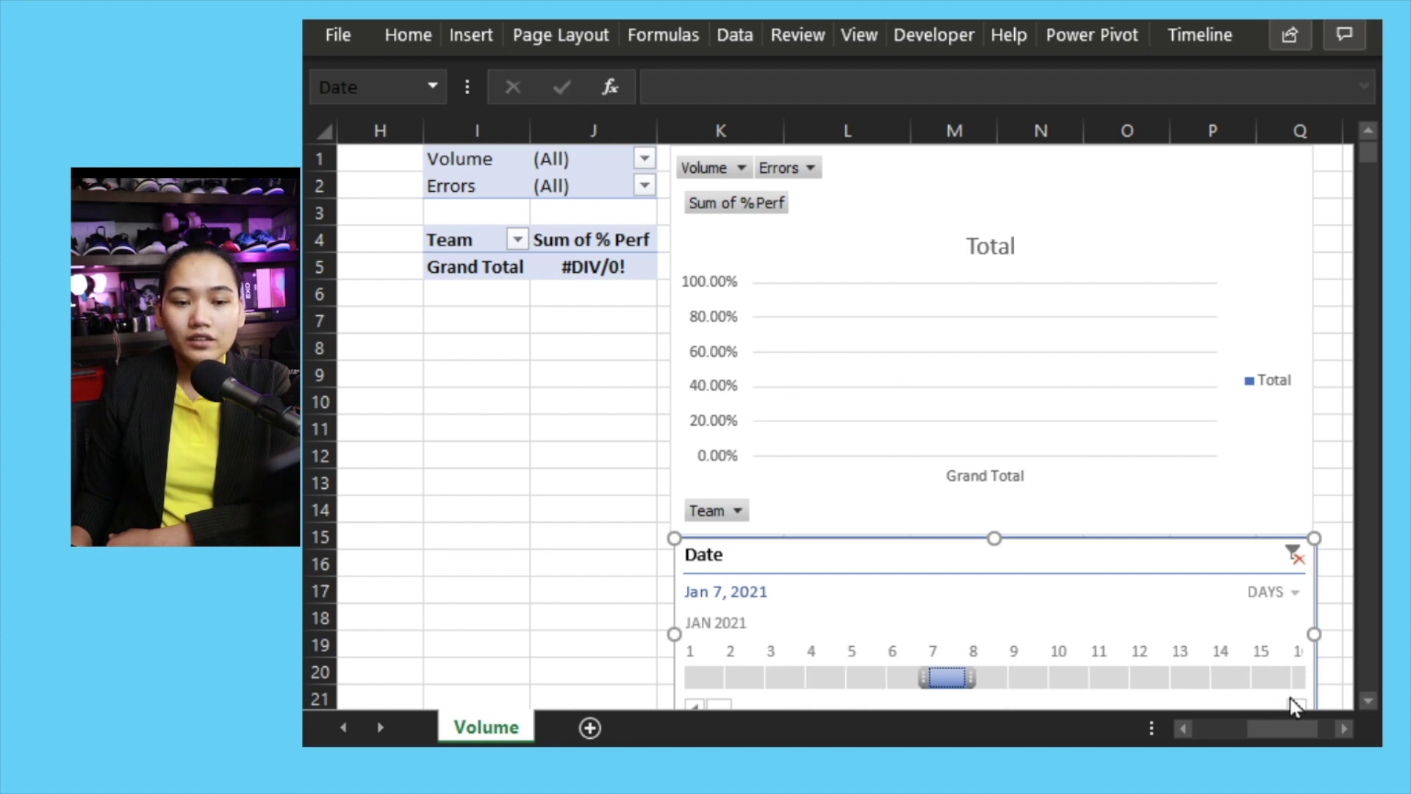
left_click(1250, 704)
left_click(1250, 704)
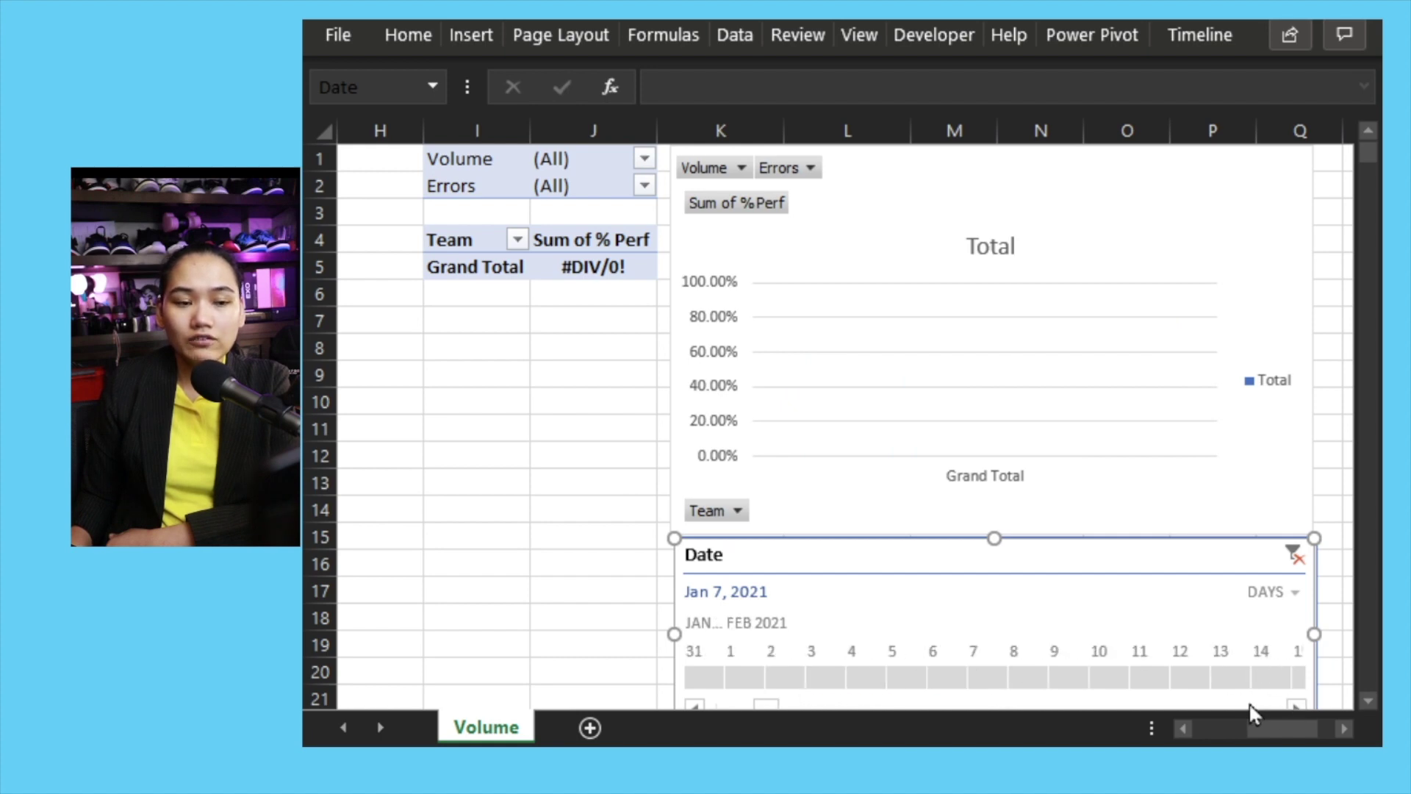
left_click(1249, 704)
left_click(907, 677)
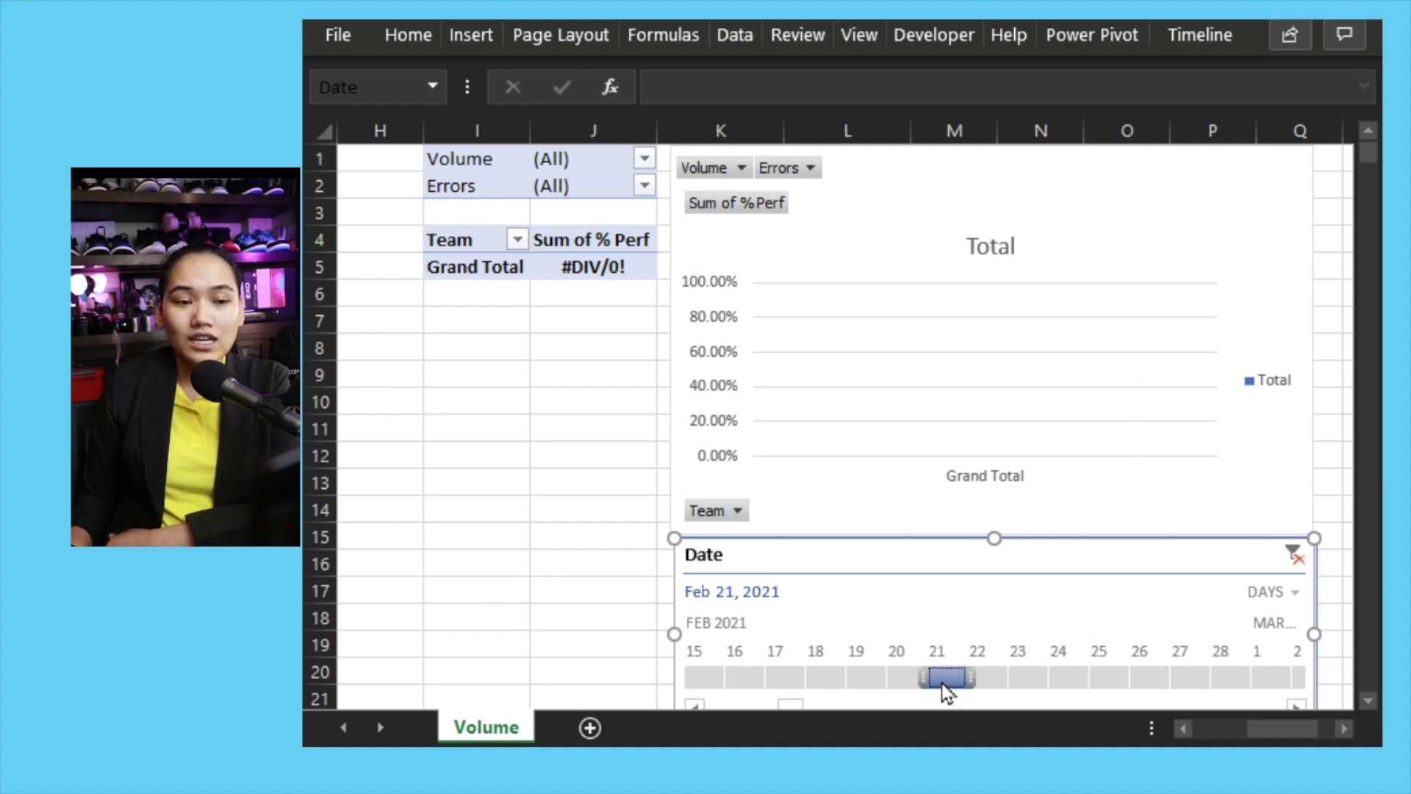
left_click(986, 684)
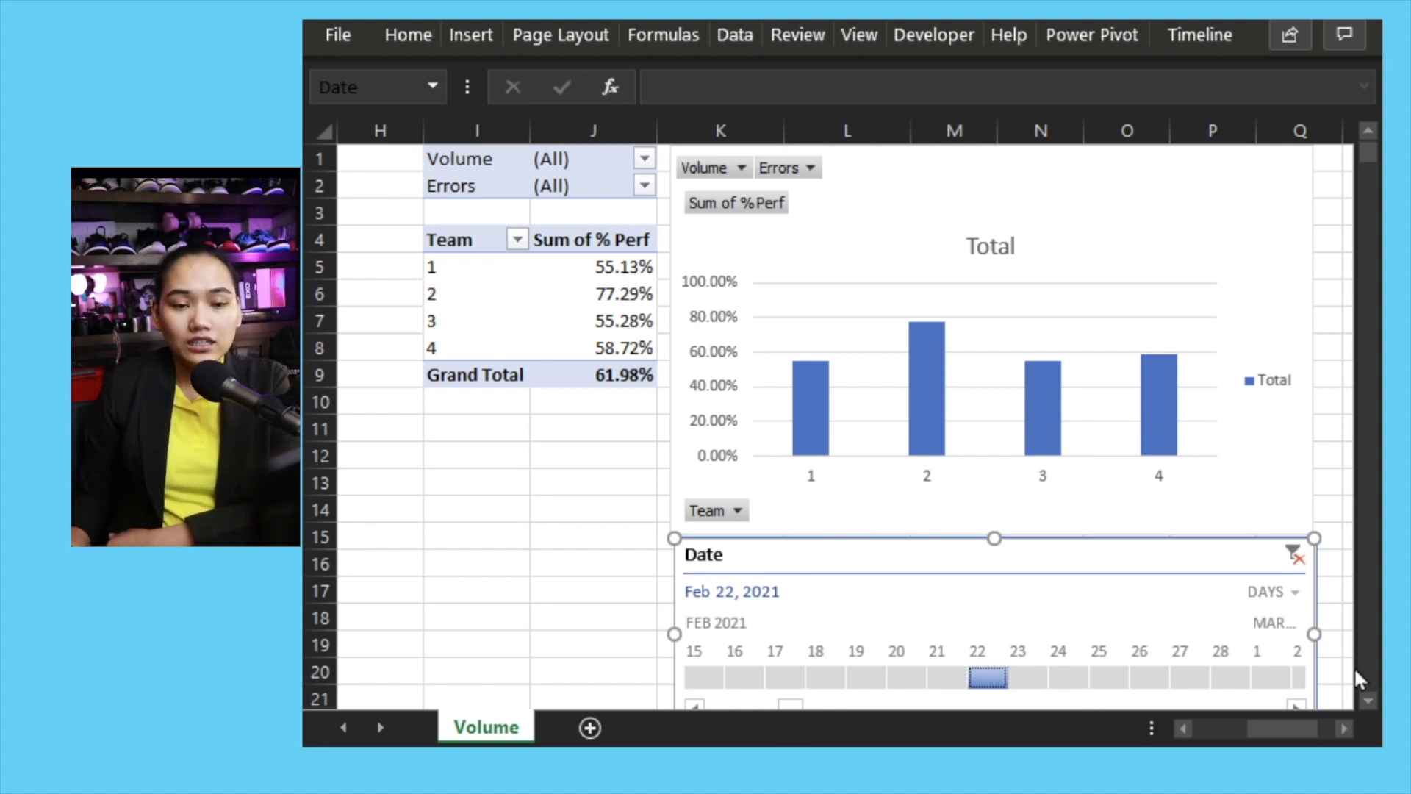
left_click(1294, 555)
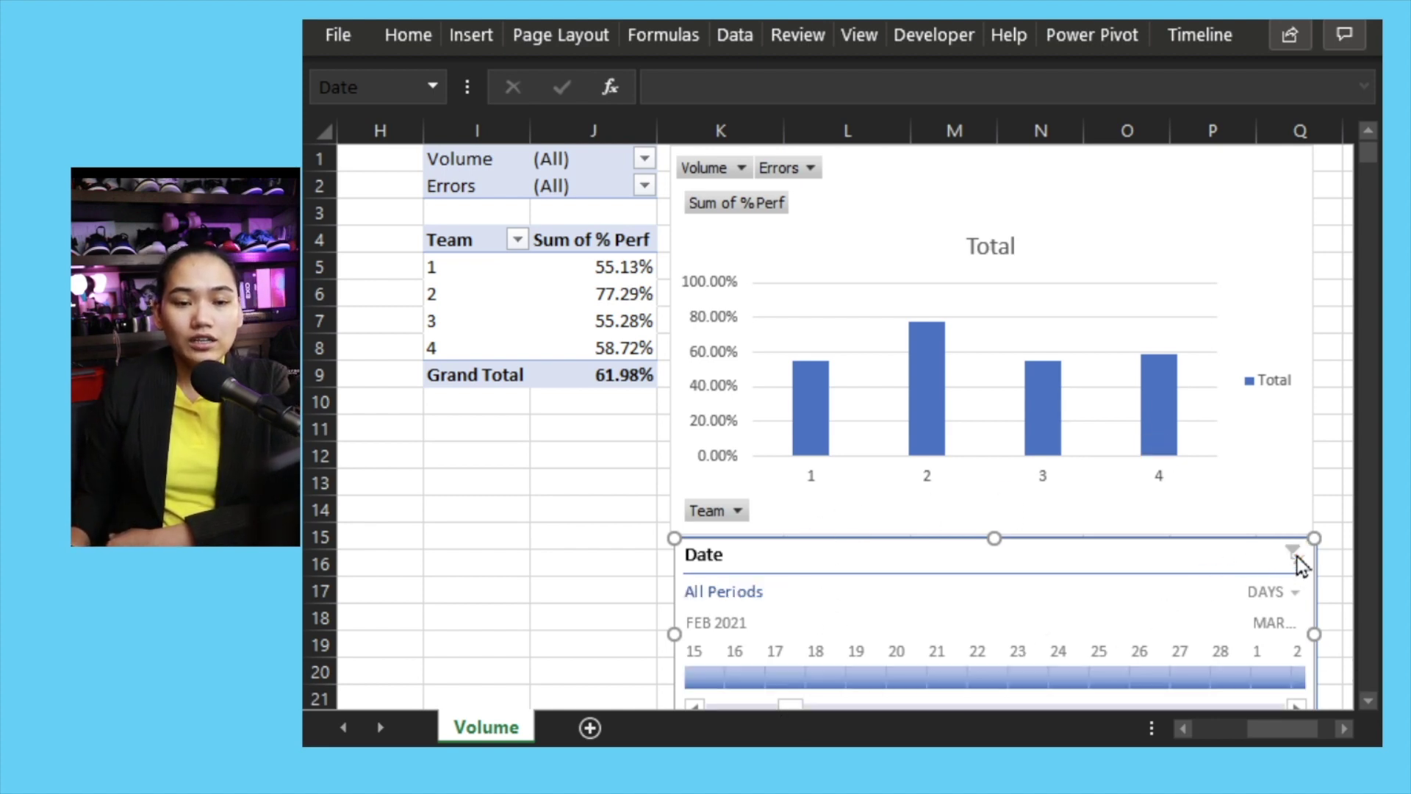
left_click(1292, 595)
left_click(1300, 704)
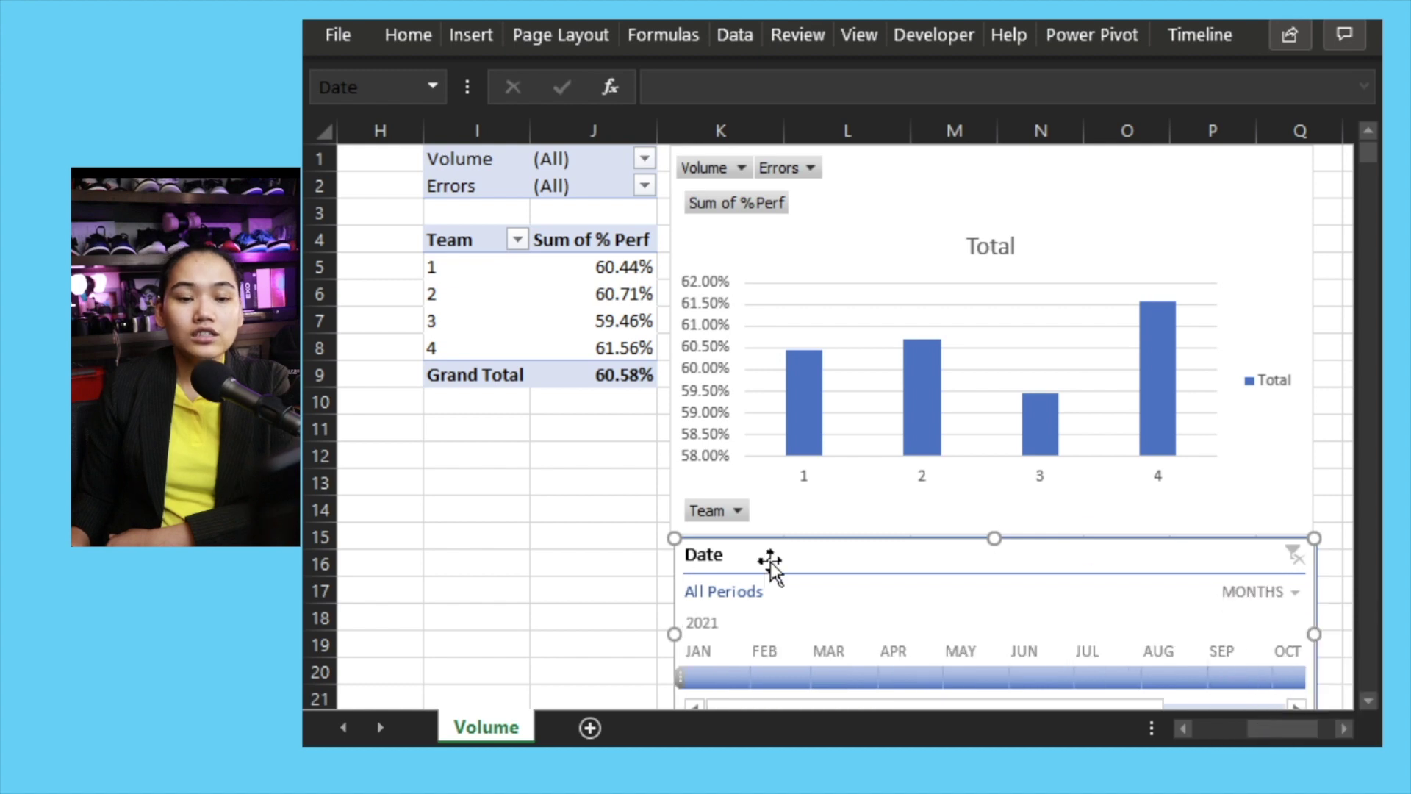
left_click(565, 519)
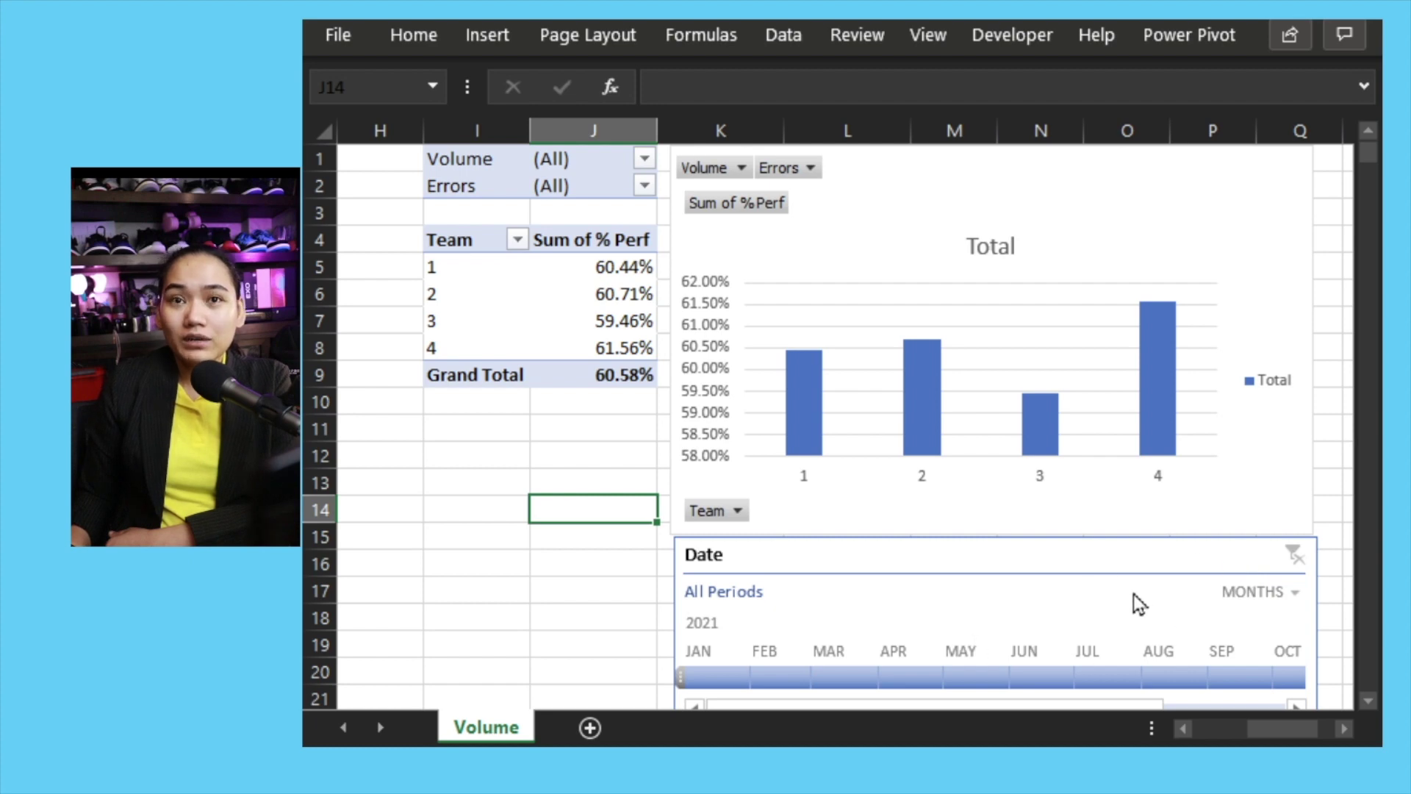
left_click(1025, 497)
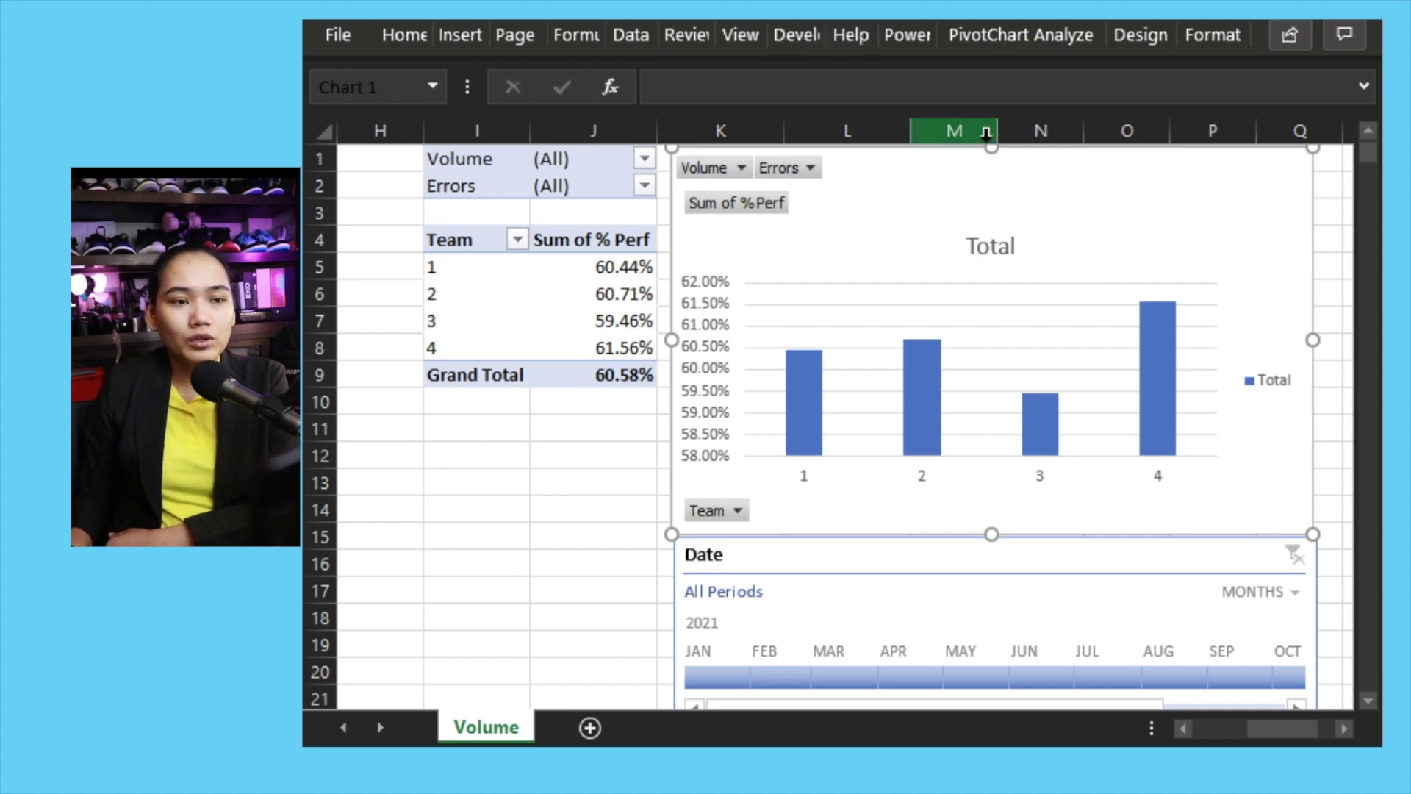
- Insert slicers for the Team, Week and Weekday fields
left_click(1040, 48)
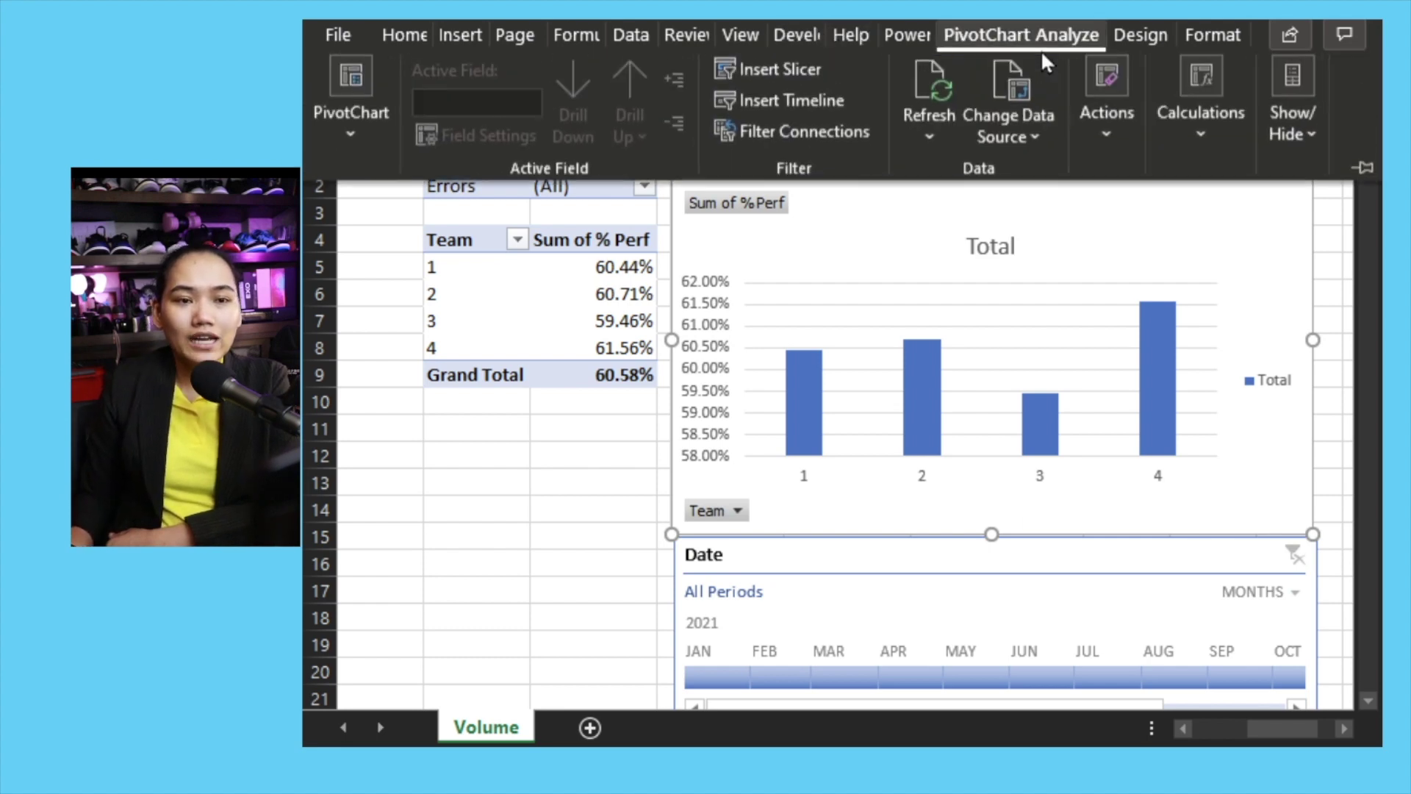
left_click(782, 77)
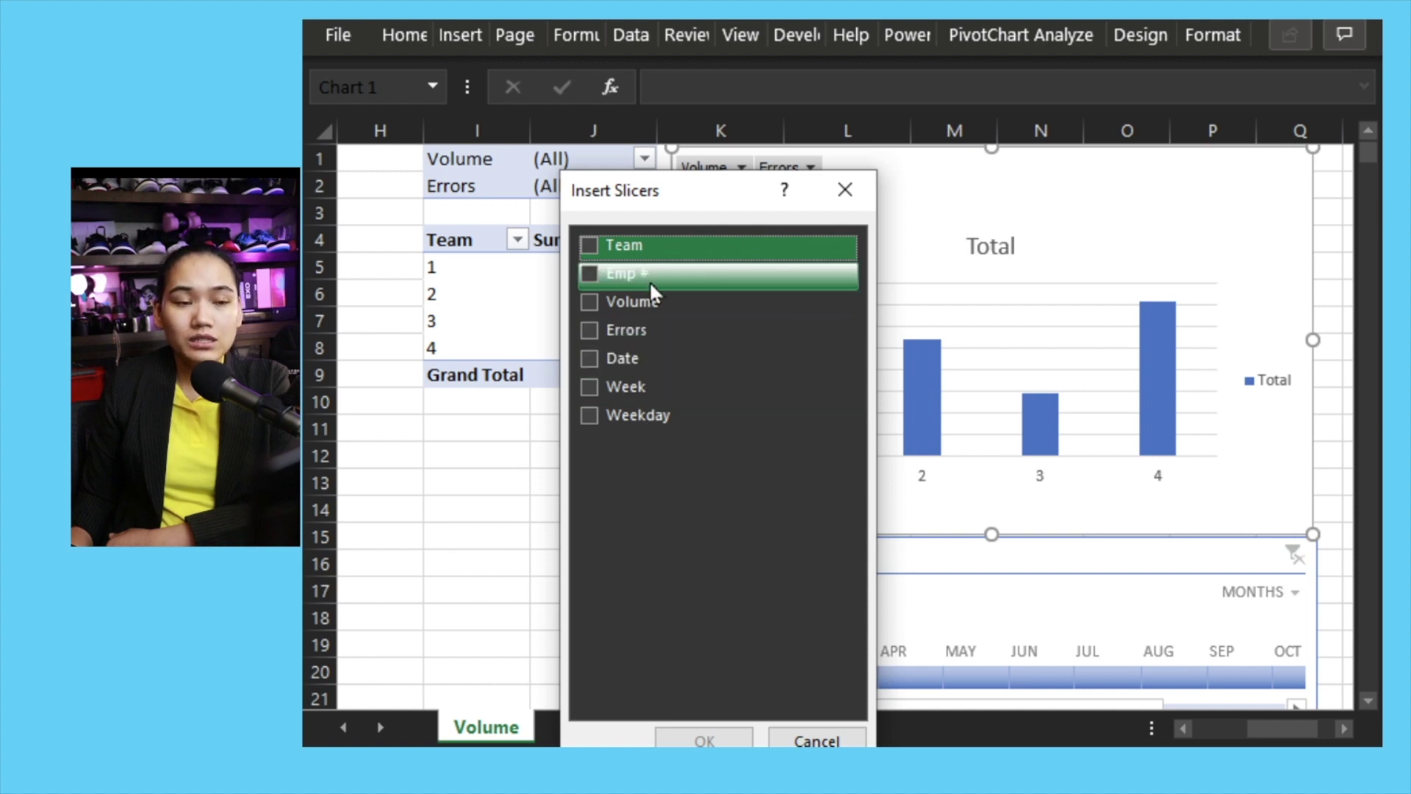
left_click(589, 245)
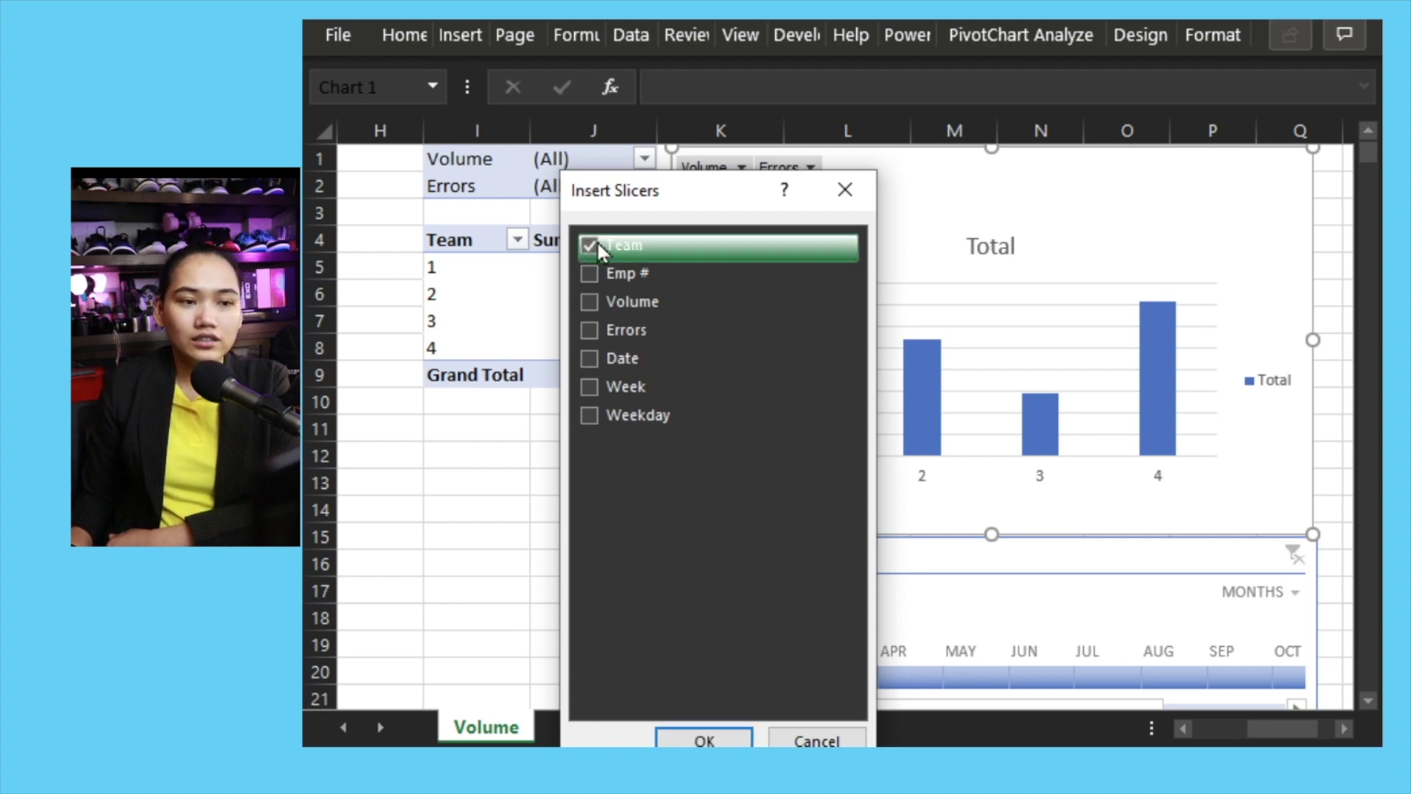
left_click(589, 387)
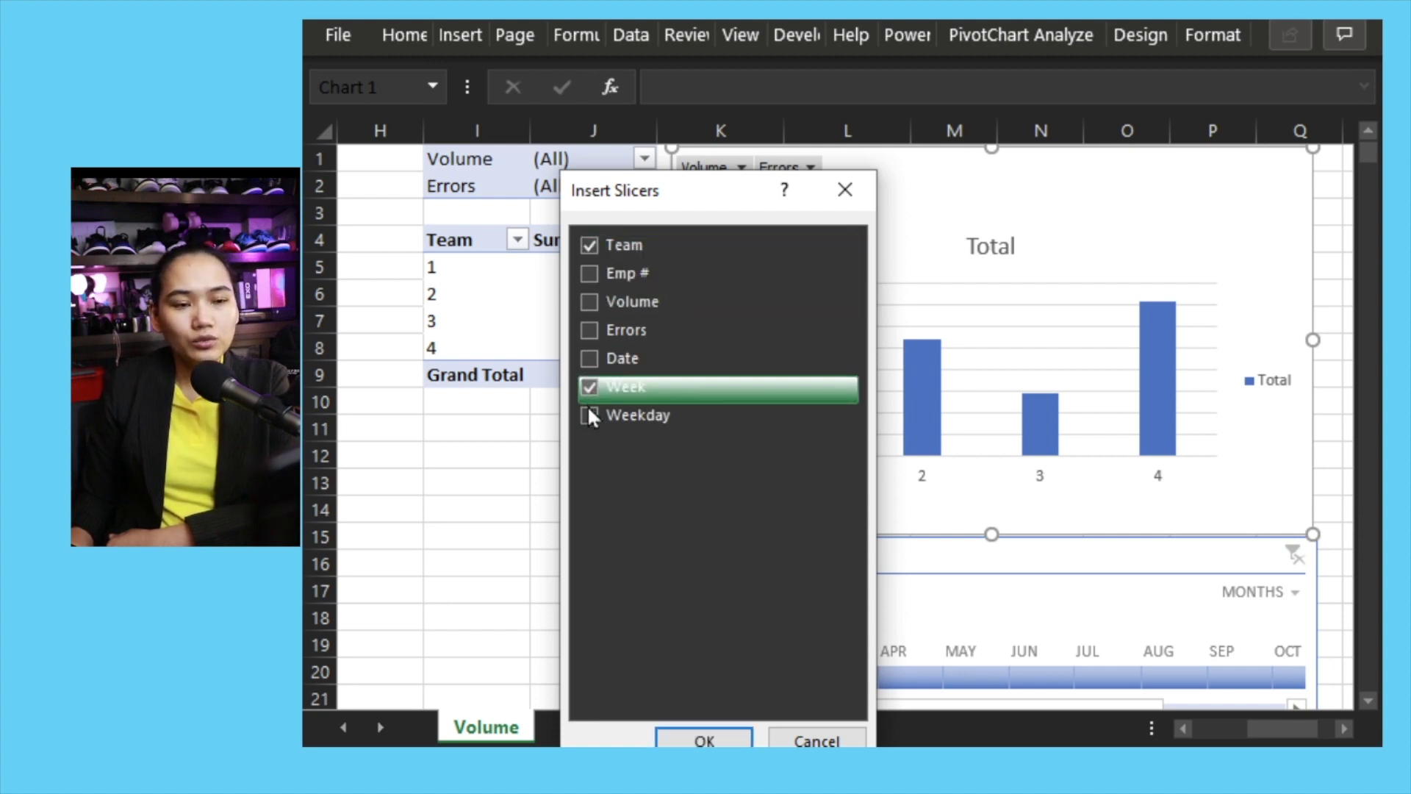
left_click(590, 416)
left_click(714, 740)
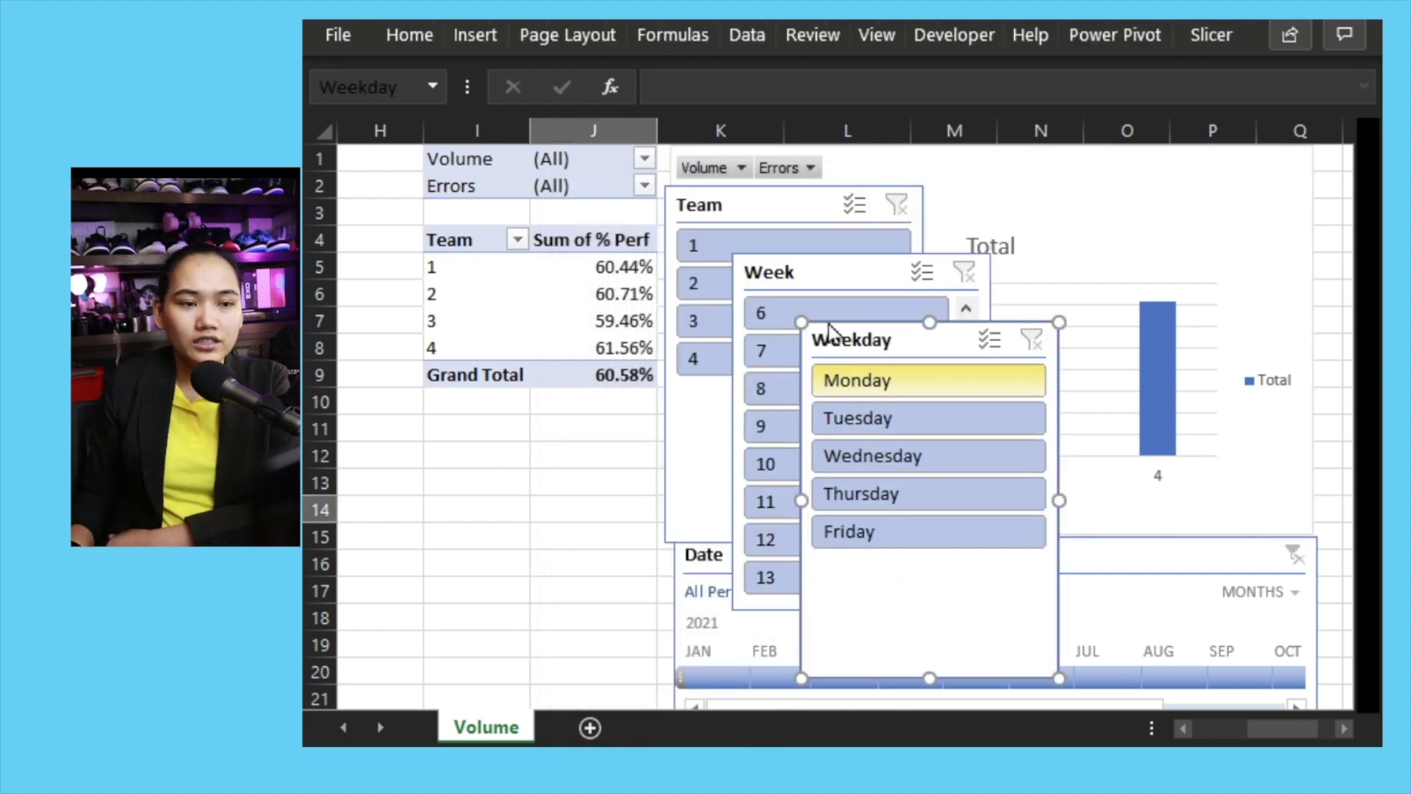
- Arrange slicers: Team over the pivot sized for four teams, Week below it, Weekday right of the chart
left_click_drag(731, 206, 462, 283)
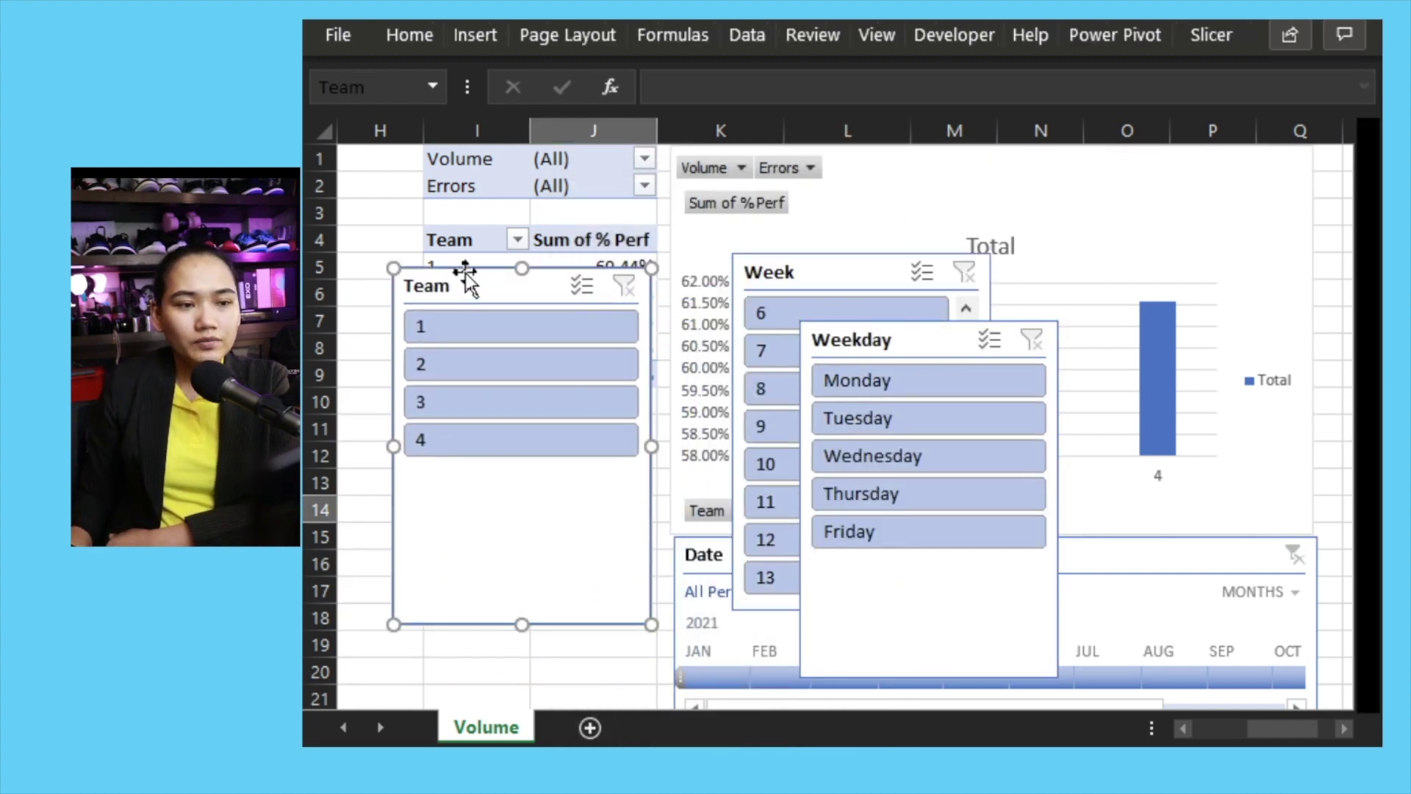
left_click_drag(520, 625, 529, 474)
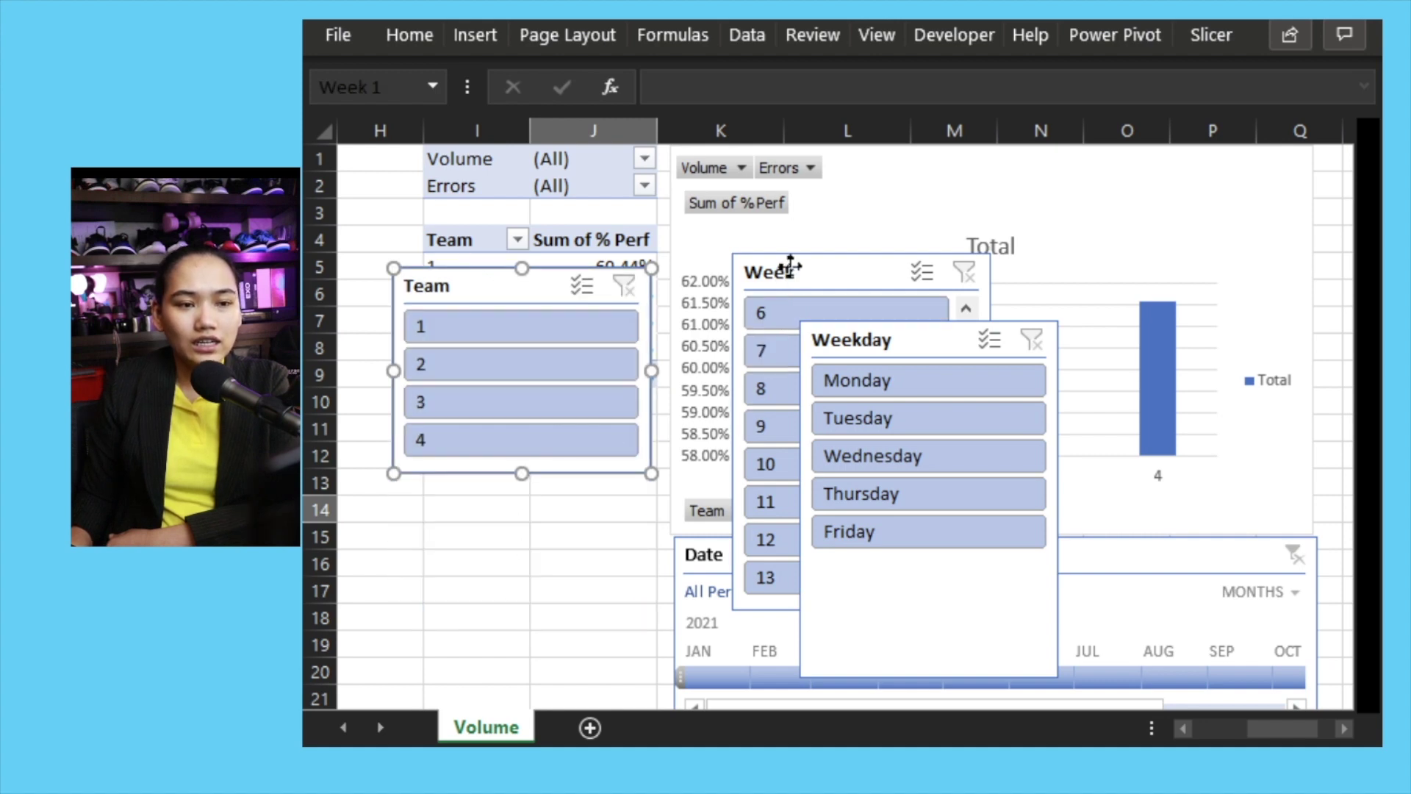
left_click_drag(787, 267, 526, 517)
scroll(454, 505, "down", 2)
scroll(457, 507, "up", 2)
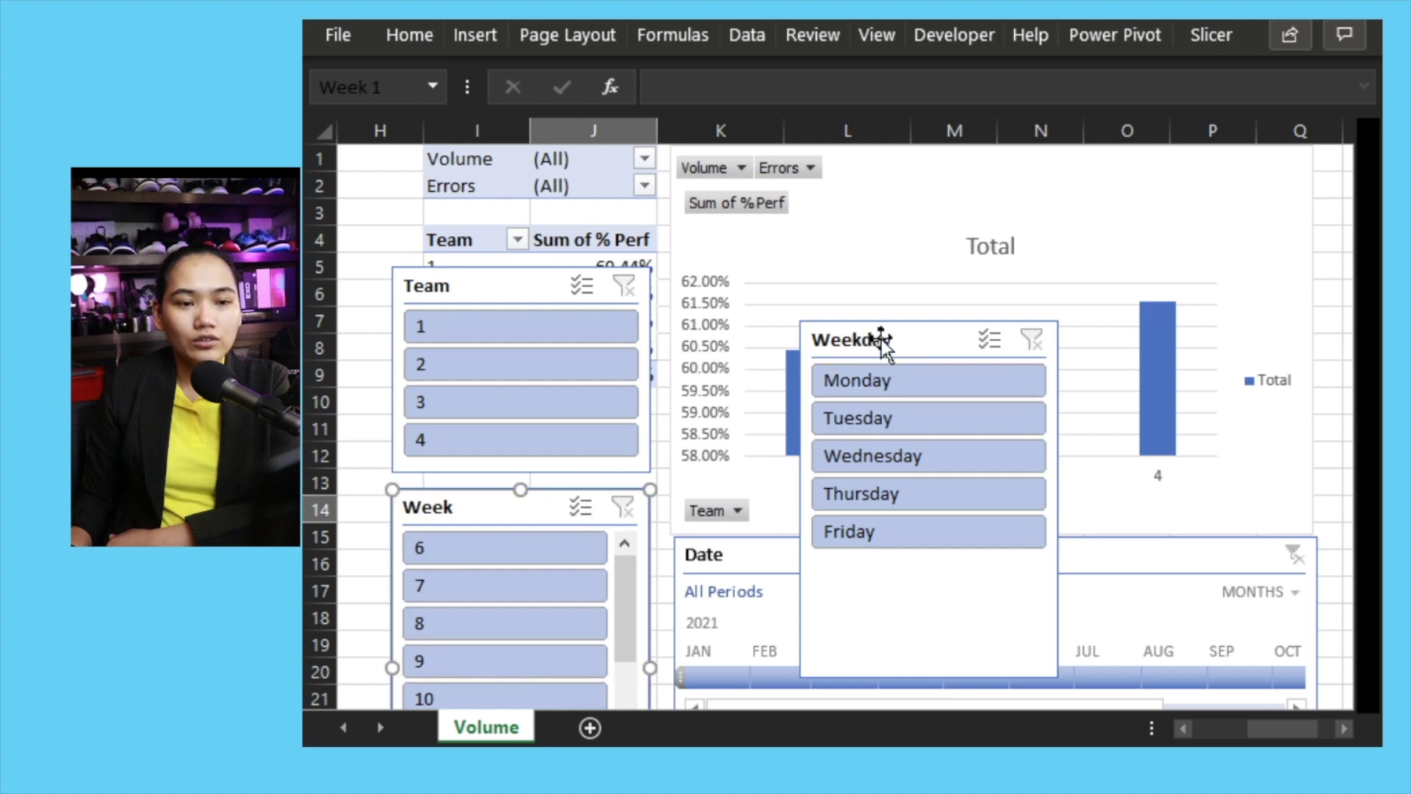
left_click_drag(885, 340, 1033, 176)
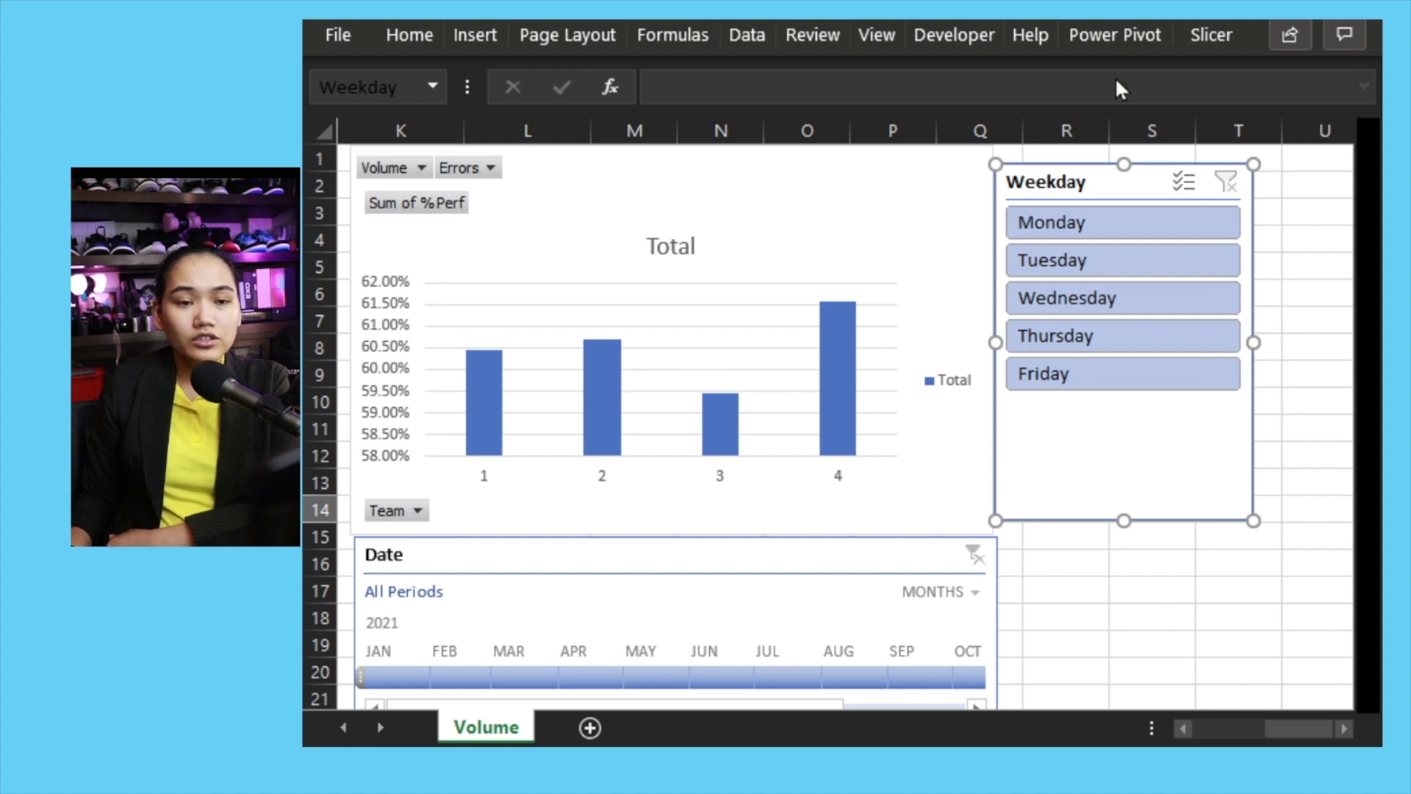
left_click_drag(1265, 738, 1242, 737)
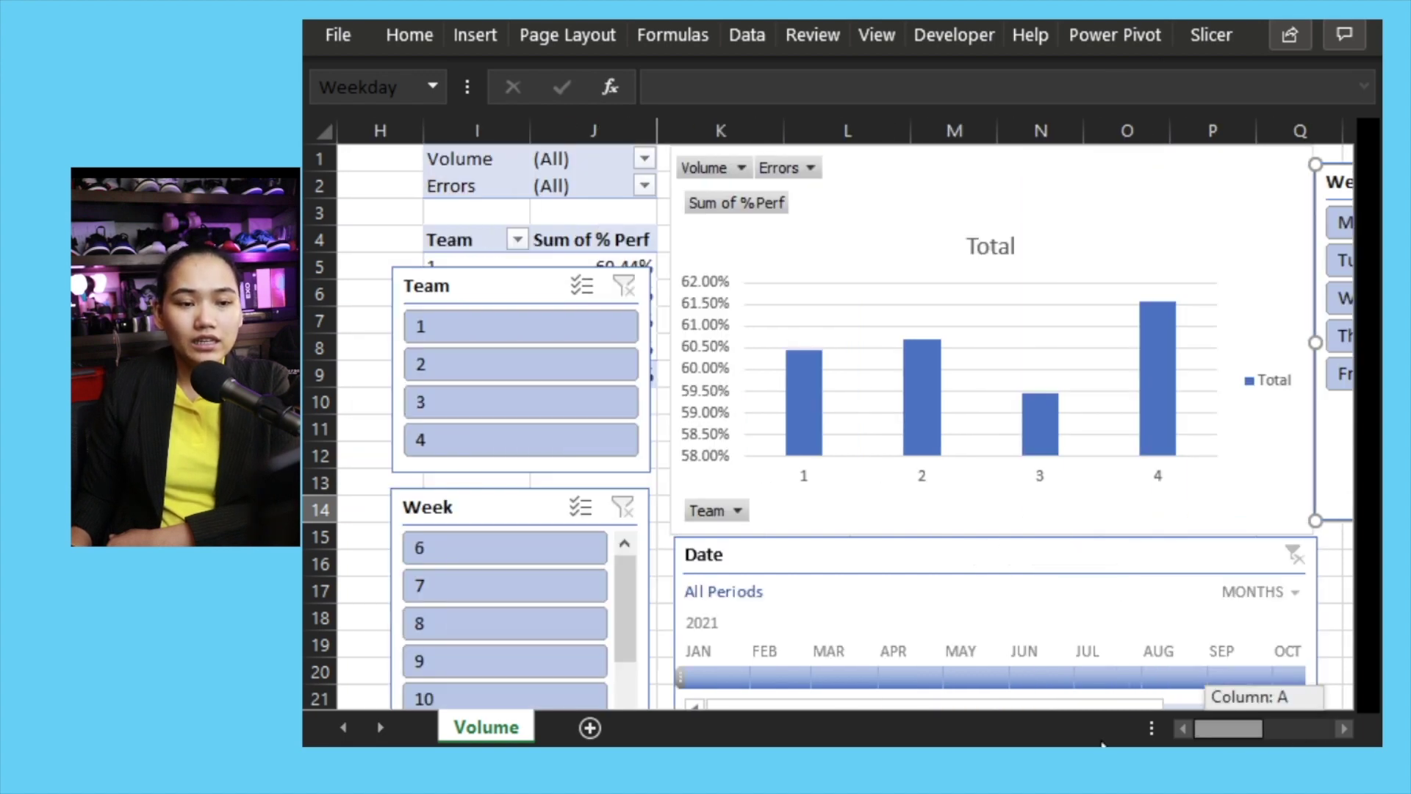
left_click(504, 368)
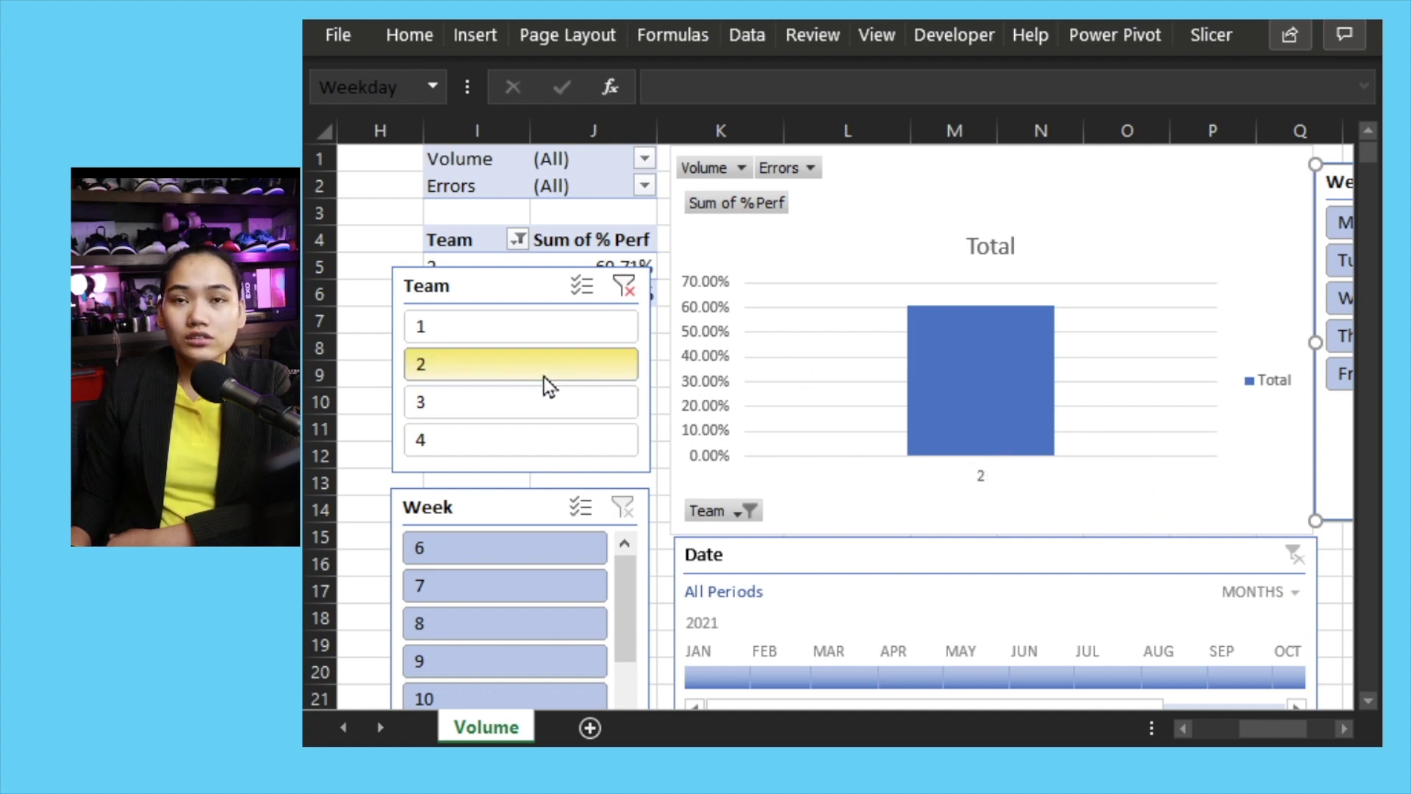
left_click(844, 673)
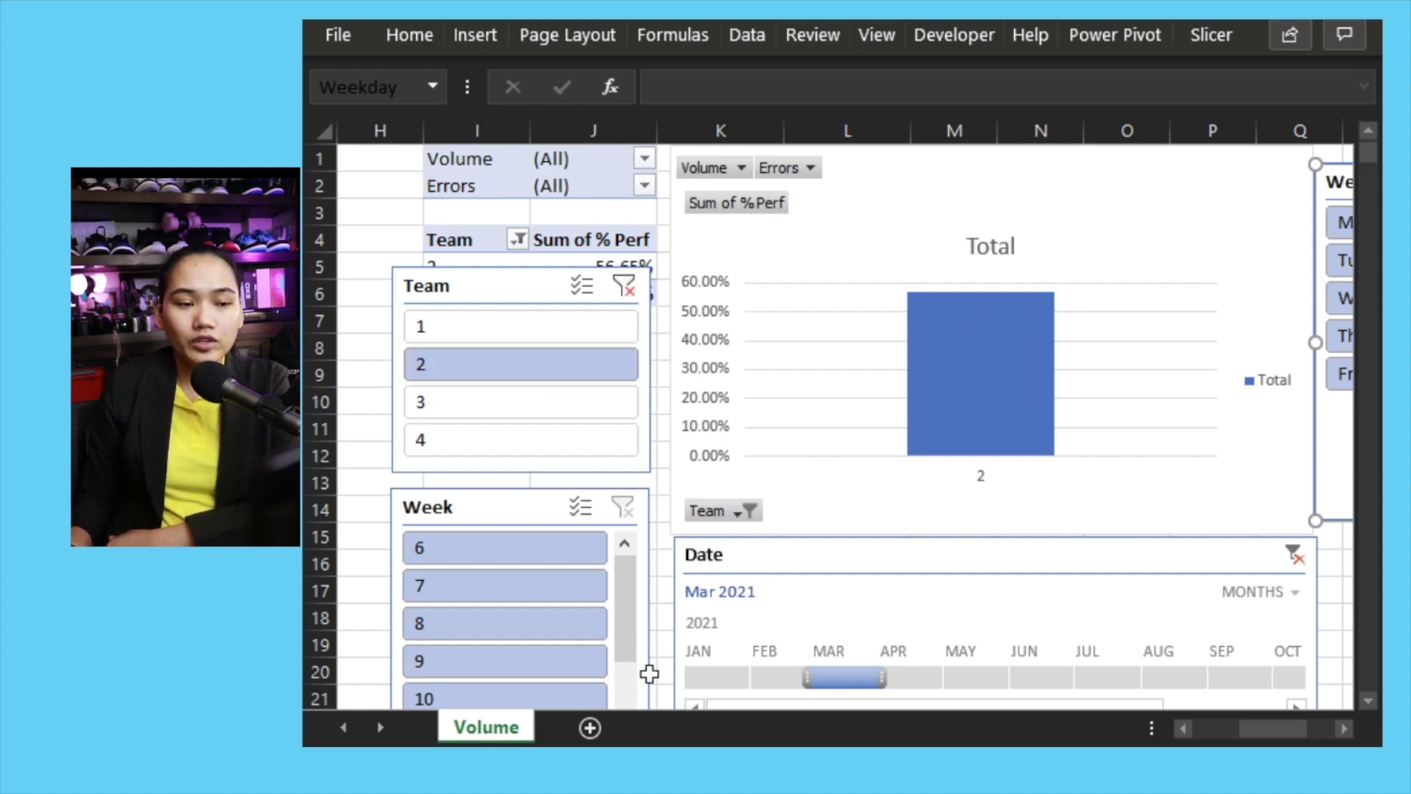
left_click(520, 688)
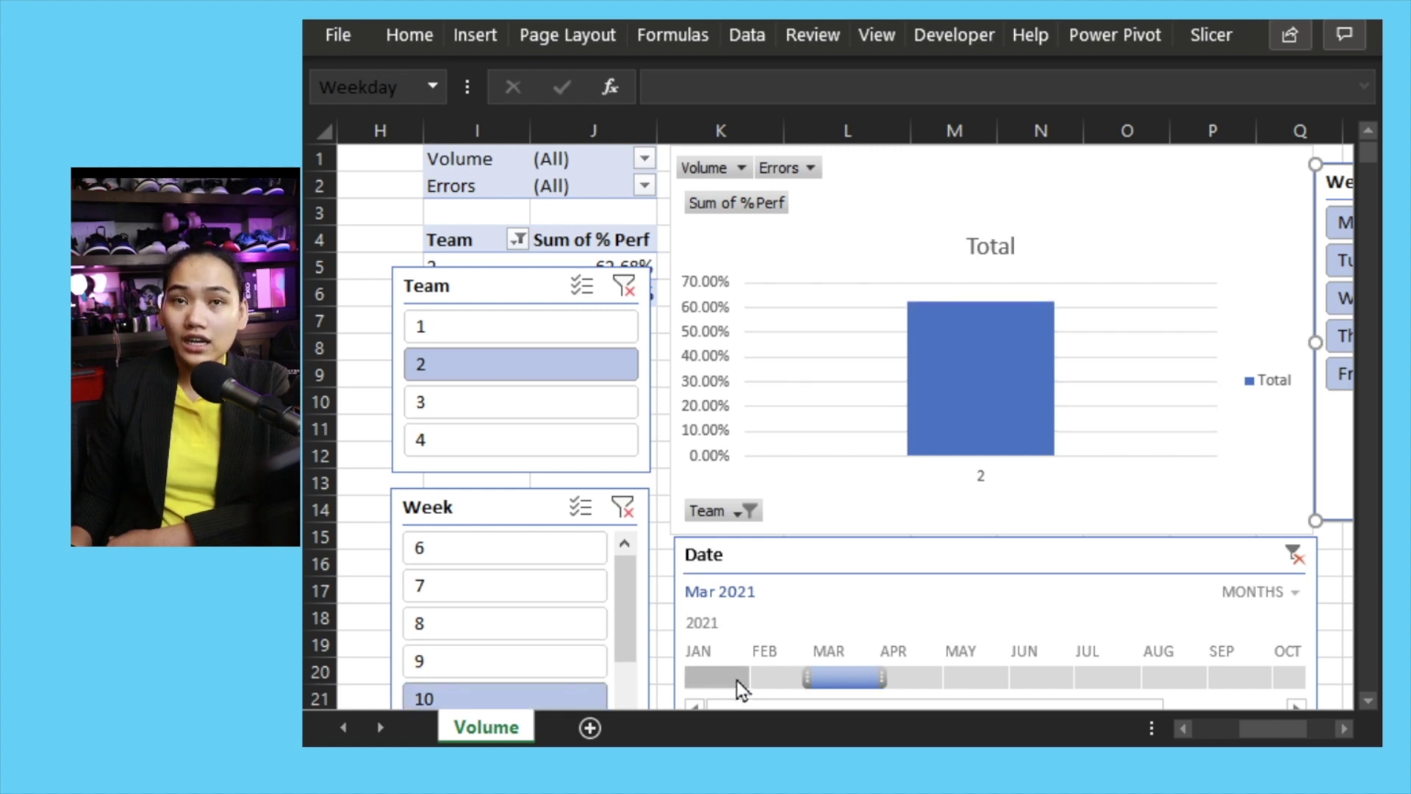
left_click(624, 285)
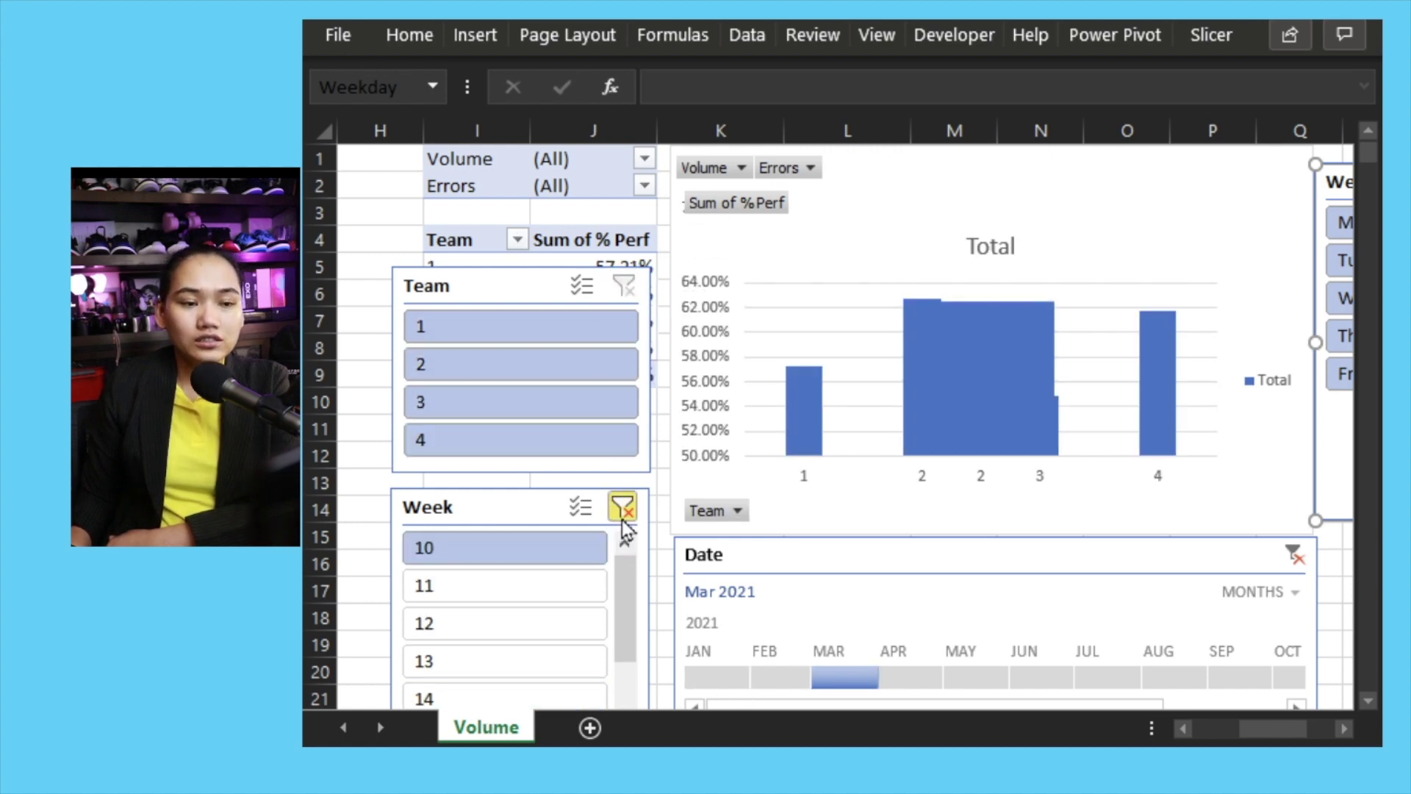
left_click(623, 513)
left_click(1294, 557)
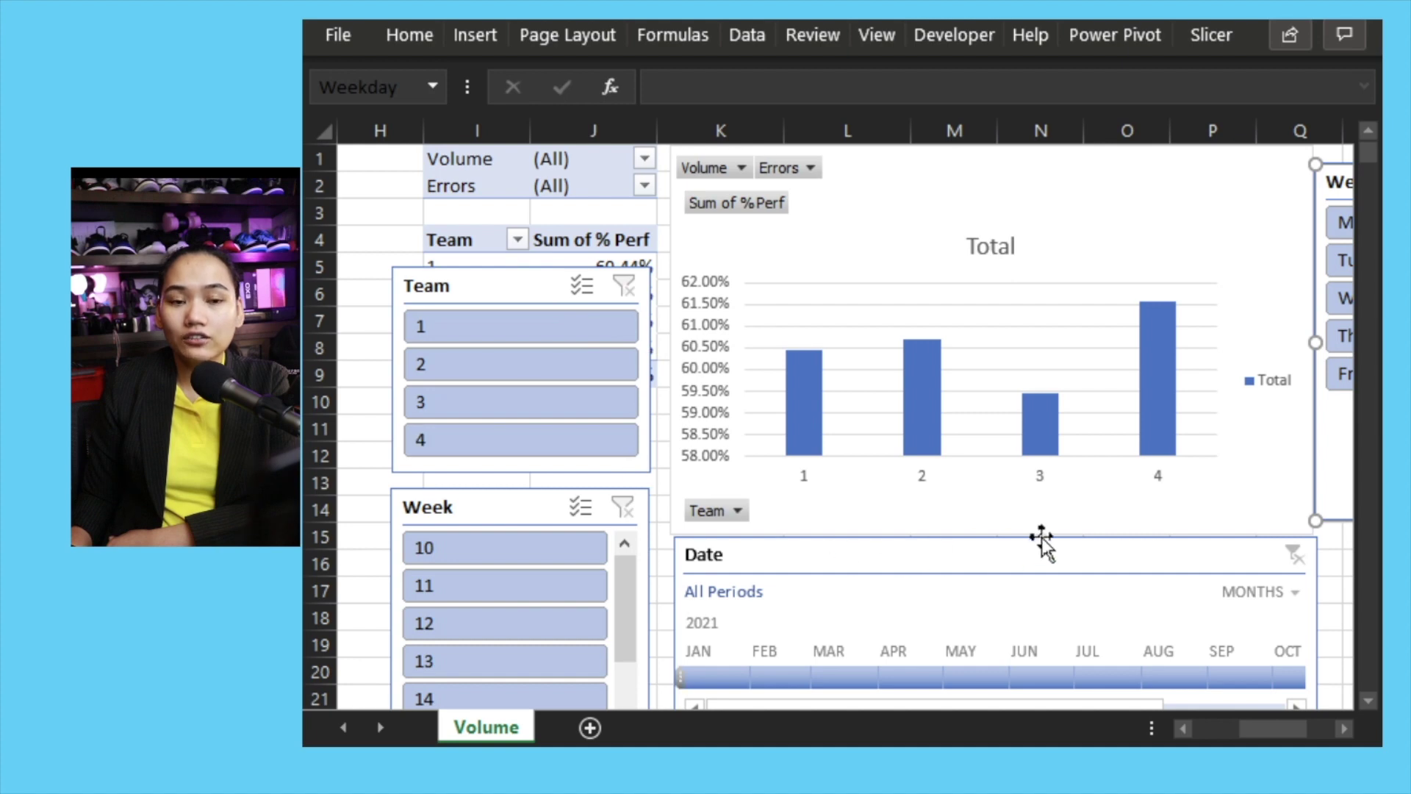
- Delete the Week slicer
left_click(514, 501)
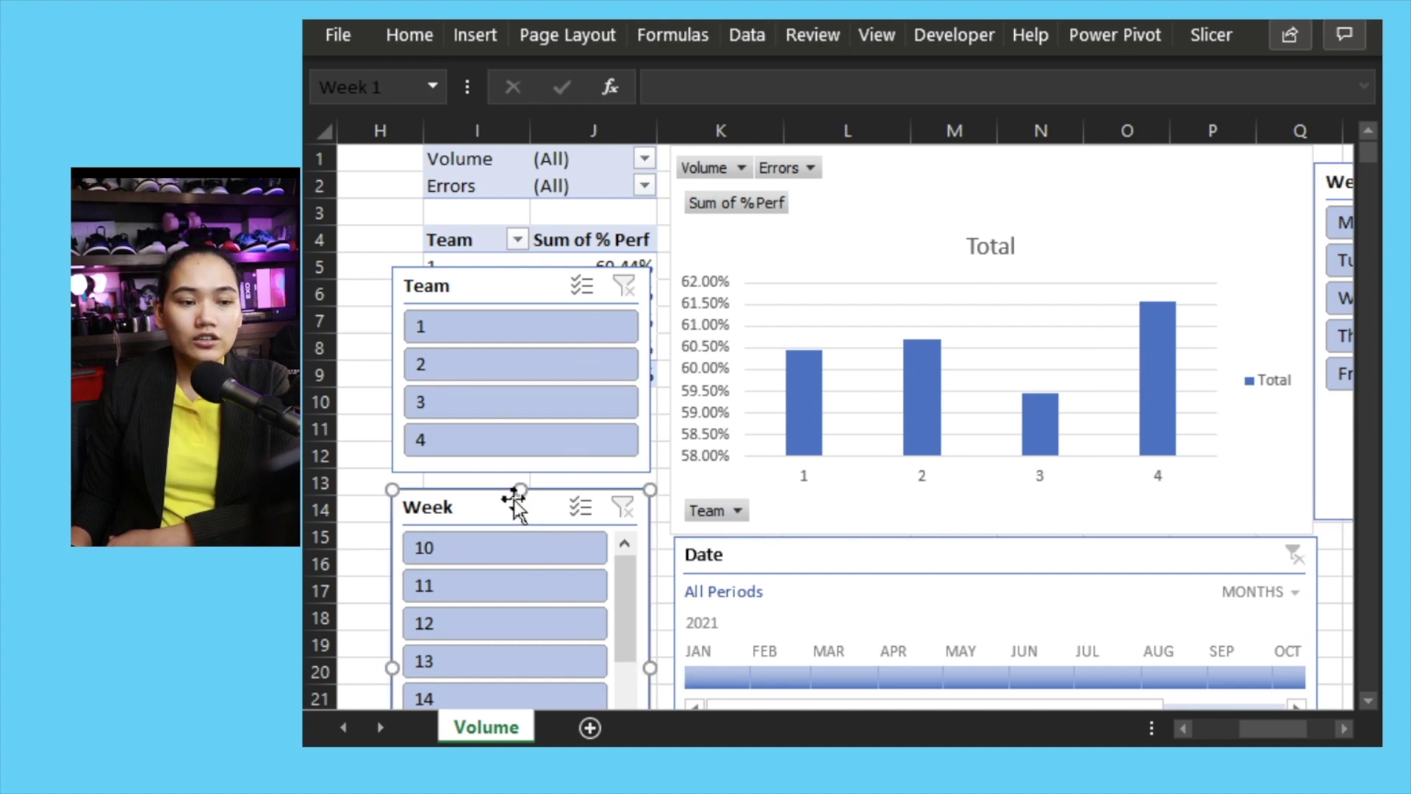
scroll(528, 584, "down", 3)
scroll(532, 579, "up", 3)
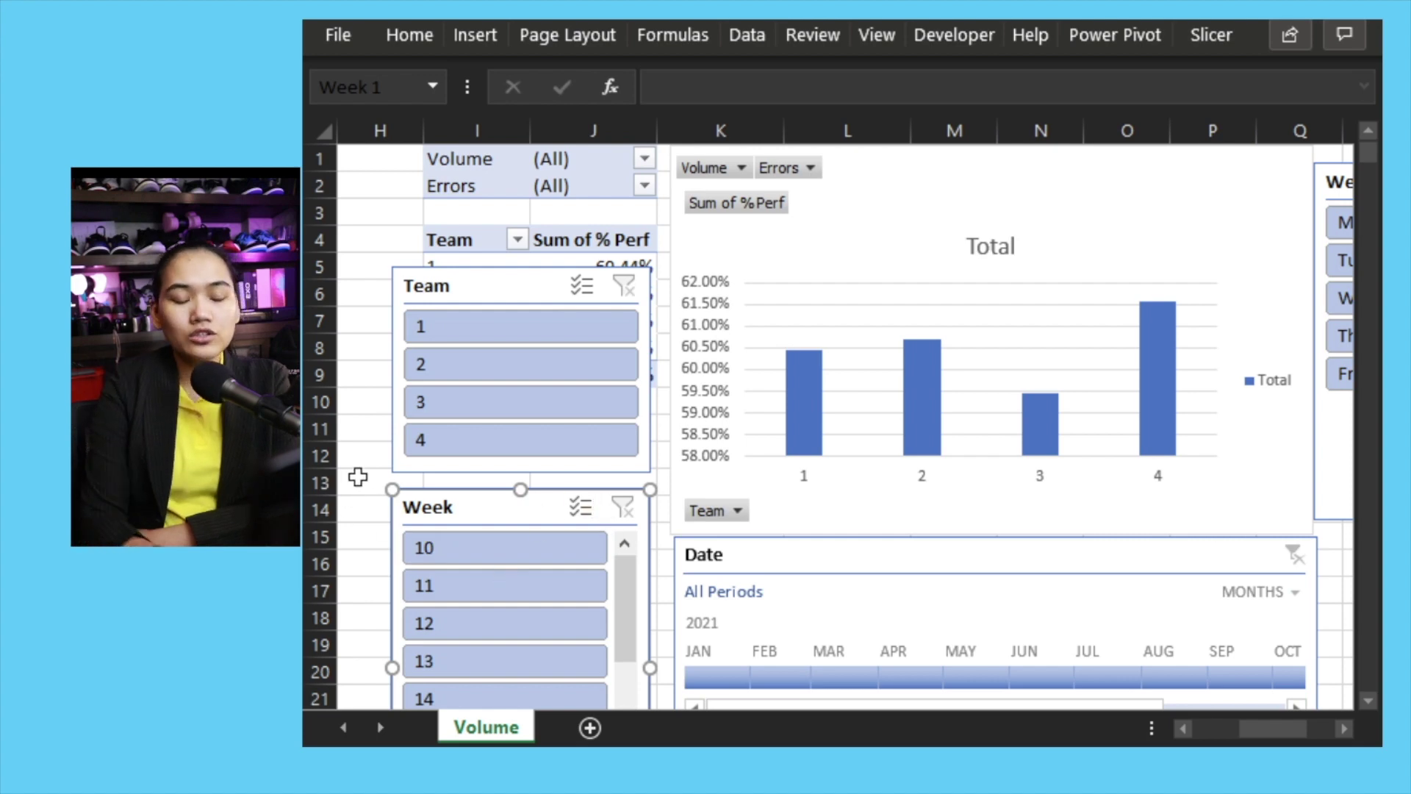
key("Delete")
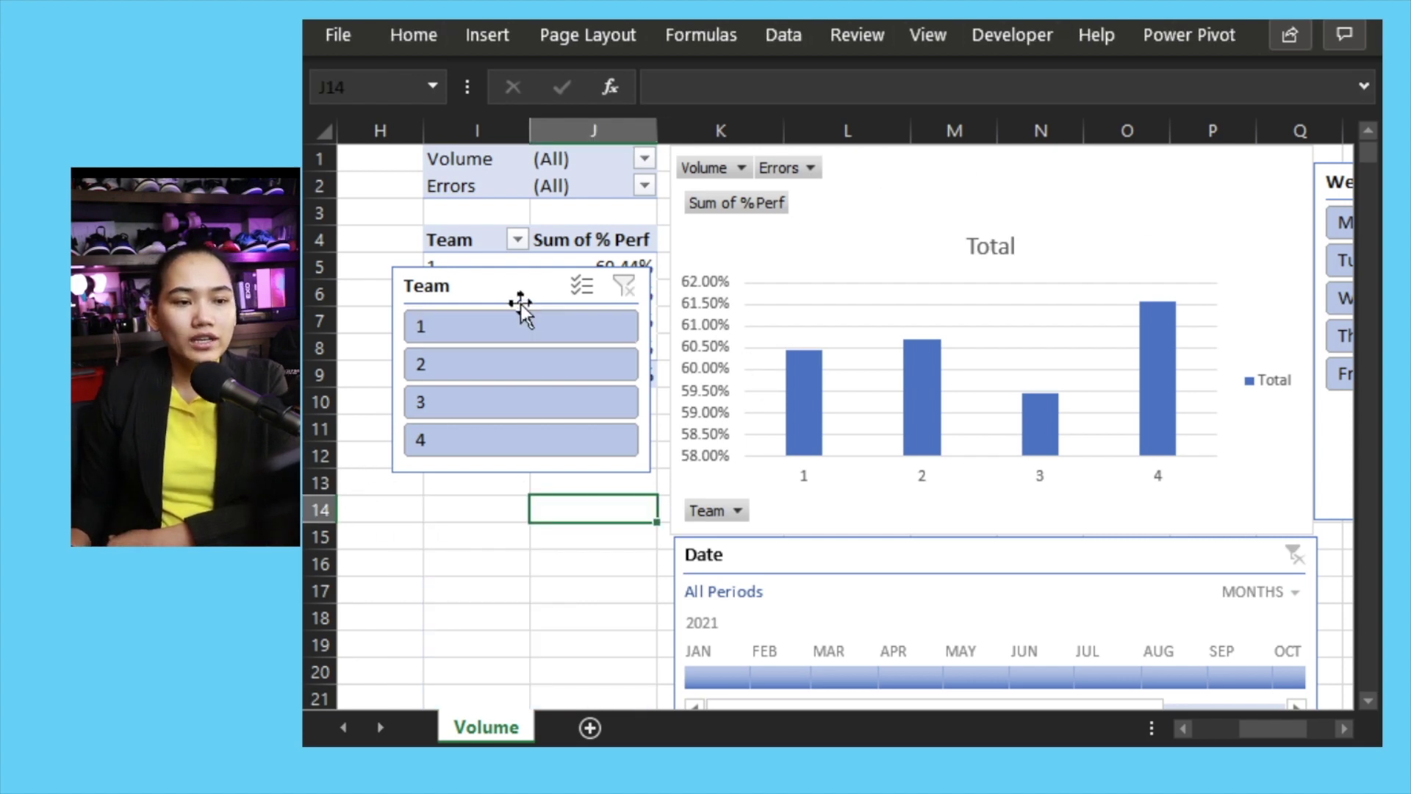
- Stack the Team and Weekday slicers beneath the pivot table, left of the chart
left_click_drag(520, 306, 536, 416)
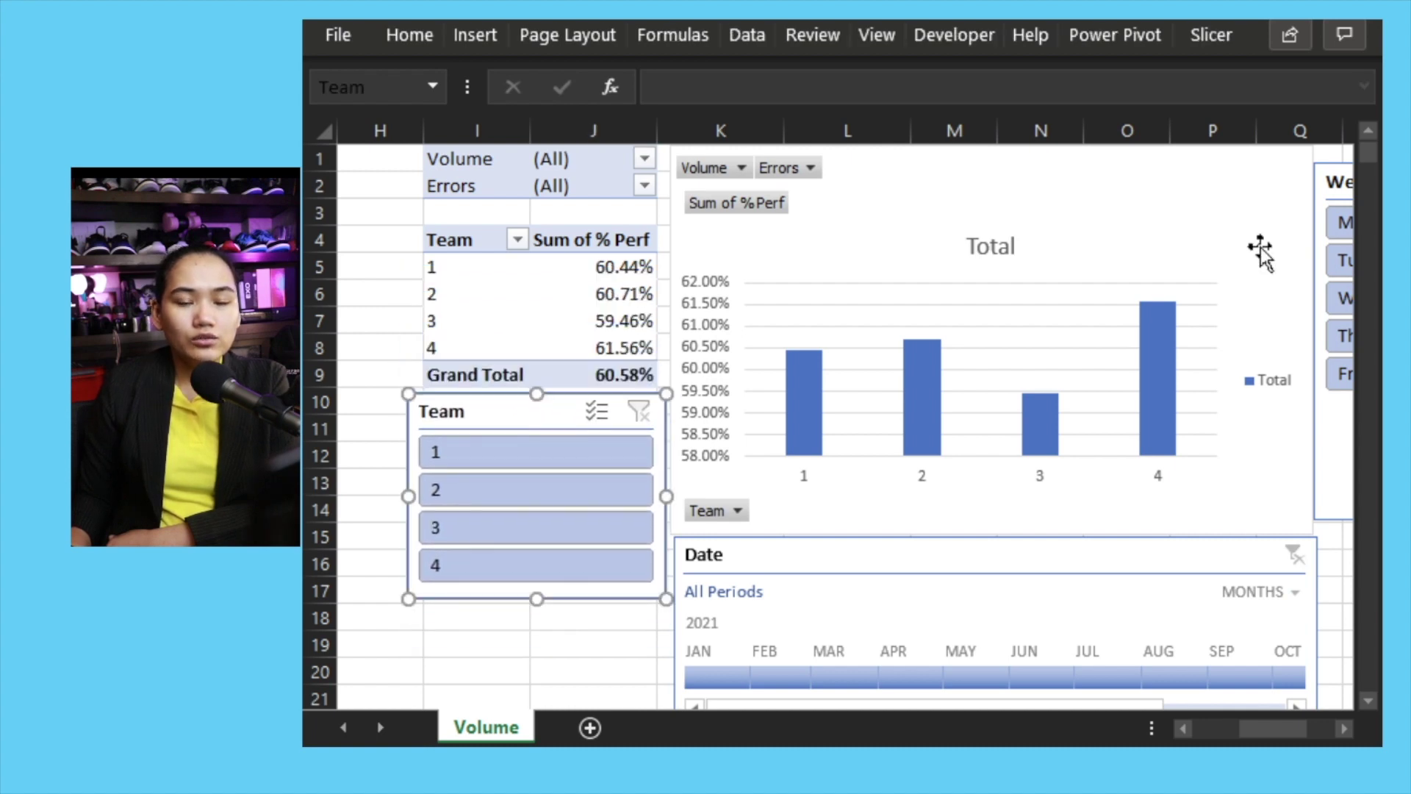
left_click_drag(1334, 191, 427, 623)
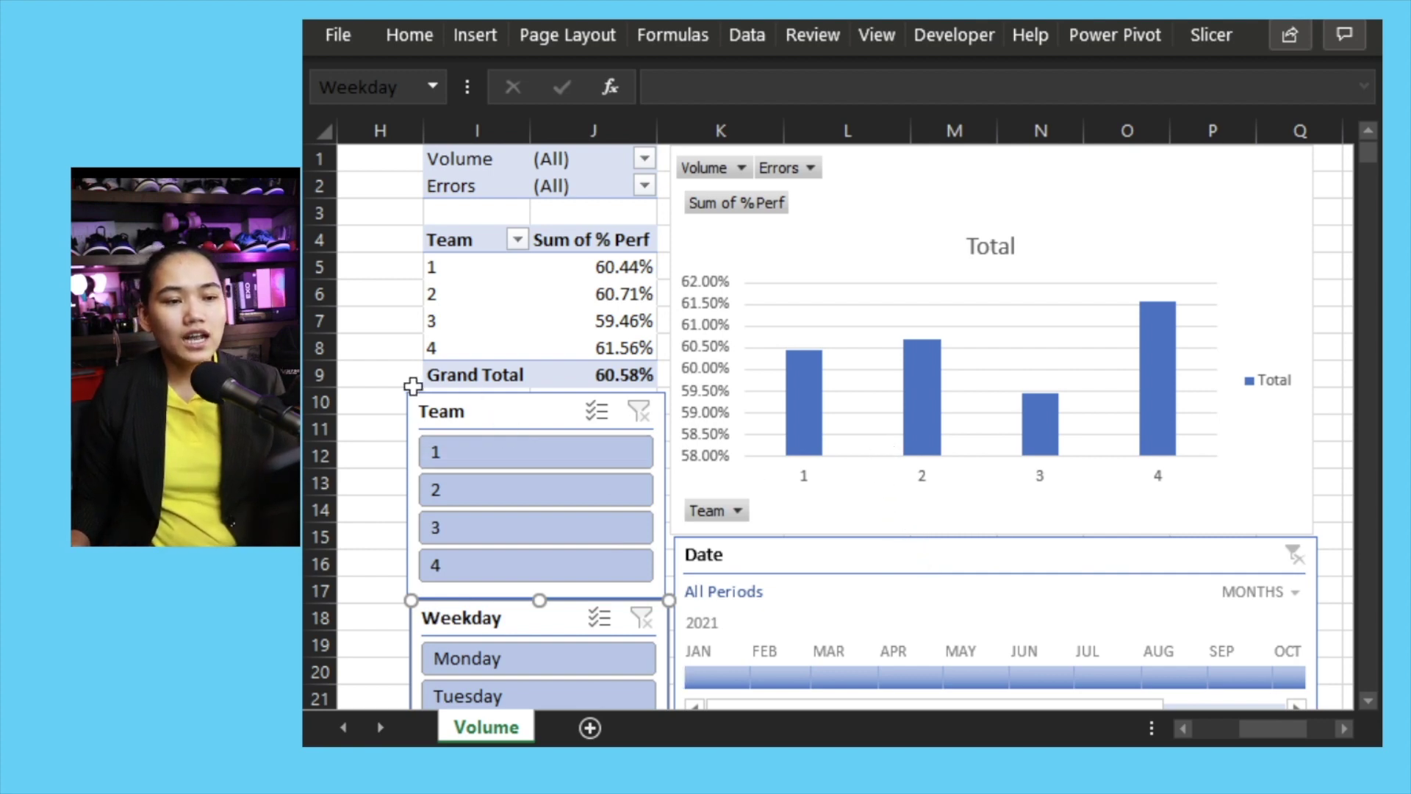
left_click(382, 343)
- Reduce row 3 to a 6.75 height, then select an empty cell beside the report
scroll(387, 340, "down", 1, "ctrl")
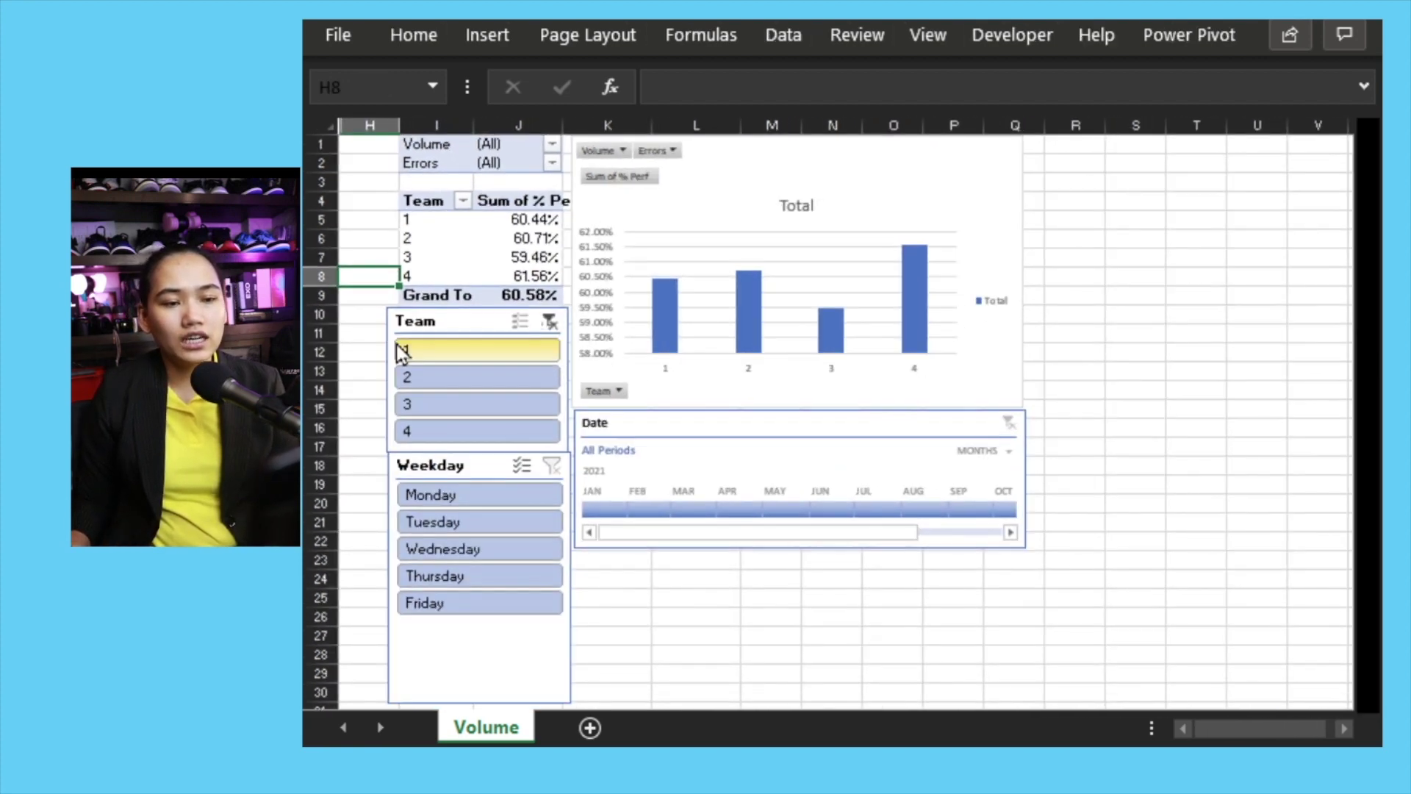
scroll(416, 342, "up", 1, "ctrl")
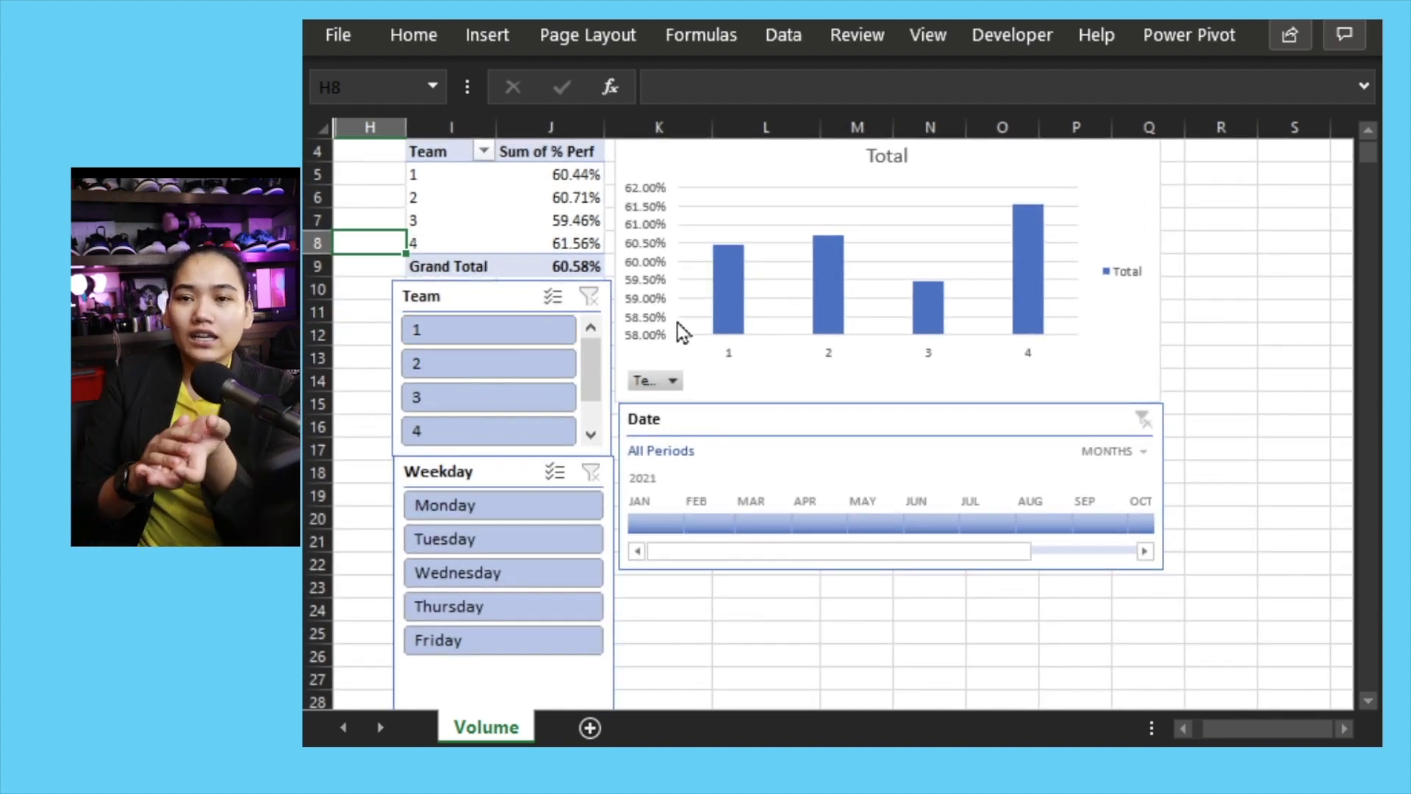
scroll(682, 332, "up", 1)
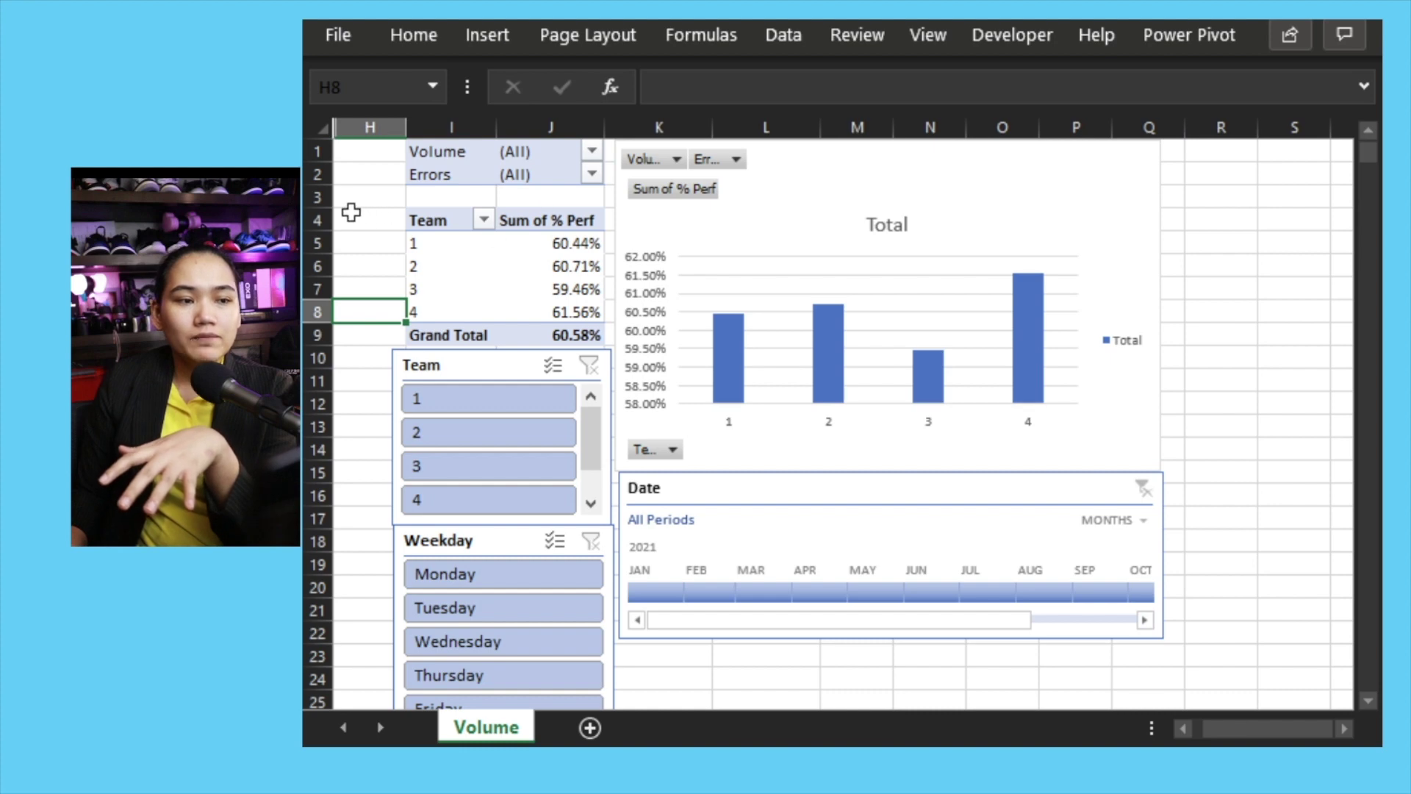
left_click_drag(319, 209, 319, 193)
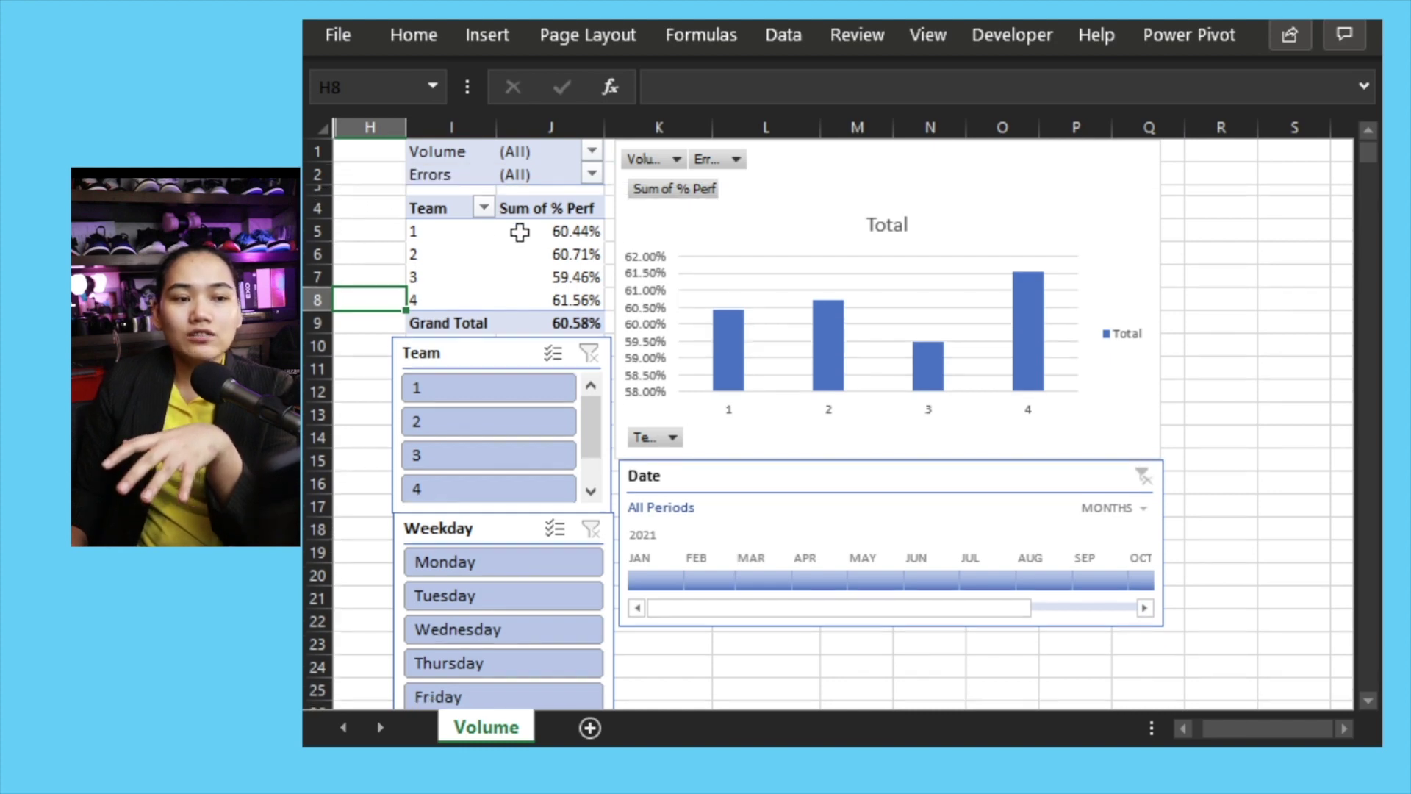
left_click(1242, 344)
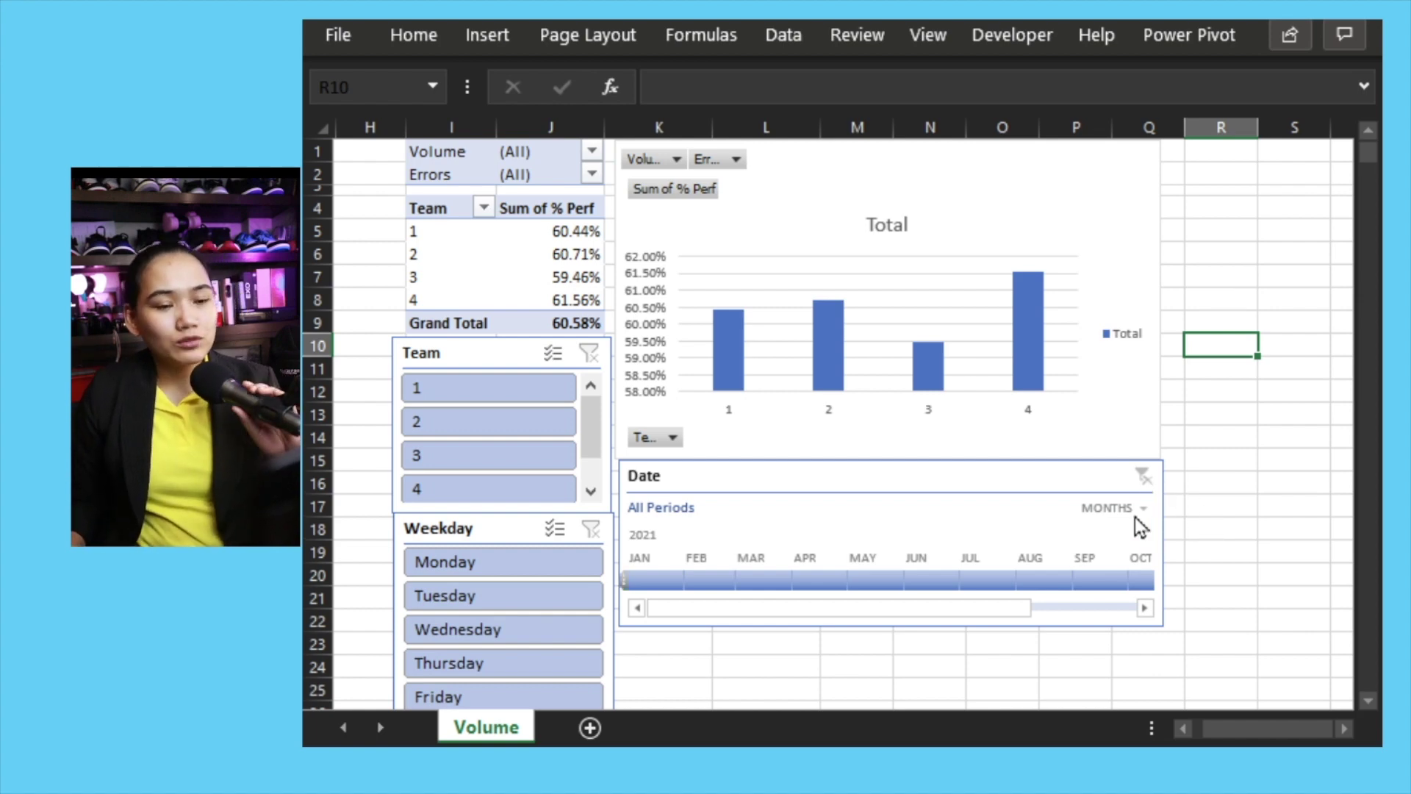
left_click(1250, 484)
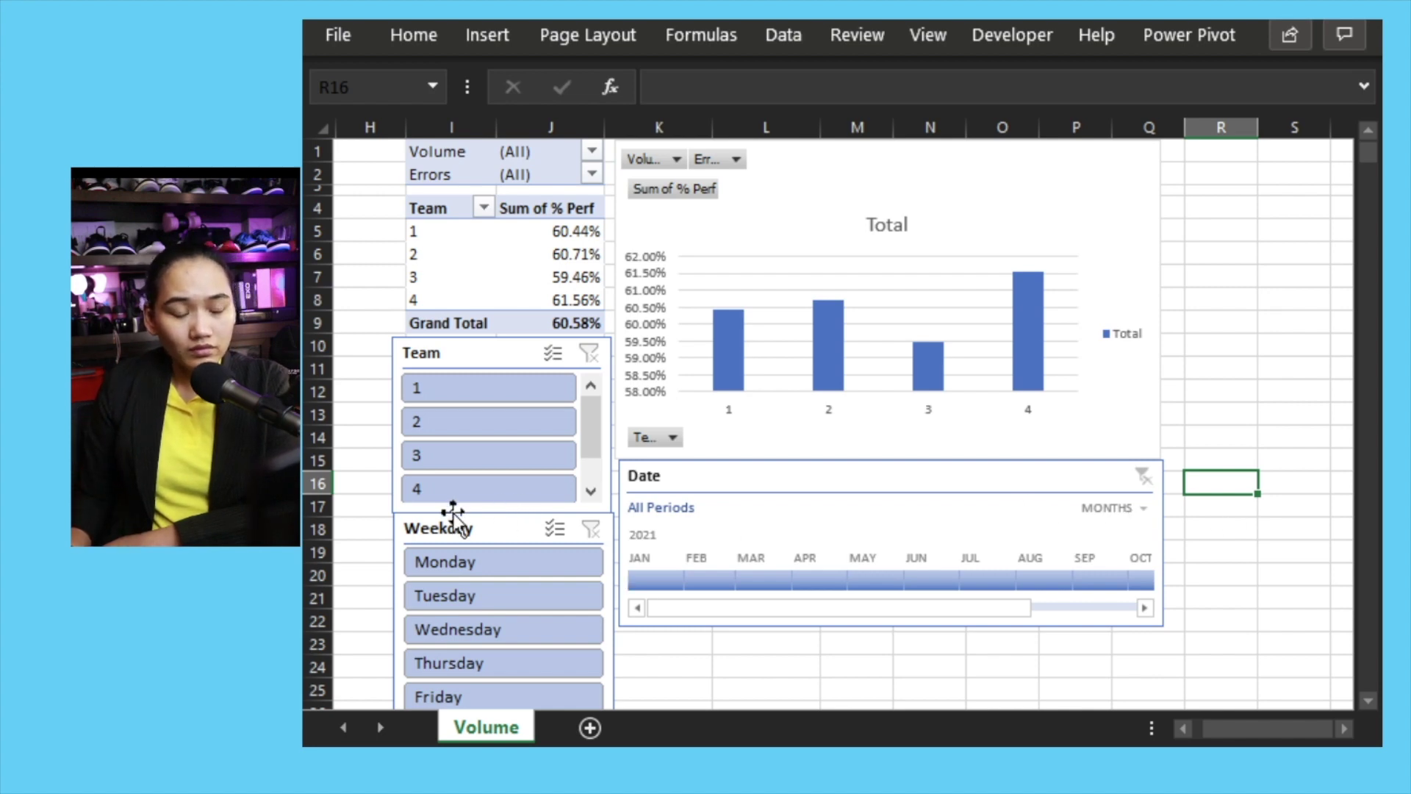
- Filter the Weekday slicer to Monday after trying Thursday, showing team % Perf 62.59%, 59.07%, 55.44%, 63.58%
left_click(442, 572)
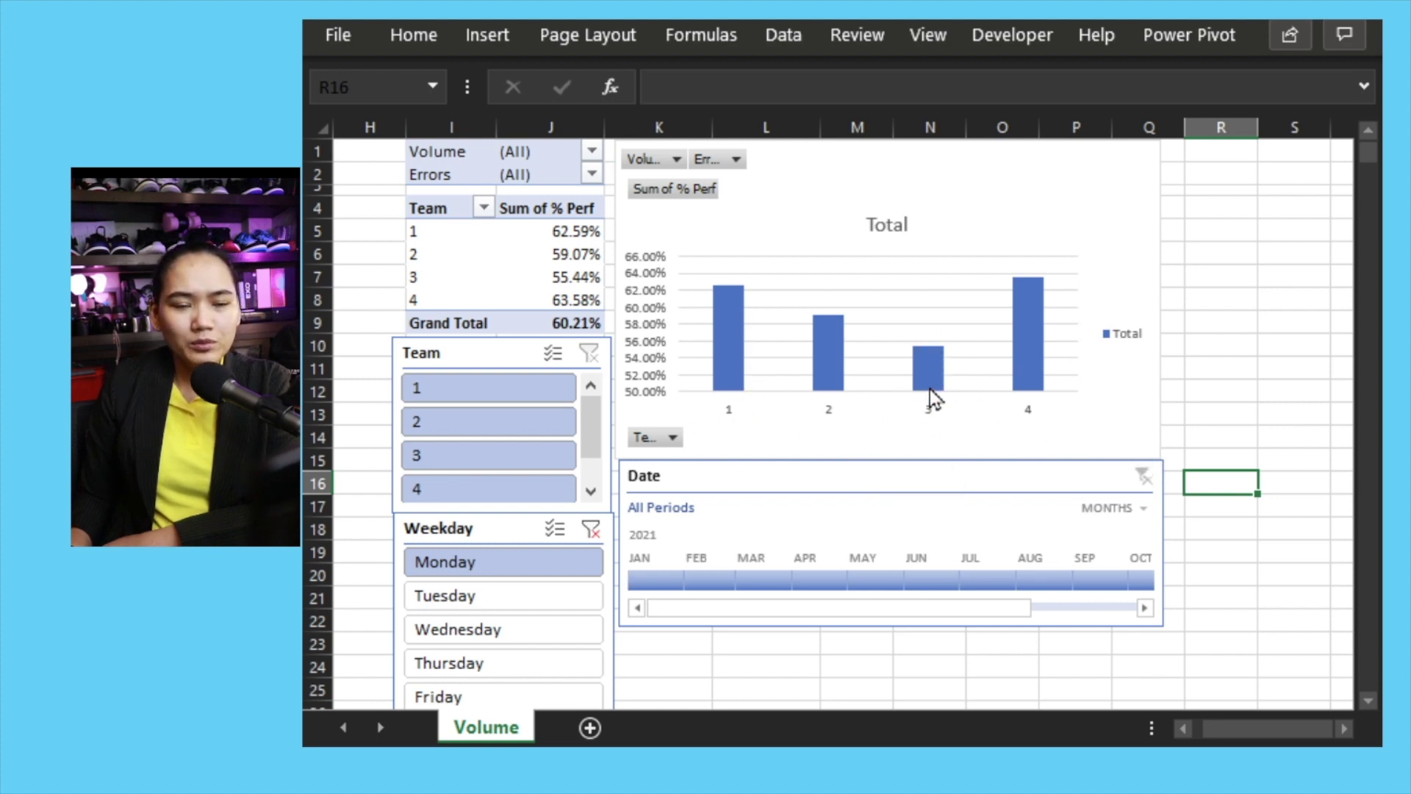
mouse_move(924, 377)
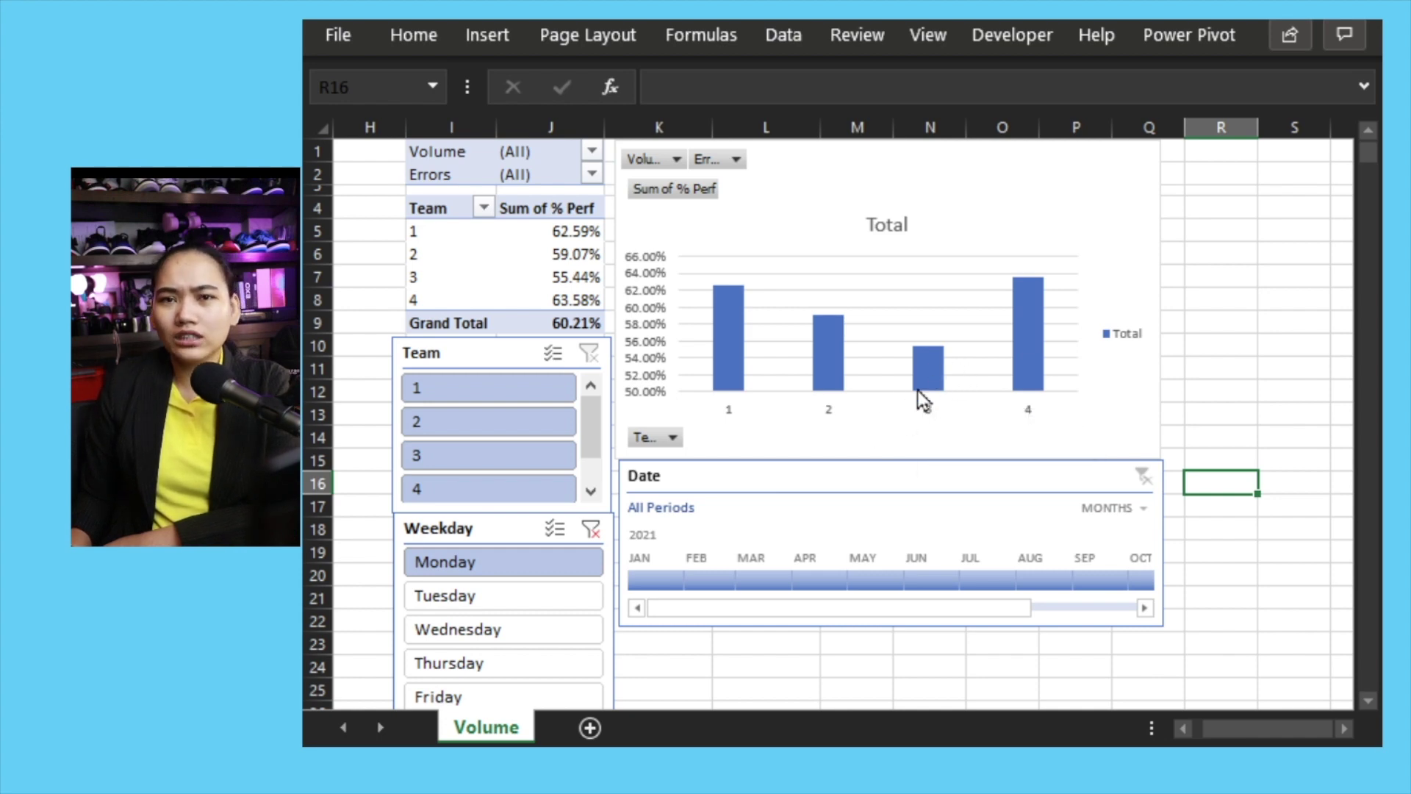
left_click(487, 665)
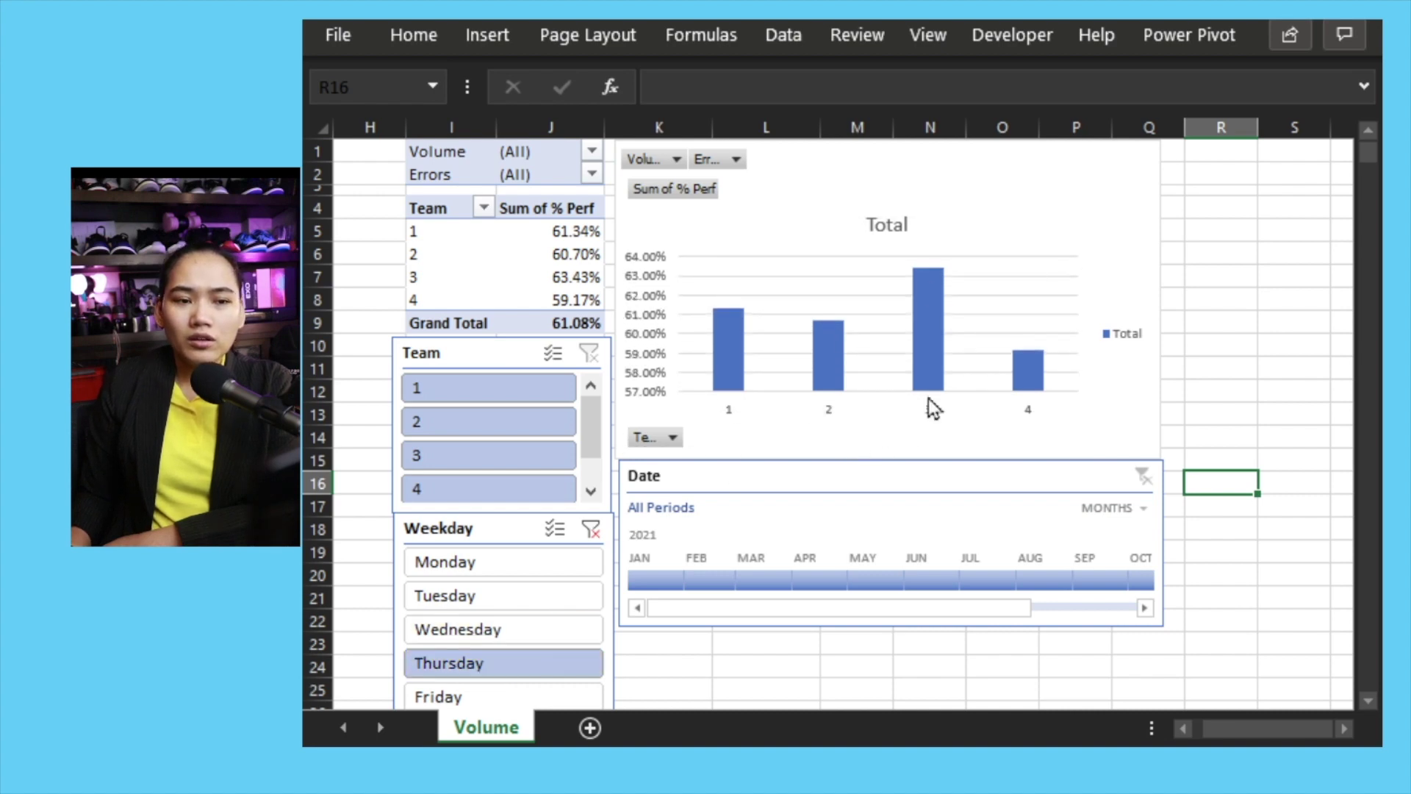
mouse_move(929, 366)
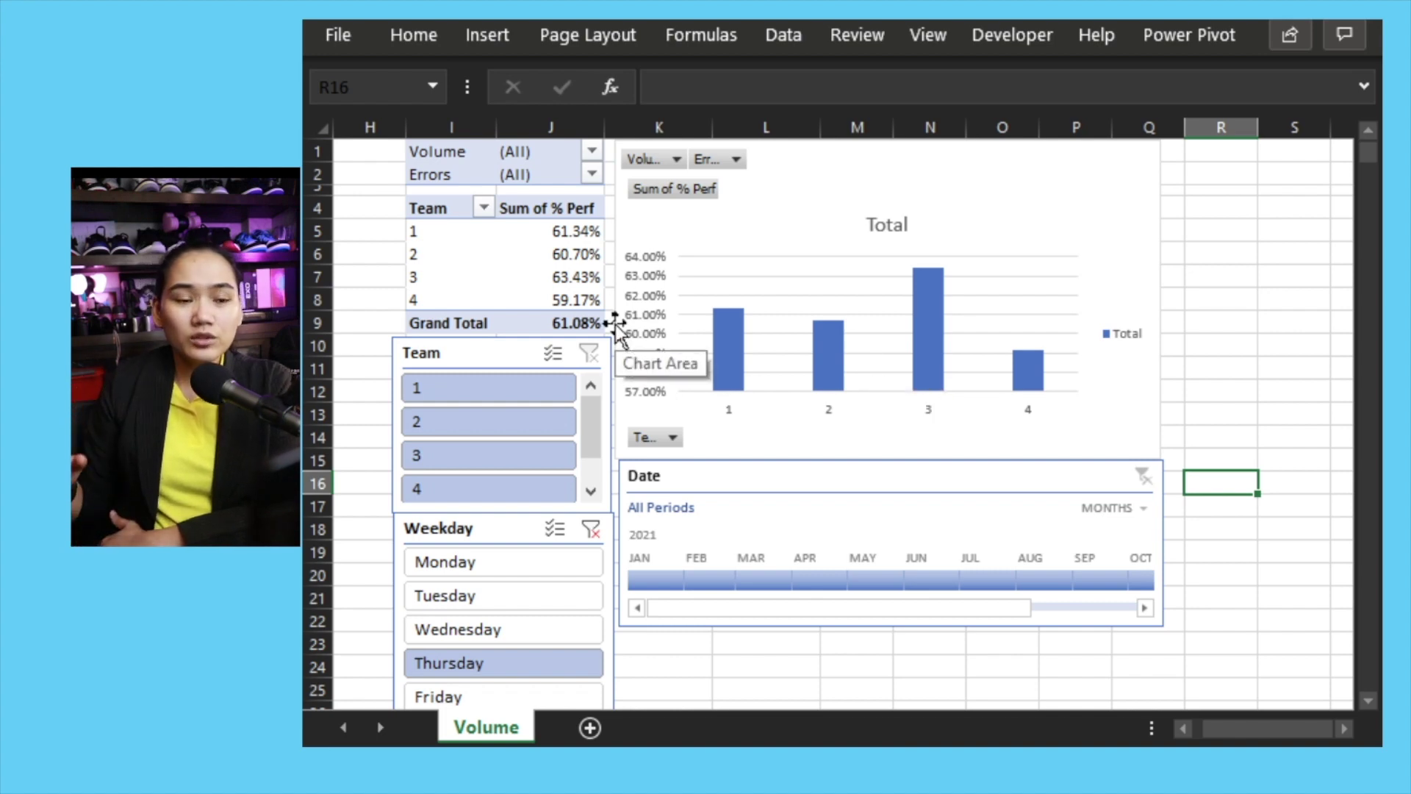
left_click(507, 562)
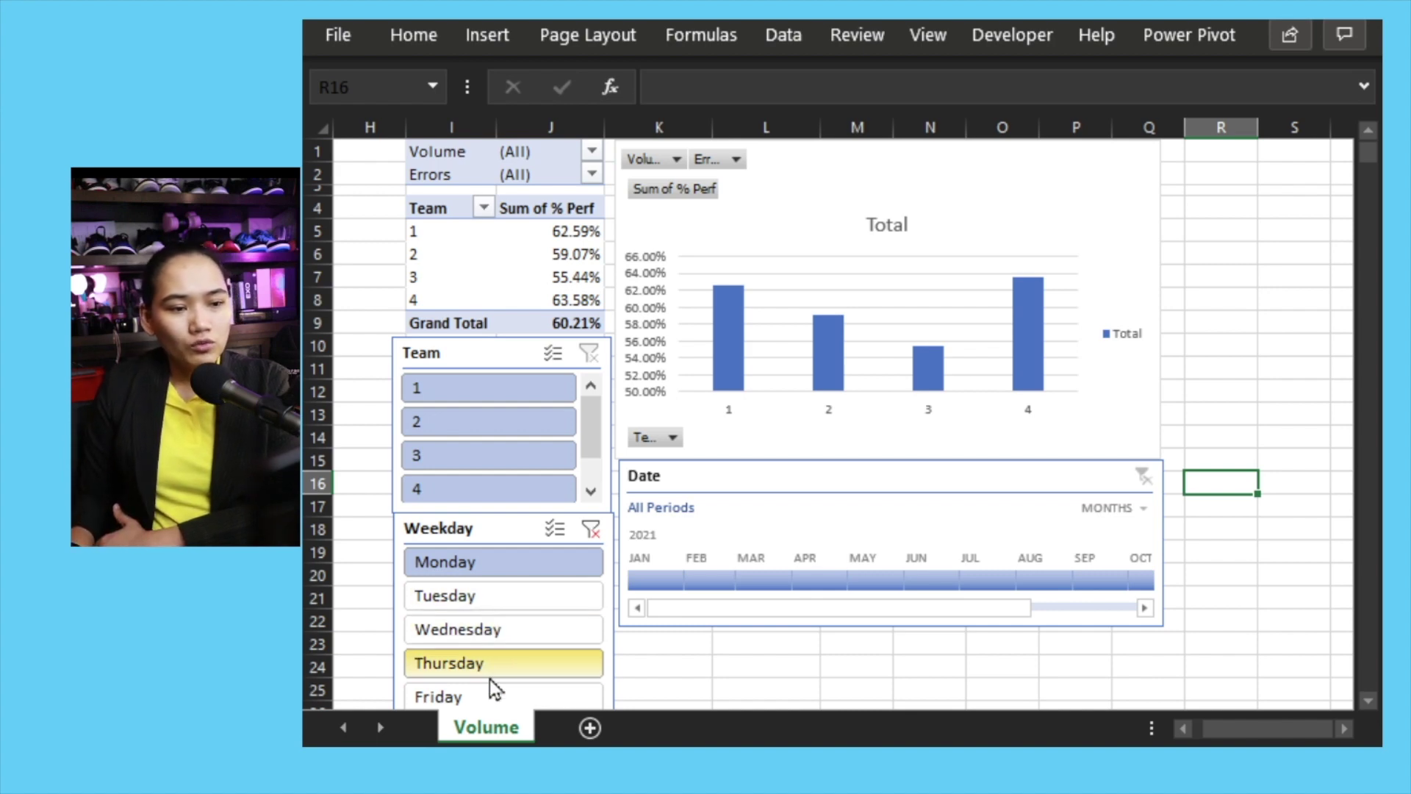
- Switch the Weekday slicer to Friday, giving team % Perf 60.28%, 55.50%, 57.24% and 62.32%
left_click(491, 672)
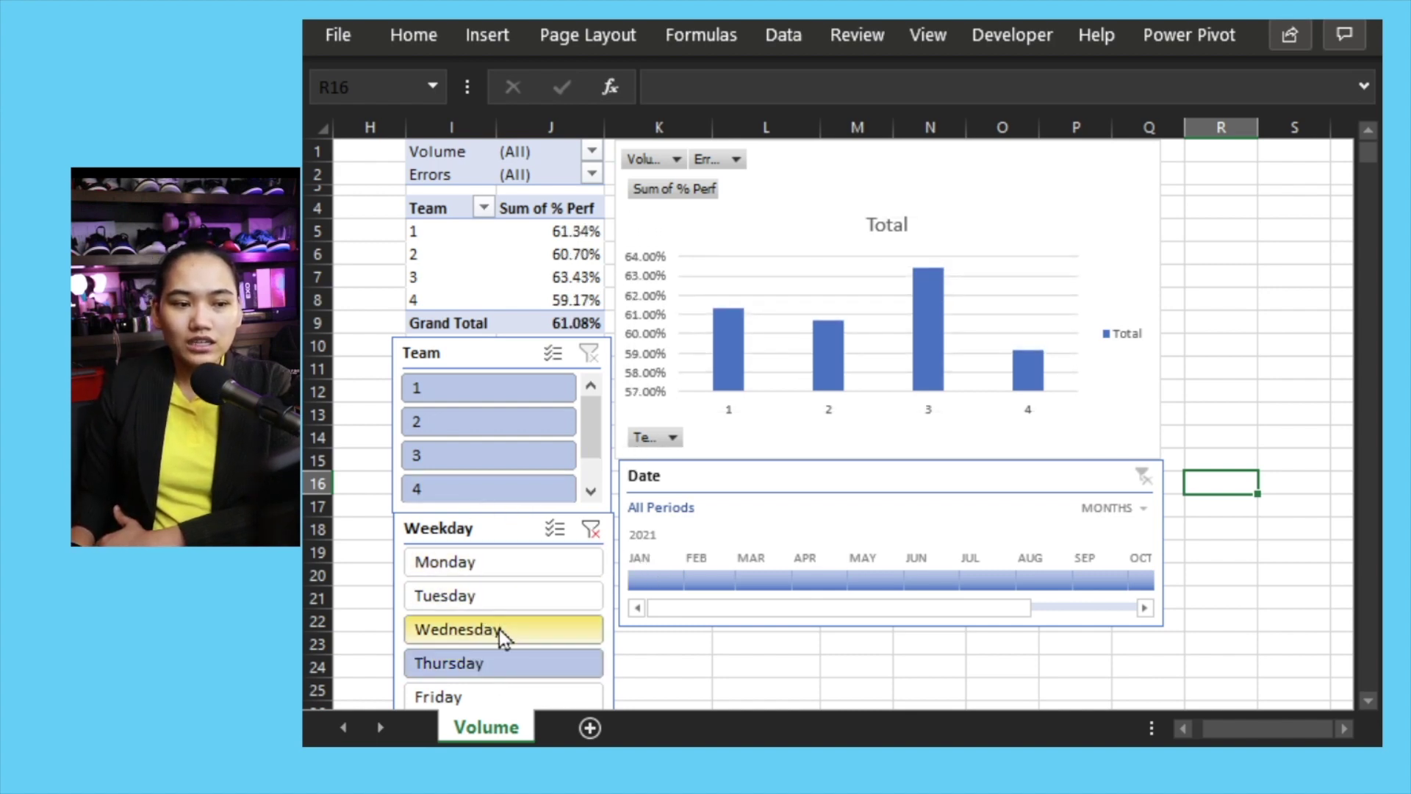
left_click(493, 691)
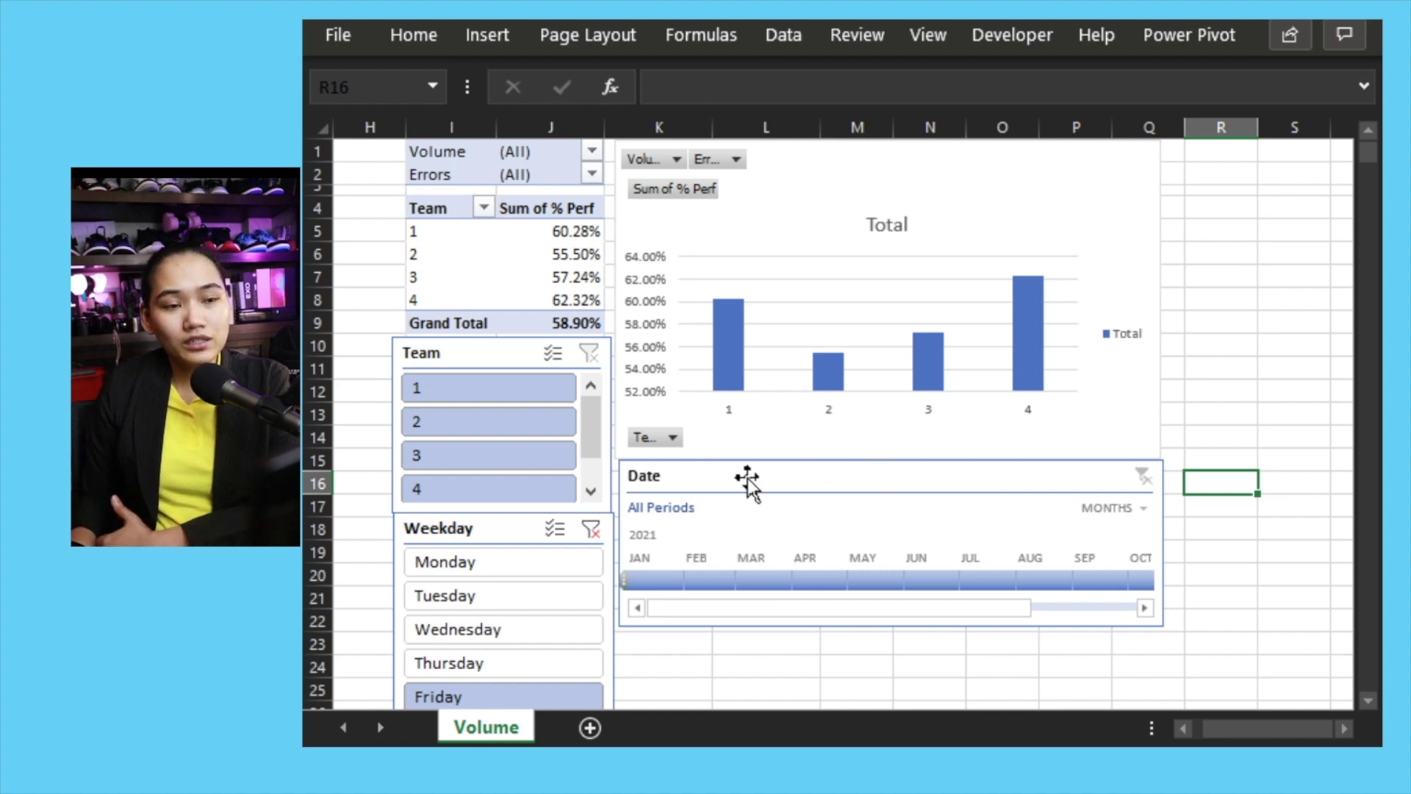
scroll(757, 509, "down", 1)
scroll(757, 509, "up", 1)
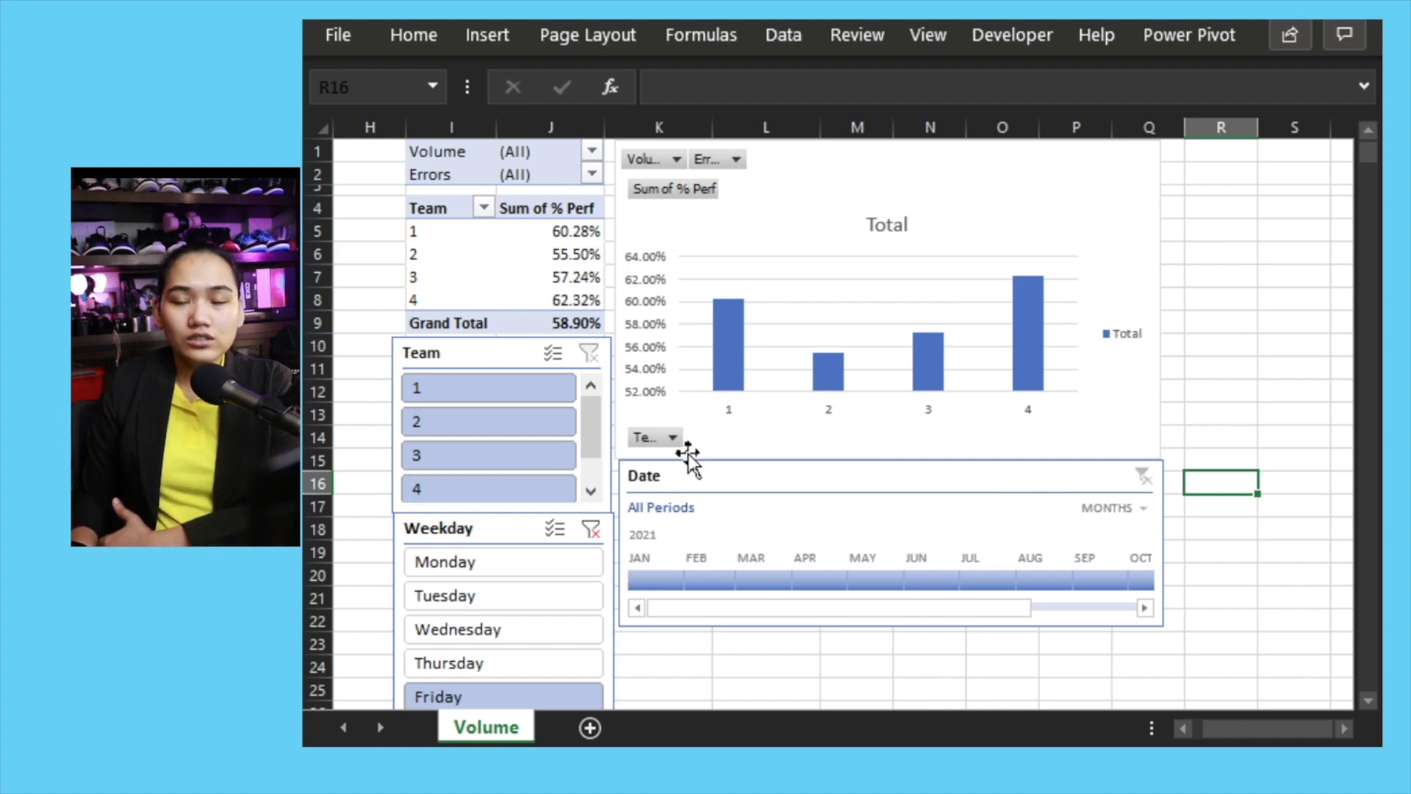
- Pick team 1 in the Team slicer so the Friday Grand Total reads 60.28%
left_click(485, 389)
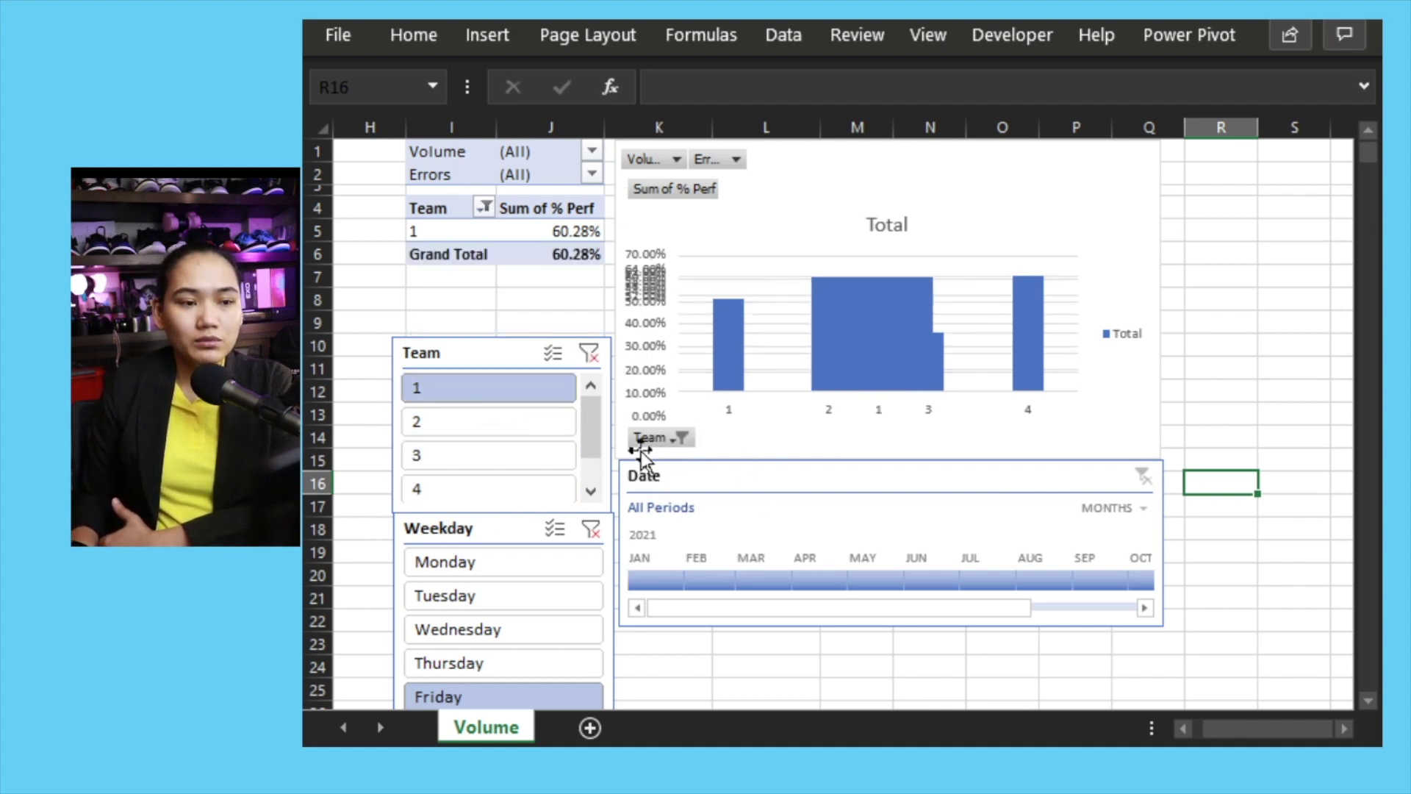